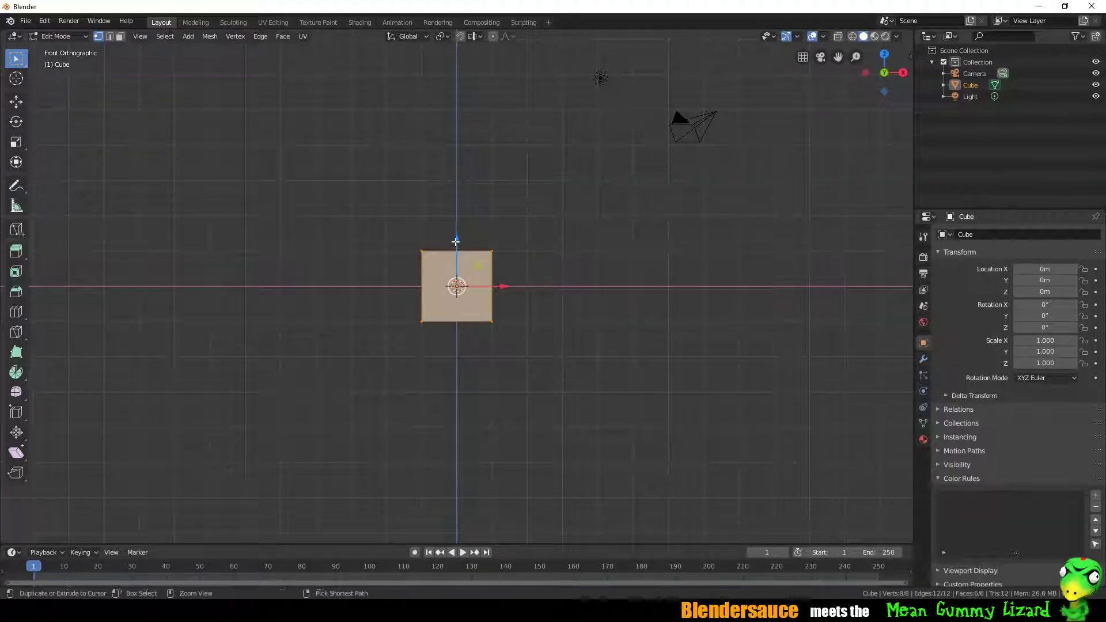
- Switch to Look Dev shading and scale the whole cube thinner along Y
key("2")
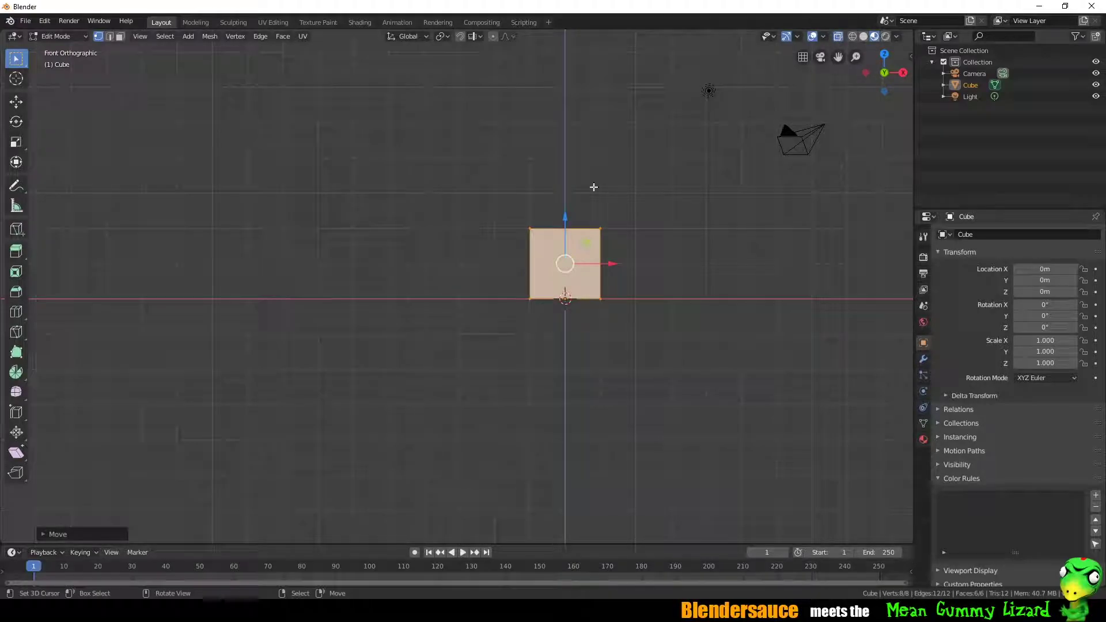
key("Escape")
key("a")
middle_click_drag(605, 199, 616, 308)
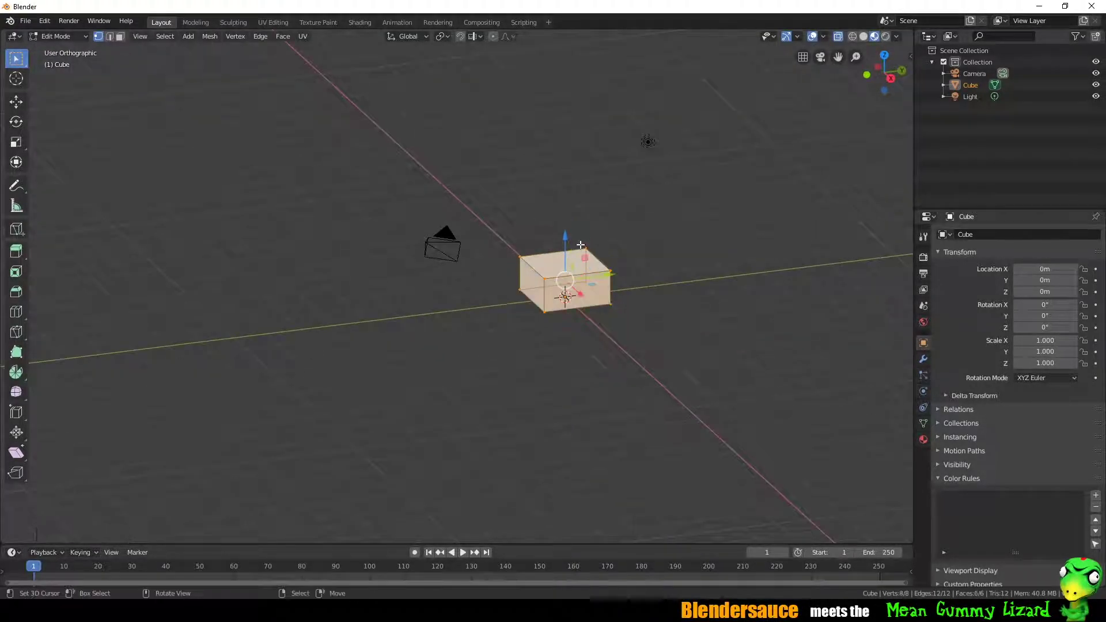
key("s")
key("y")
left_click(665, 292)
key("KP_1")
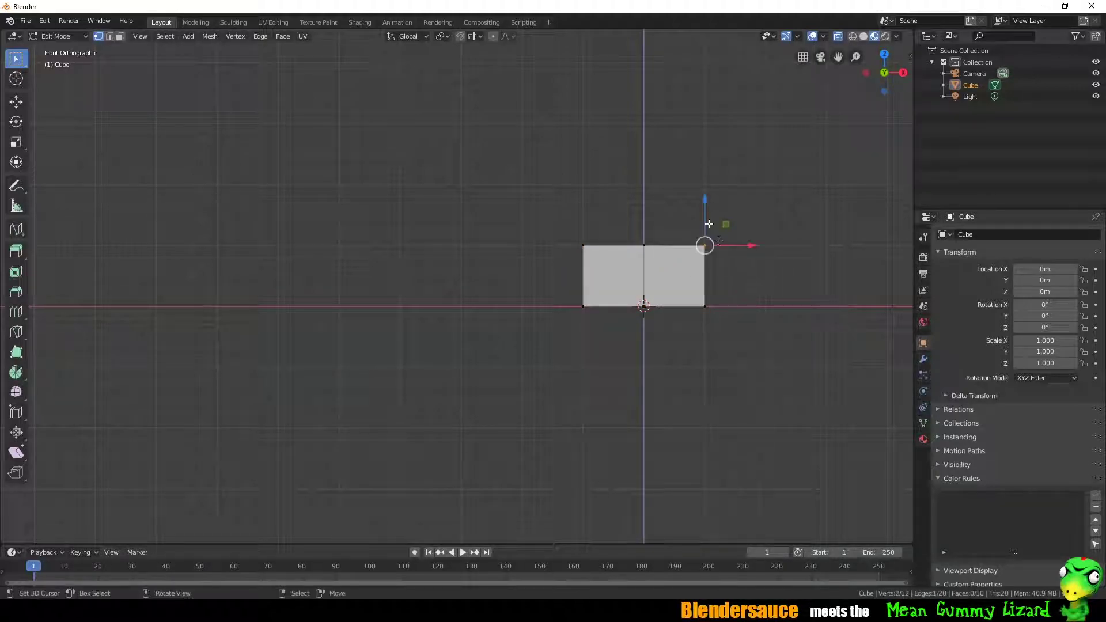
- Move corner vertices down and outward to slant one side of the block
left_click_drag(709, 224, 709, 234)
key("KP_3")
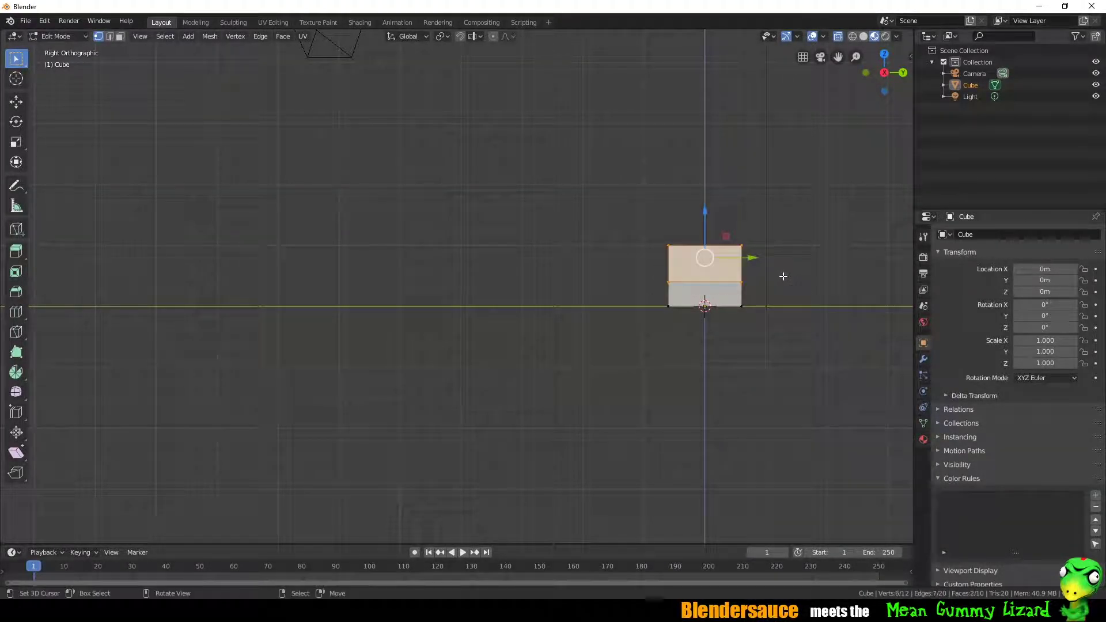
middle_click_drag(783, 276, 772, 253)
key("KP_1")
left_click_drag(765, 293, 746, 254)
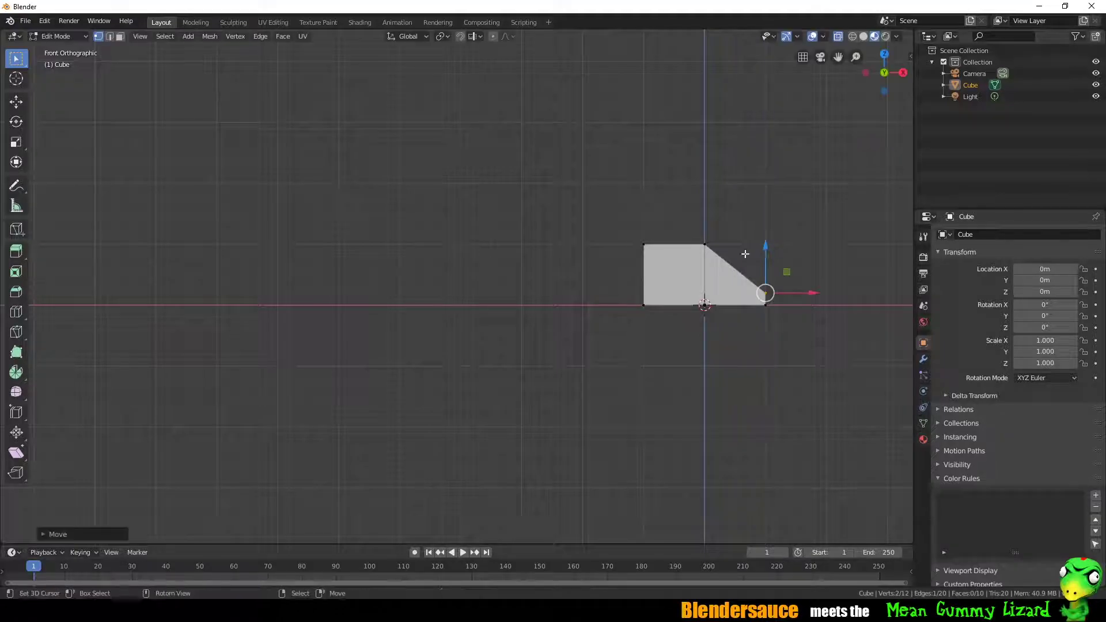
mouse_move(682, 312)
middle_mouse_down()
mouse_move(697, 230)
mouse_move(593, 242)
middle_mouse_up()
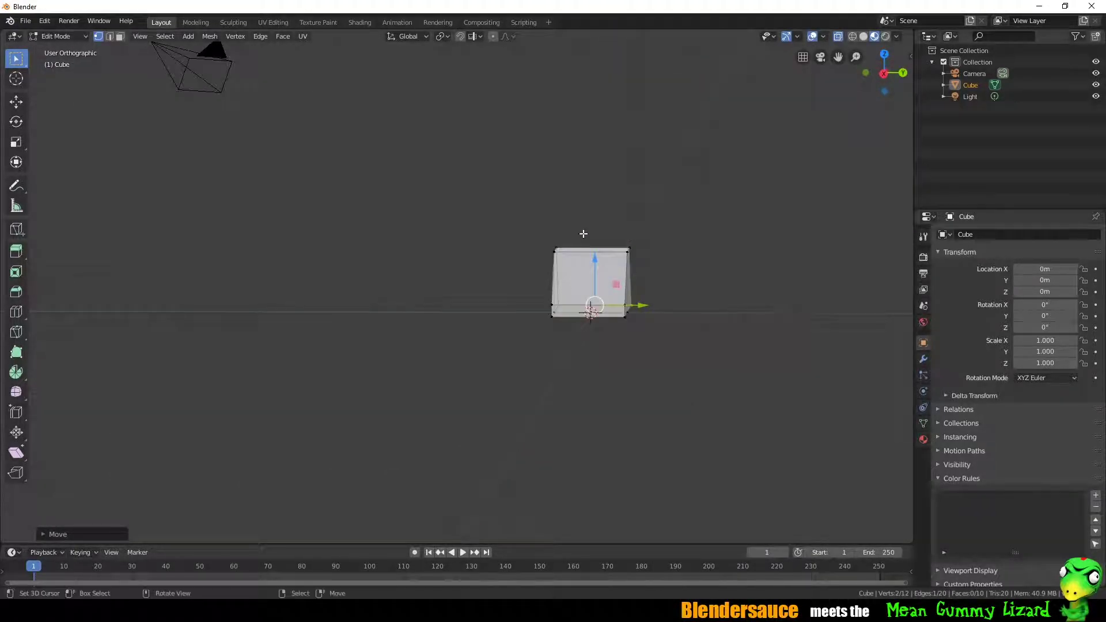
- Scale the top face down so the block becomes a trapezoid
key("g")
key("KP_1")
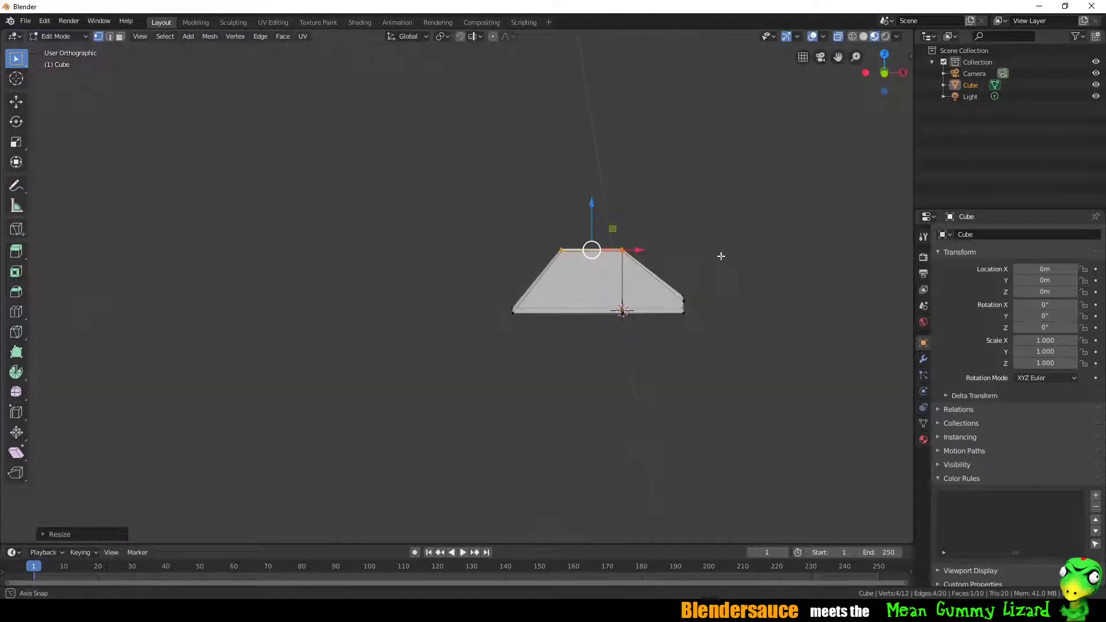
left_click(586, 194)
middle_click_drag(586, 193, 565, 276, "shift")
- Add an edge loop across the trapezoid and inset its top face
left_click(501, 303)
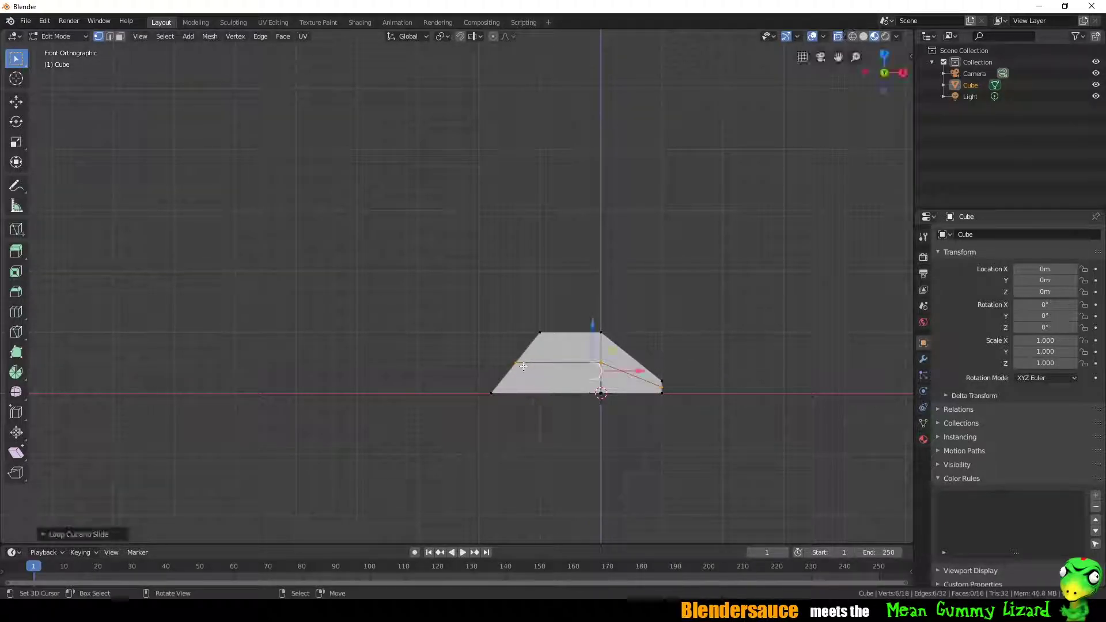
left_click(567, 398)
middle_click_drag(567, 398, 551, 349)
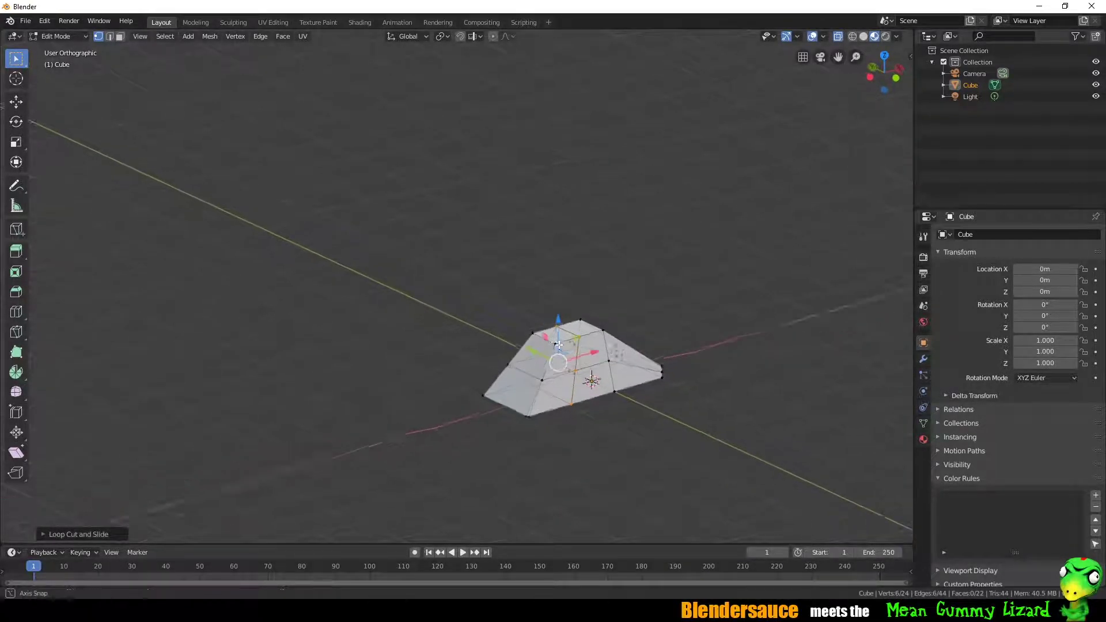
left_click(648, 297)
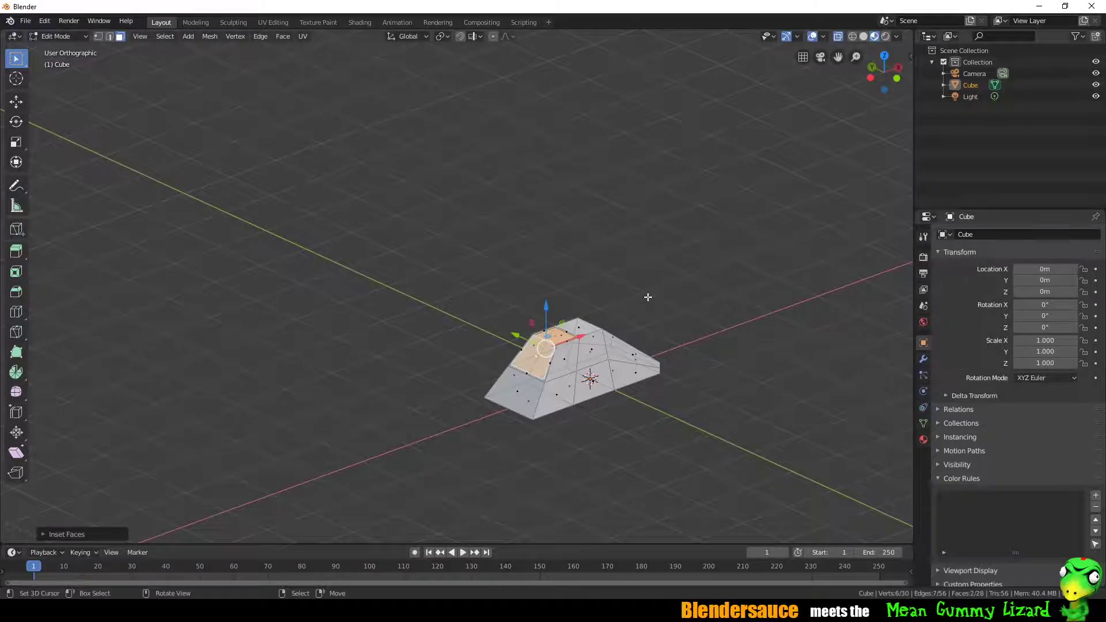
key("KP_1")
- Extrude the inset face into a slanted column, flatten its top on Z, and raise it straight up
key("e")
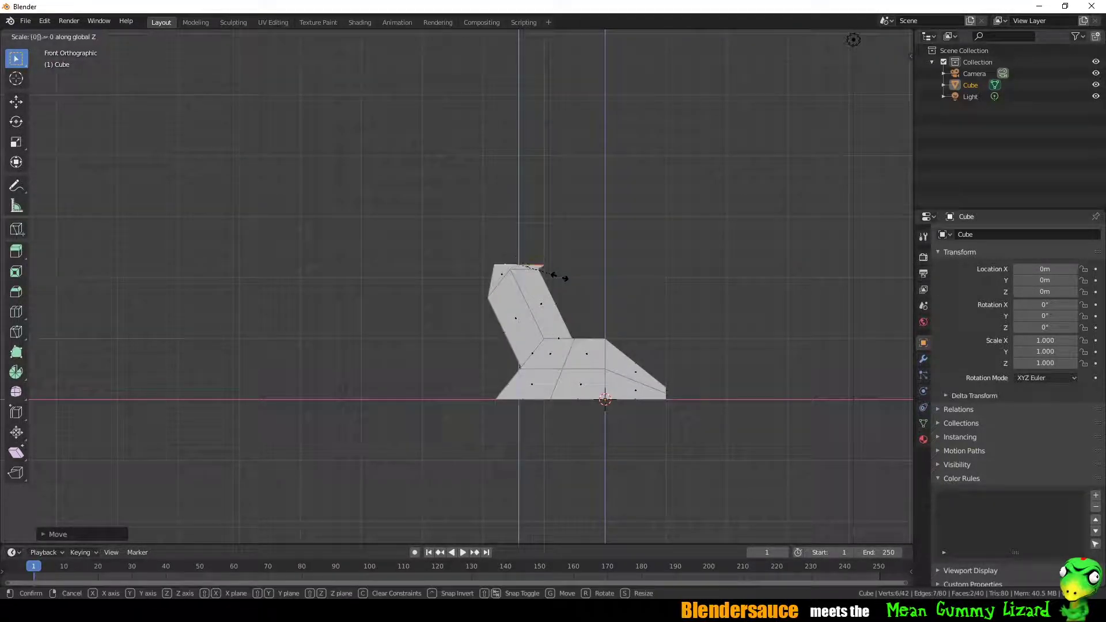
key("Return")
key("g")
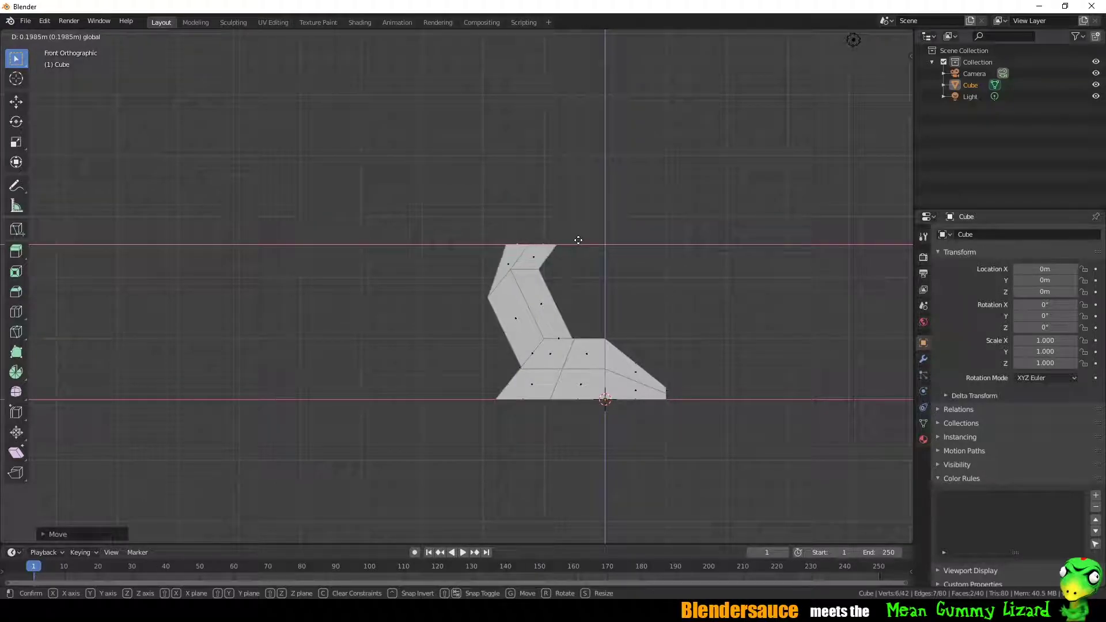
left_click(579, 240)
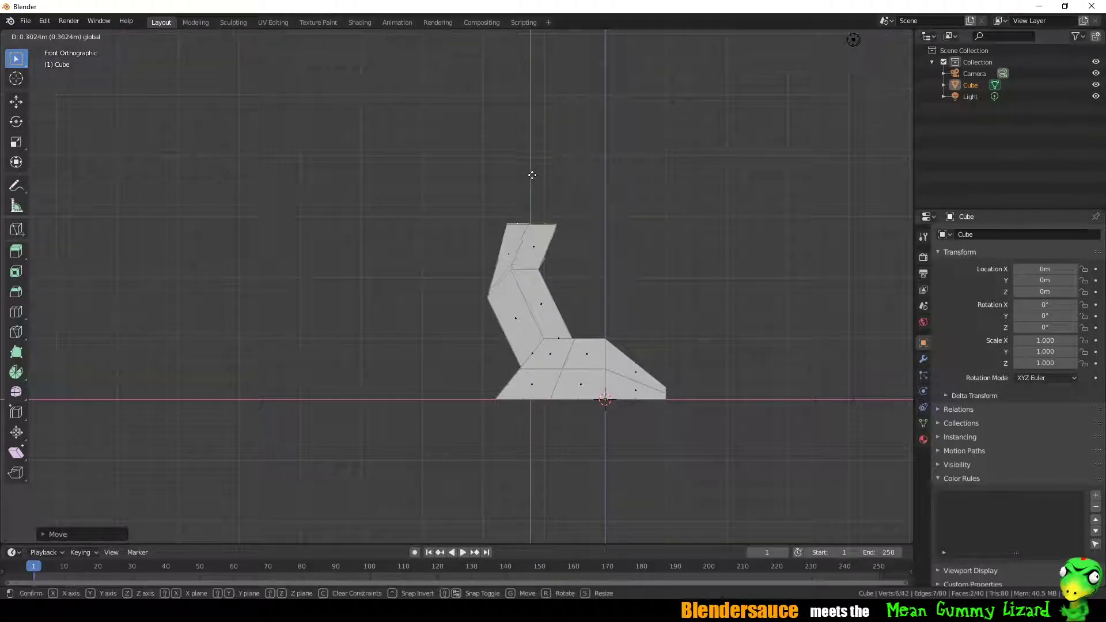
right_click(579, 221)
key("g")
right_click(567, 232)
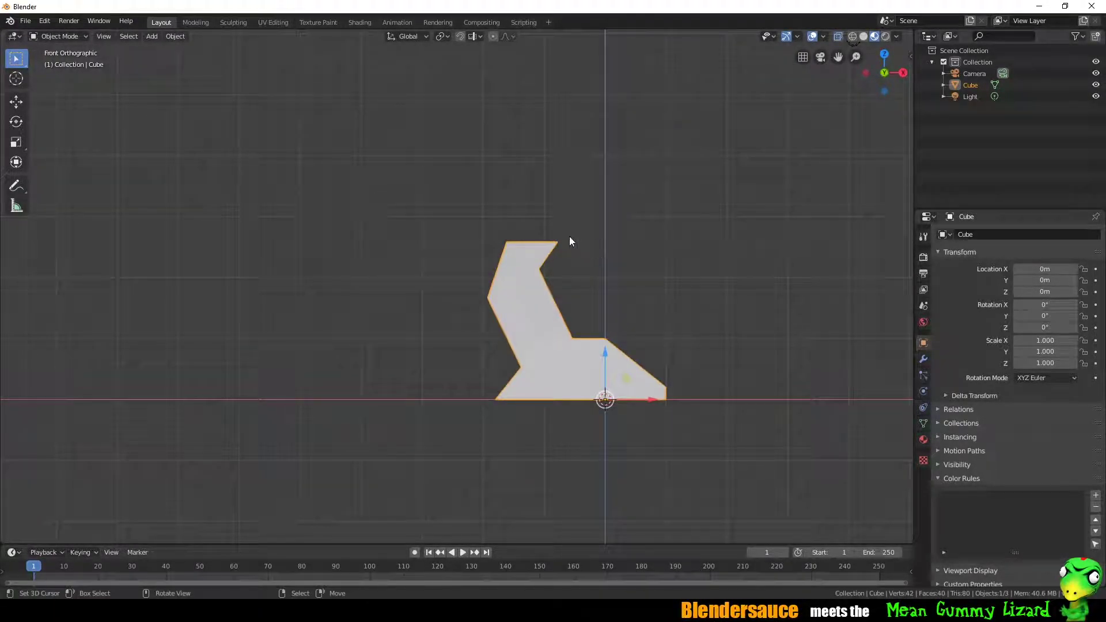
left_click_drag(532, 197, 535, 188)
left_click(535, 188)
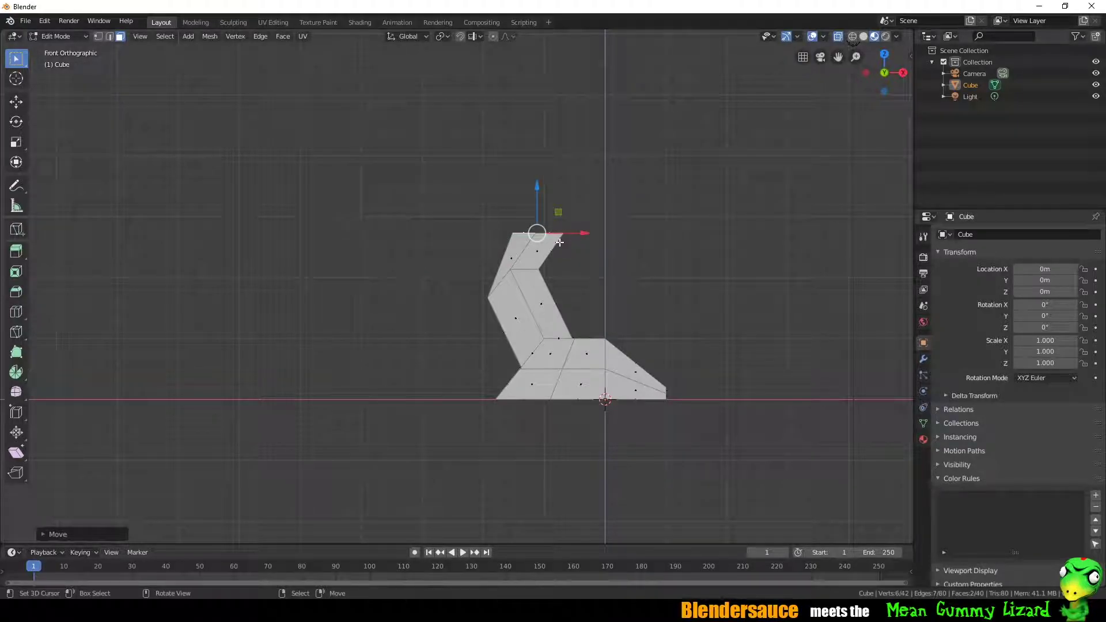
- In Object Mode, add and then delete a stray cube and circle, reselecting the column
key("Tab")
key("shift+a")
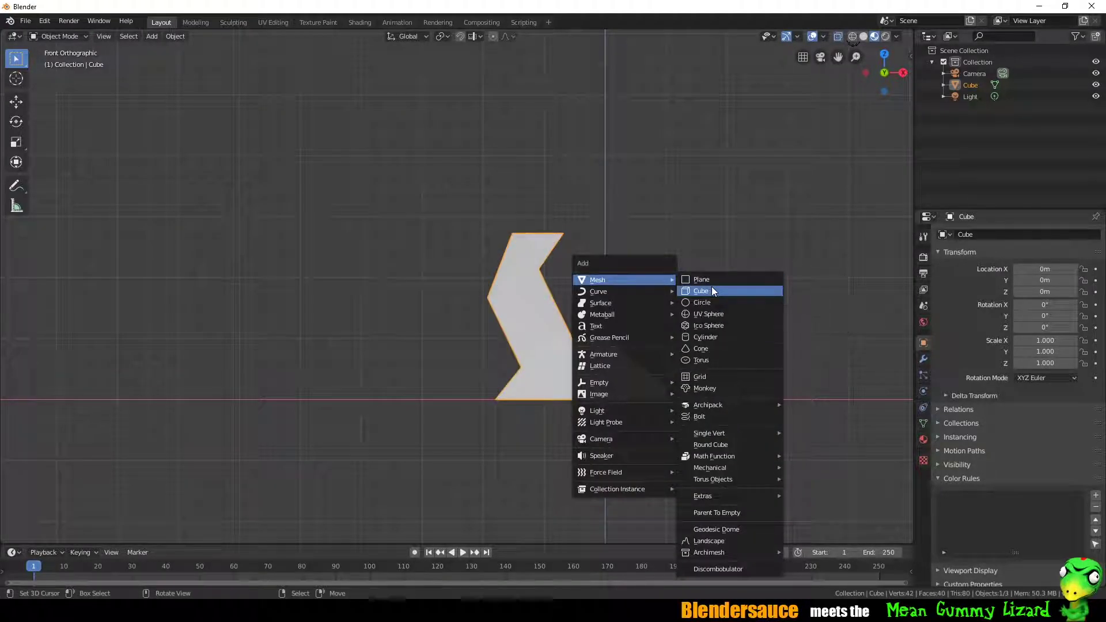
left_click(712, 288)
key("Delete")
key("shift+a")
left_click(745, 84)
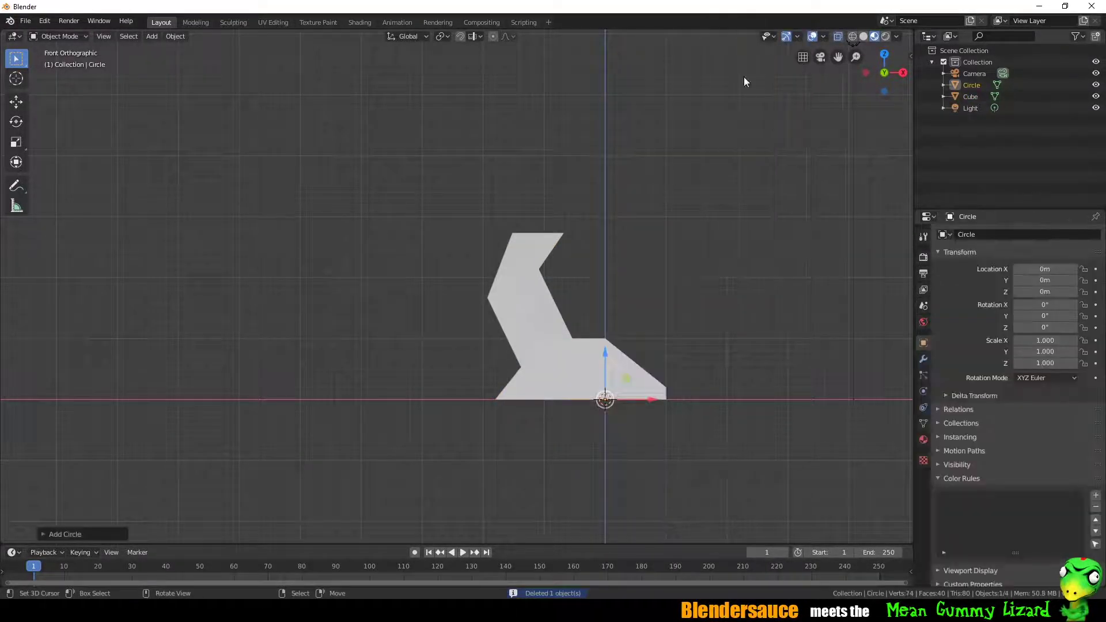
left_click(43, 535)
key("Delete")
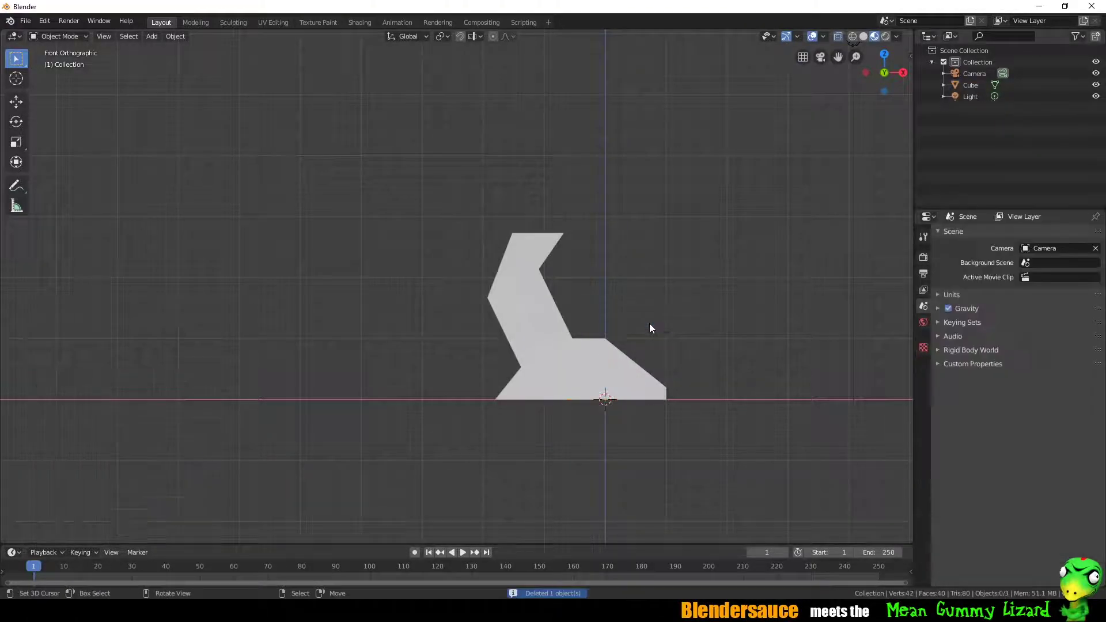
mouse_move(649, 328)
middle_mouse_down()
mouse_move(607, 352)
mouse_move(651, 403)
middle_mouse_up()
left_click(606, 352)
- Add a five-vertex circle, stand it upright, raise it on Z and scale it to 0.770
key("shift+a")
left_click(706, 108)
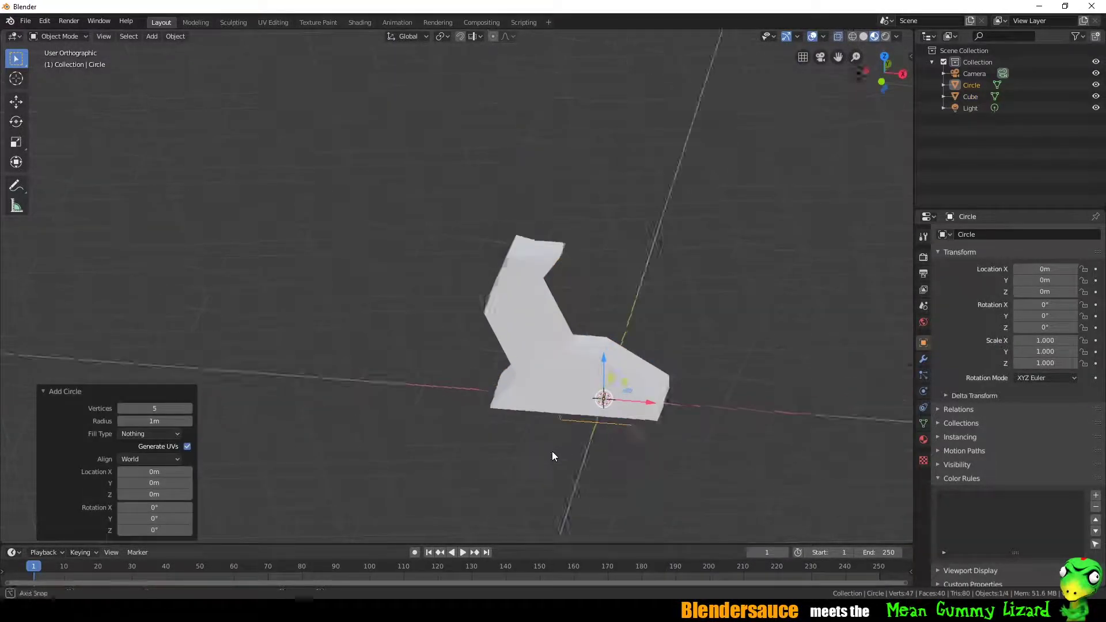
key("KP_1")
key("g")
key("z")
left_click(654, 261)
key("g")
key("x")
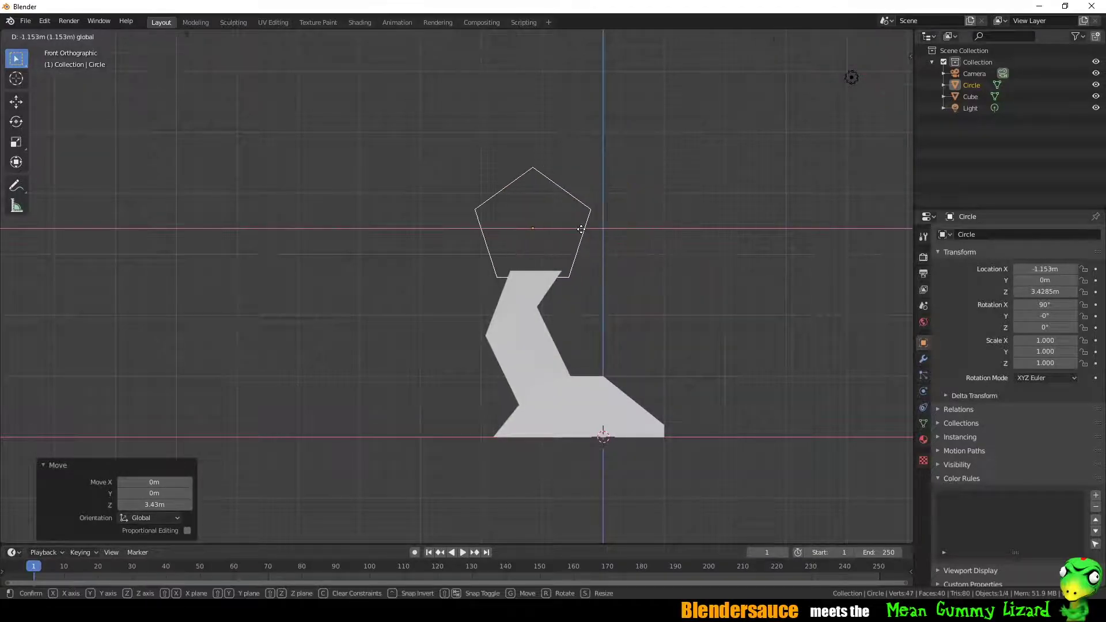
left_click(554, 334)
- Position the pentagon above the column, then select the column for editing
scroll(555, 334, "up", 2)
key("s")
left_click(605, 340)
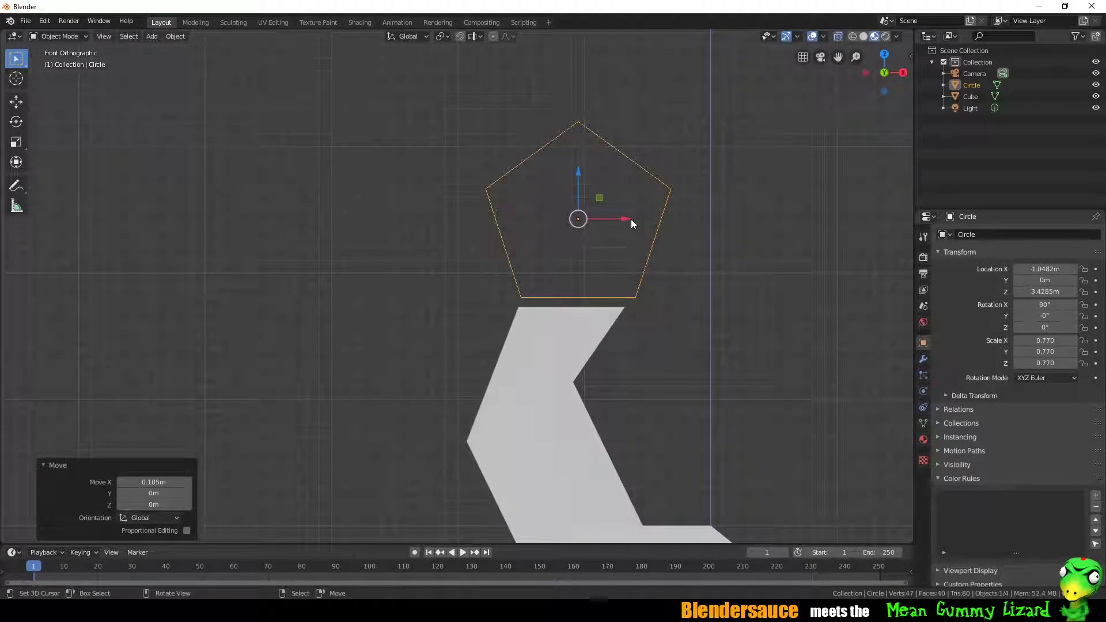
mouse_move(631, 219)
middle_mouse_down()
mouse_move(595, 326)
mouse_move(615, 311)
middle_mouse_up()
left_click(595, 327)
key("Tab")
- Cut a new edge loop near the column top and shift it along X
left_click(604, 314)
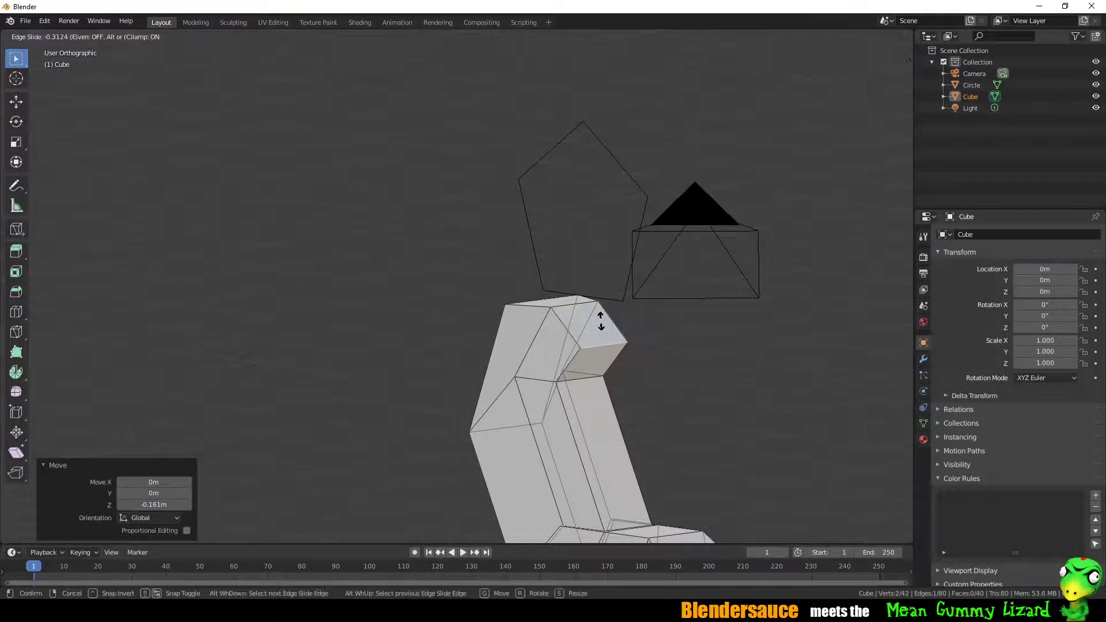
key("KP_1")
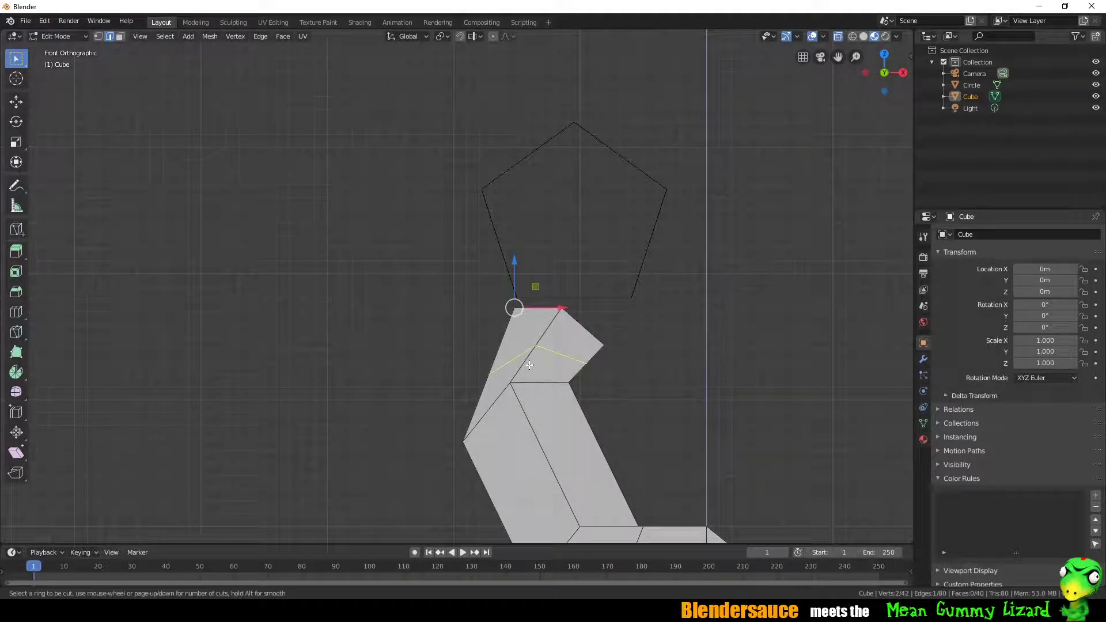
left_click(529, 364)
key("g")
key("x")
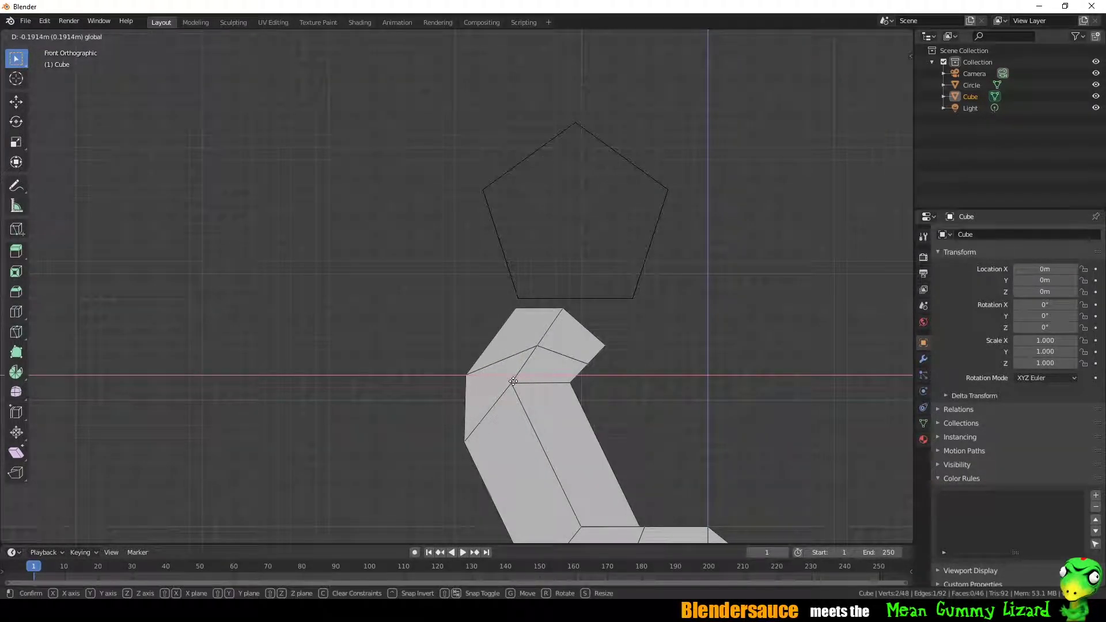
left_click(513, 381)
- Lower the pentagon along Z to 3.0547 m and view it from above in Edit Mode
key("Tab")
left_click(585, 240)
key("g")
key("z")
left_click(585, 219)
mouse_move(586, 219)
middle_mouse_down()
mouse_move(660, 267)
mouse_move(672, 242)
mouse_move(566, 142)
middle_mouse_up()
key("Tab")
key("KP_7")
key("KP_7")
- Extrude the pentagon into a thin slab and give it a Mirror modifier on Y only
key("e")
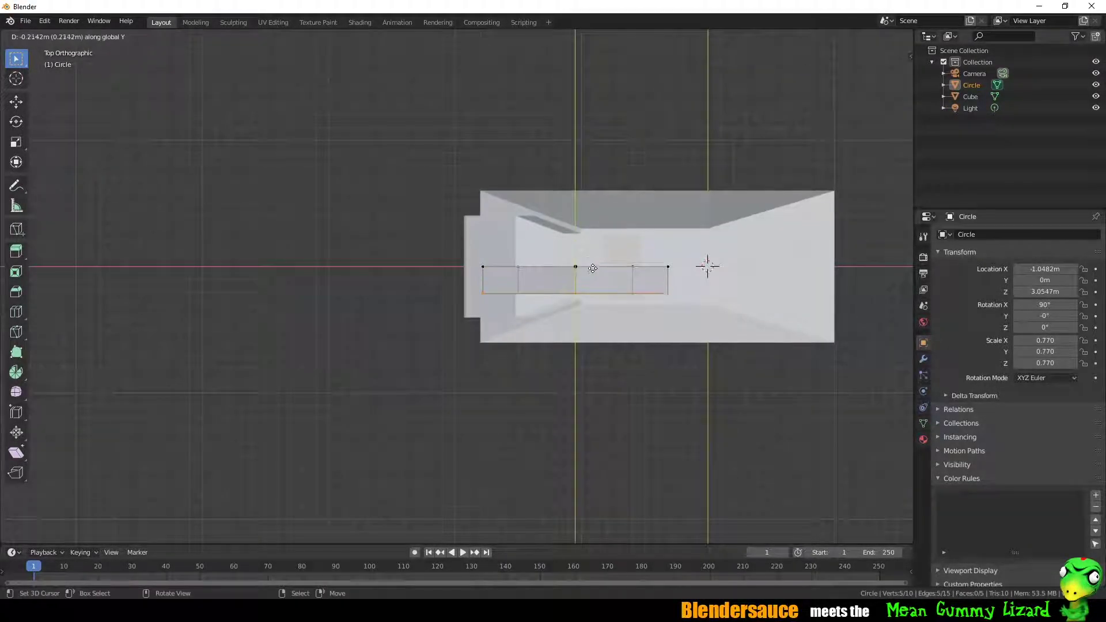
key("Tab")
left_click(924, 359)
left_click(945, 324)
left_click(945, 337)
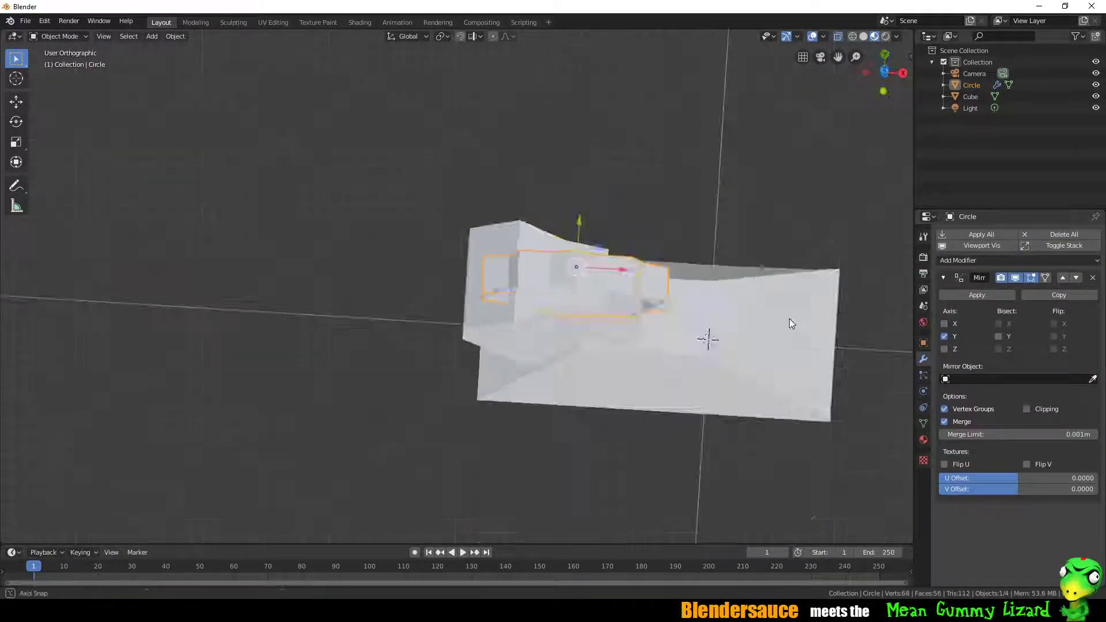
mouse_move(789, 320)
middle_mouse_down()
mouse_move(667, 249)
mouse_move(638, 300)
mouse_move(673, 318)
middle_mouse_up()
- Apply the pentagon's rotation and scale
key("ctrl+a")
left_click(554, 372)
key("Tab")
key("KP_1")
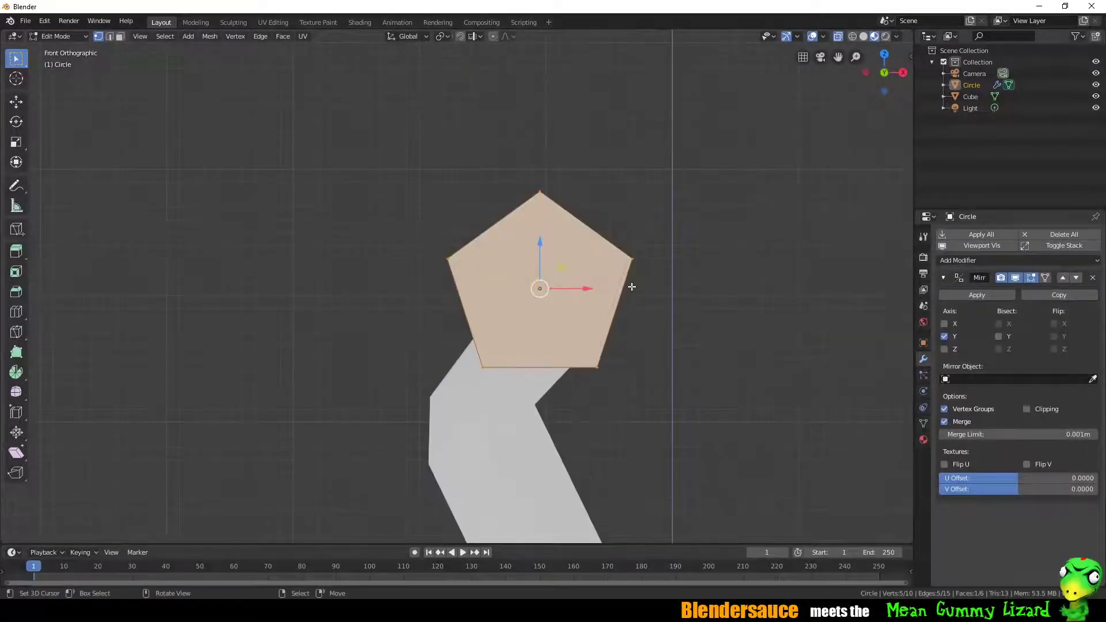
key("Tab")
- Tilt the head about 37.7° around Y and shift it 0.16 m along X onto the column
key("r")
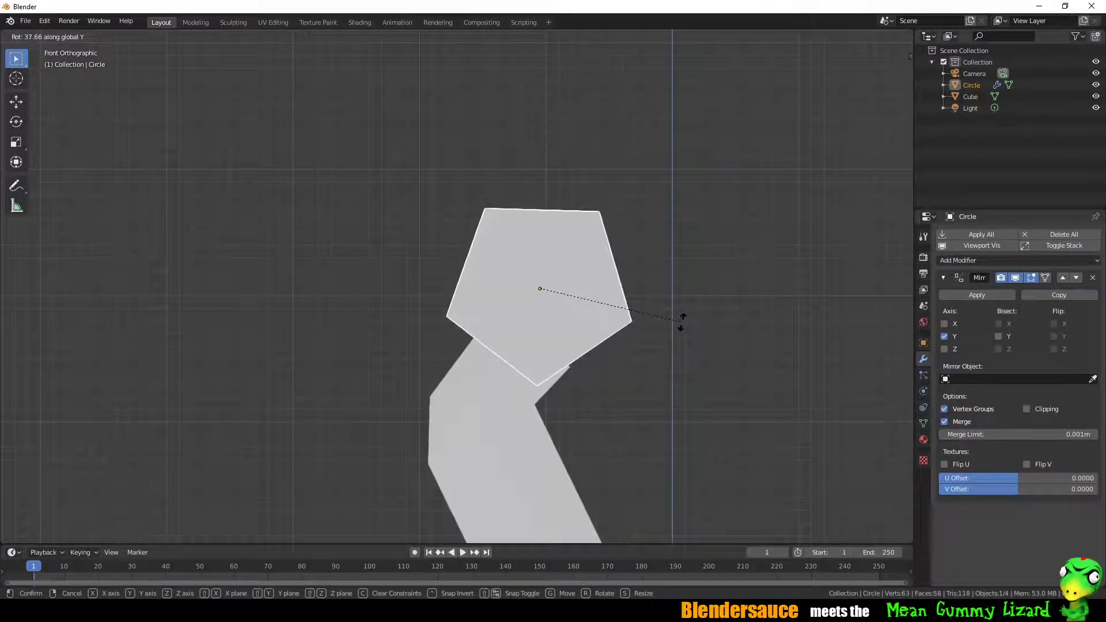
left_click(681, 321)
key("g")
left_click(702, 327)
middle_click_drag(702, 326, 534, 282)
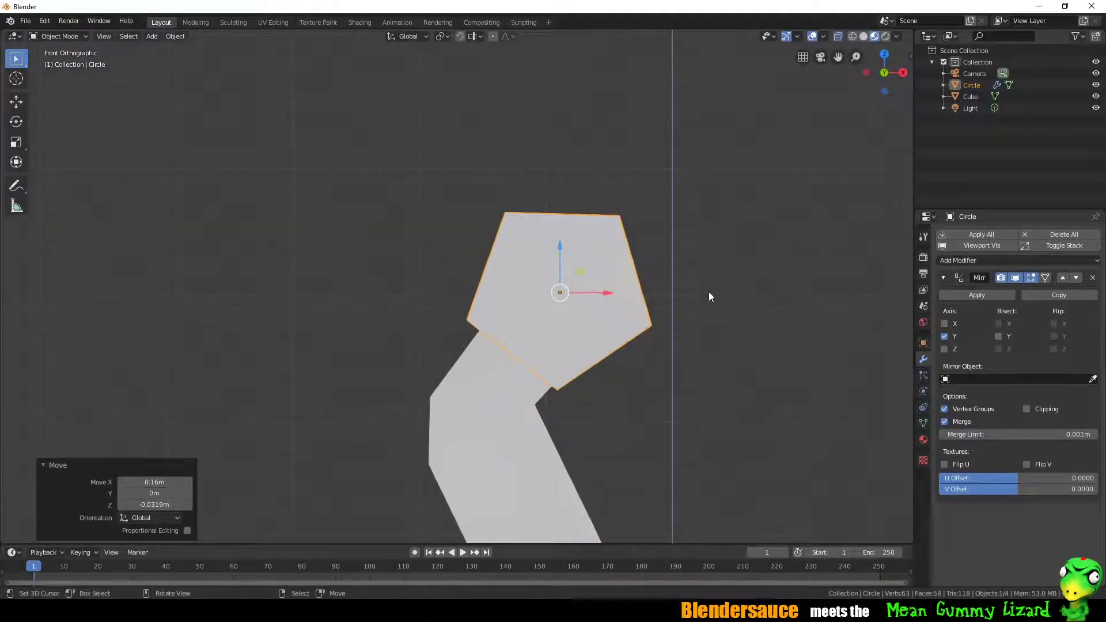
mouse_move(709, 291)
middle_mouse_down()
mouse_move(528, 472)
mouse_move(652, 337)
mouse_move(539, 299)
middle_mouse_up()
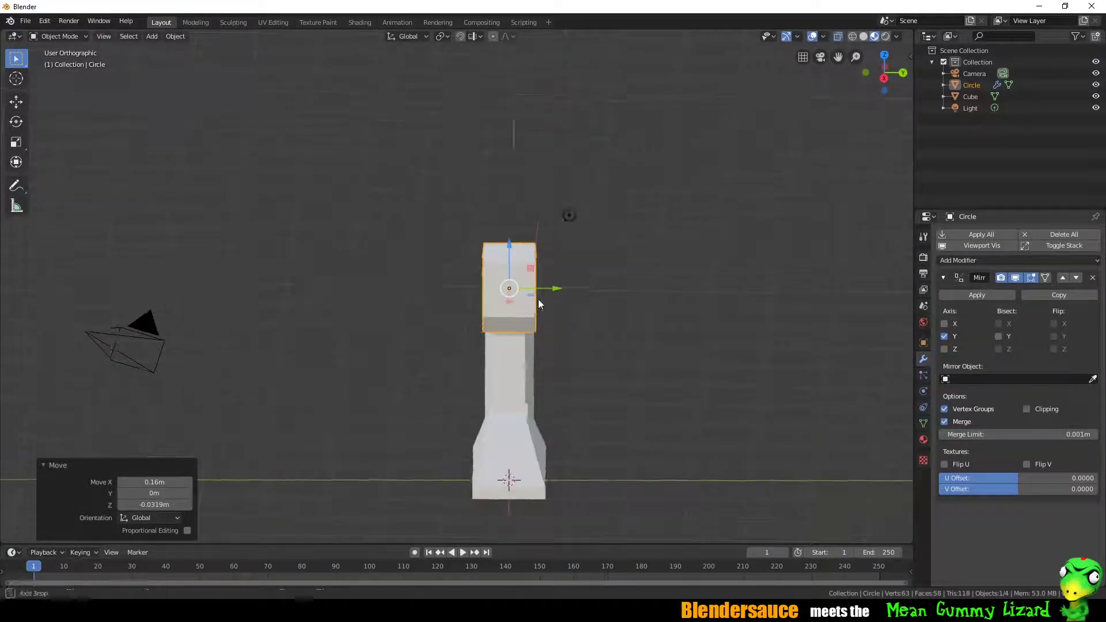
key("KP_1")
- Add a circle, rotate it 90° on X and lift it 3.4 m on Z
key("shift+a")
left_click(645, 311)
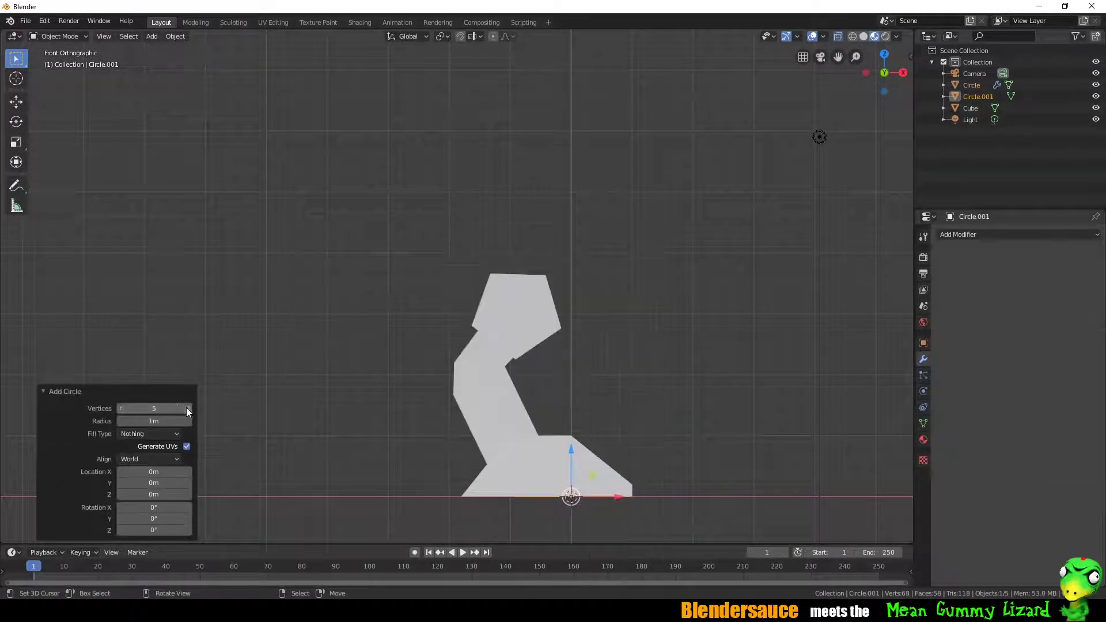
type("rx90")
key("Return")
type("gz3.4")
key("Return")
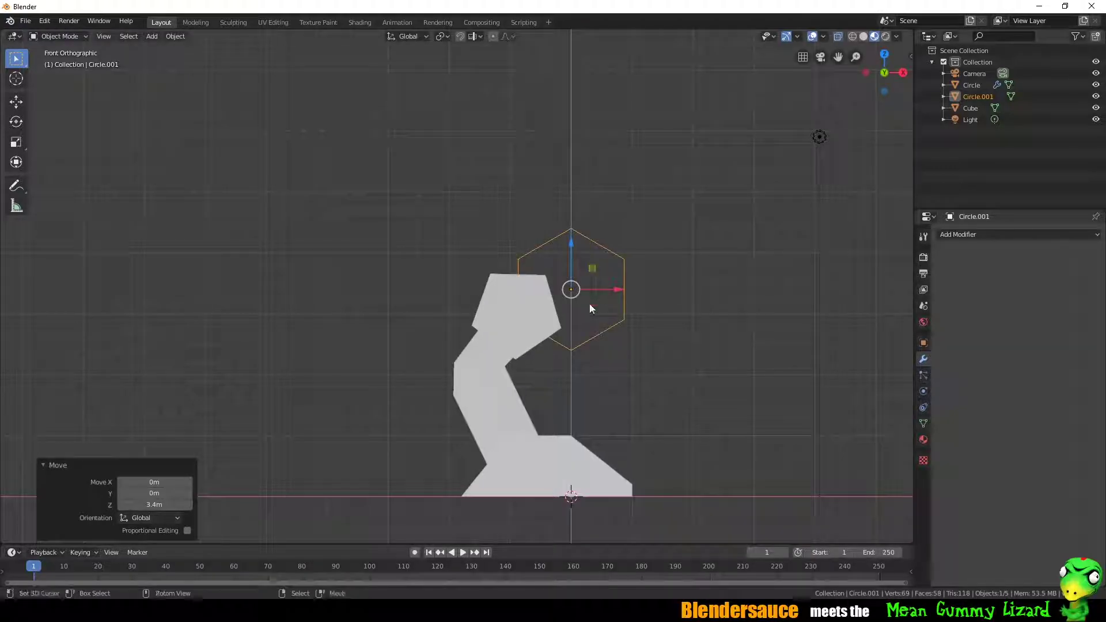
- Reposition the circle's vertices in Edit Mode to shape the body outline
key("Tab")
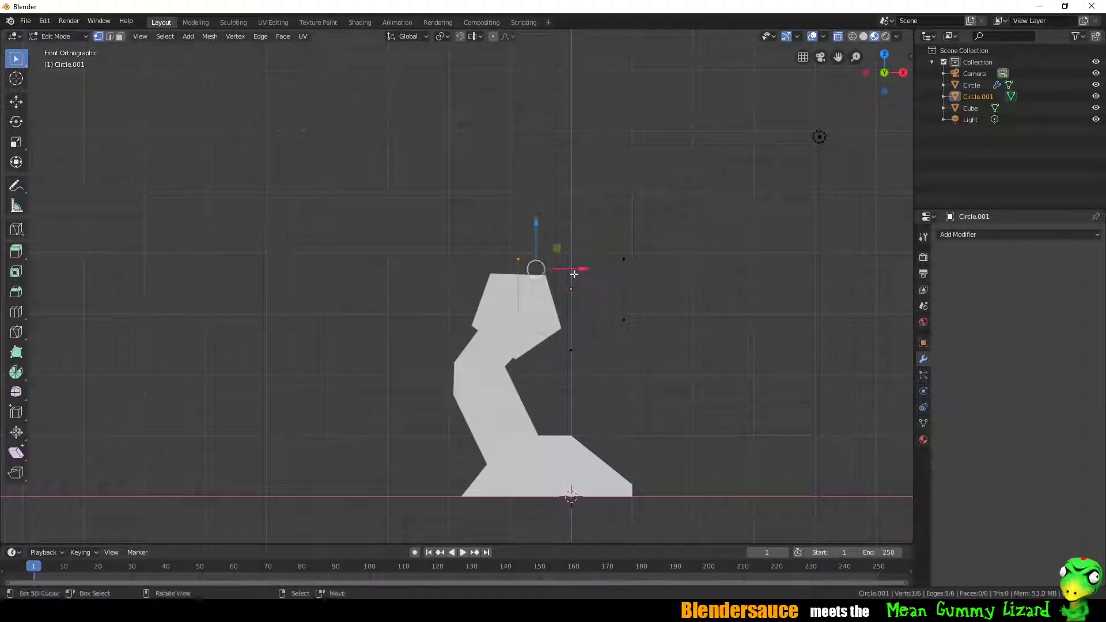
key("ctrl+z")
left_click_drag(558, 203, 558, 150)
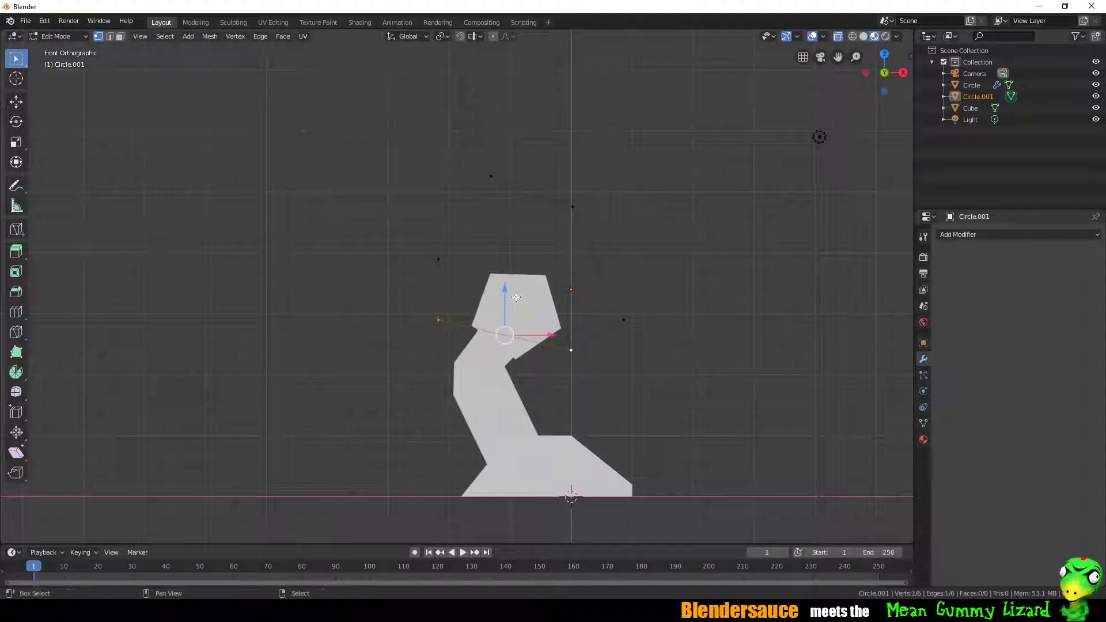
key("g")
left_click(559, 390)
left_click(492, 179)
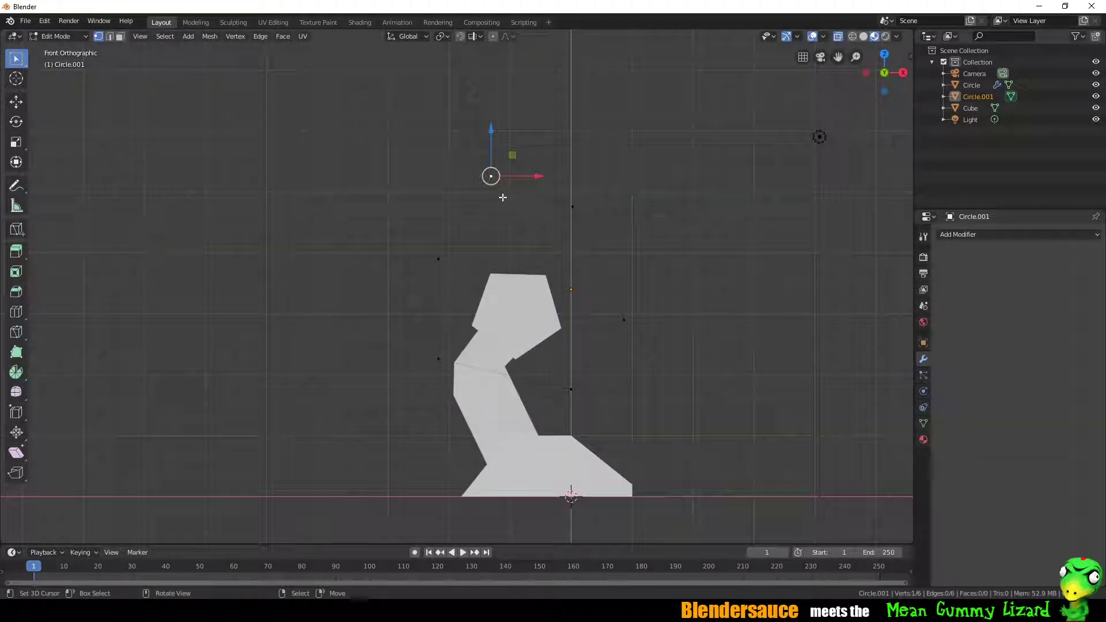
middle_click_drag(571, 264, 560, 289)
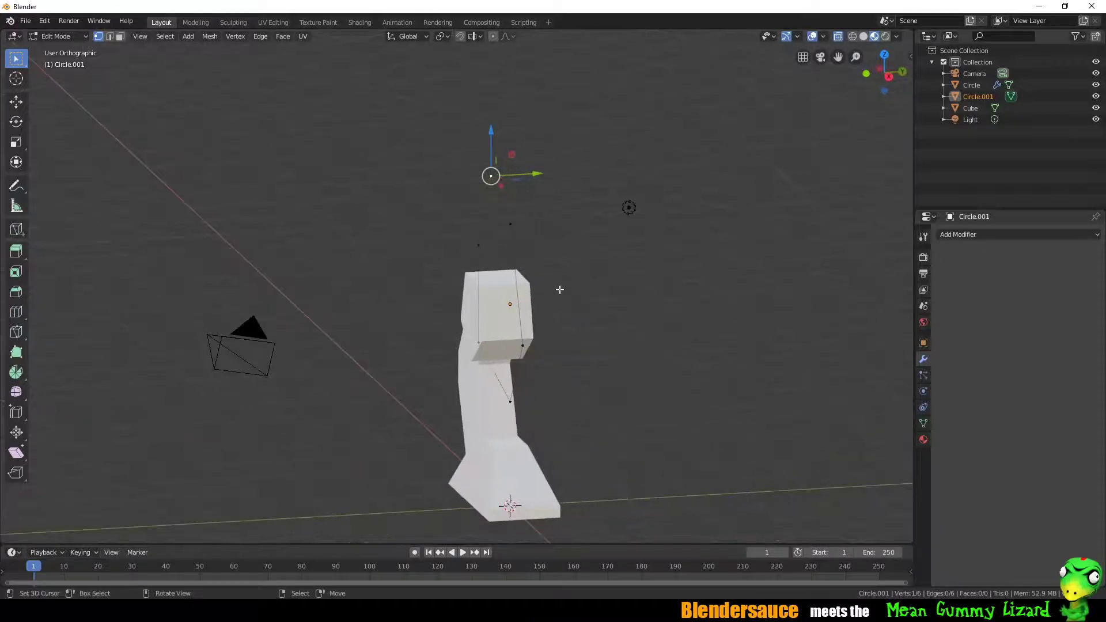
- Extrude the outline along Y and add a Mirror modifier mirroring on Y only
key("e")
key("y")
left_click(530, 280)
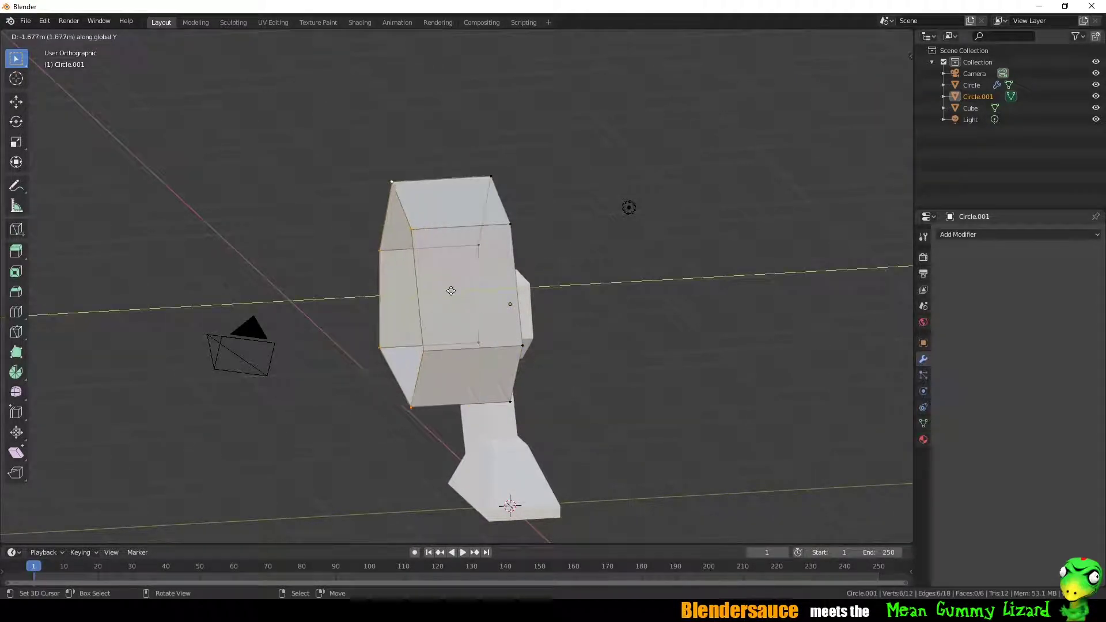
left_click(957, 235)
left_click(868, 350)
left_click(945, 323)
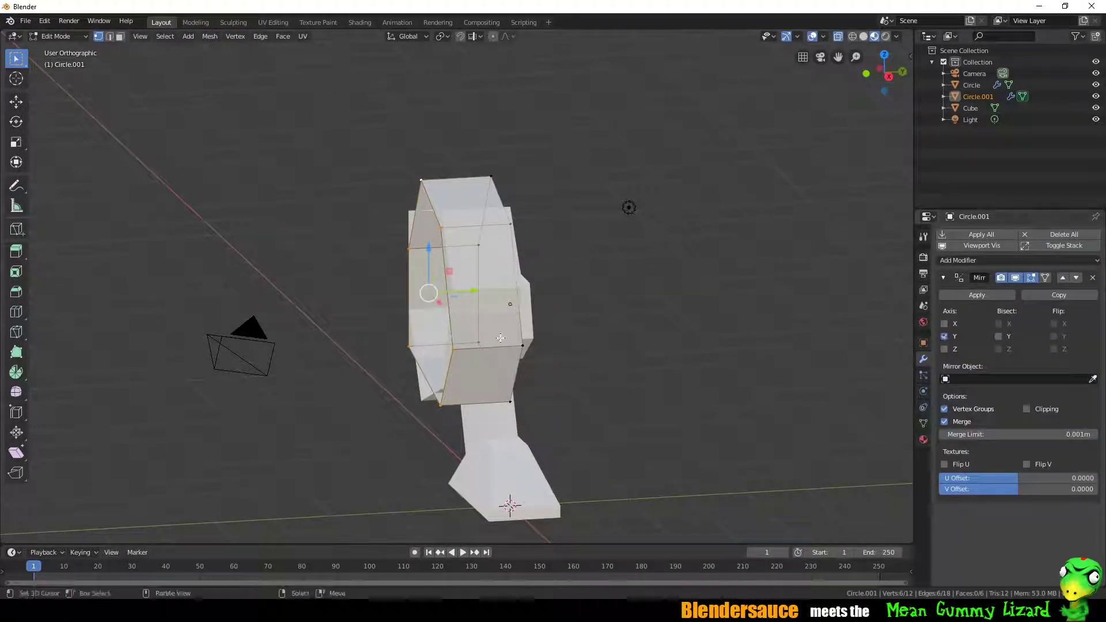
- Apply rotation and scale, then move the body block -0.35 m along Y
key("Tab")
key("ctrl+a")
left_click(520, 340)
mouse_move(520, 340)
middle_mouse_down()
mouse_move(642, 295)
mouse_move(566, 313)
middle_mouse_up()
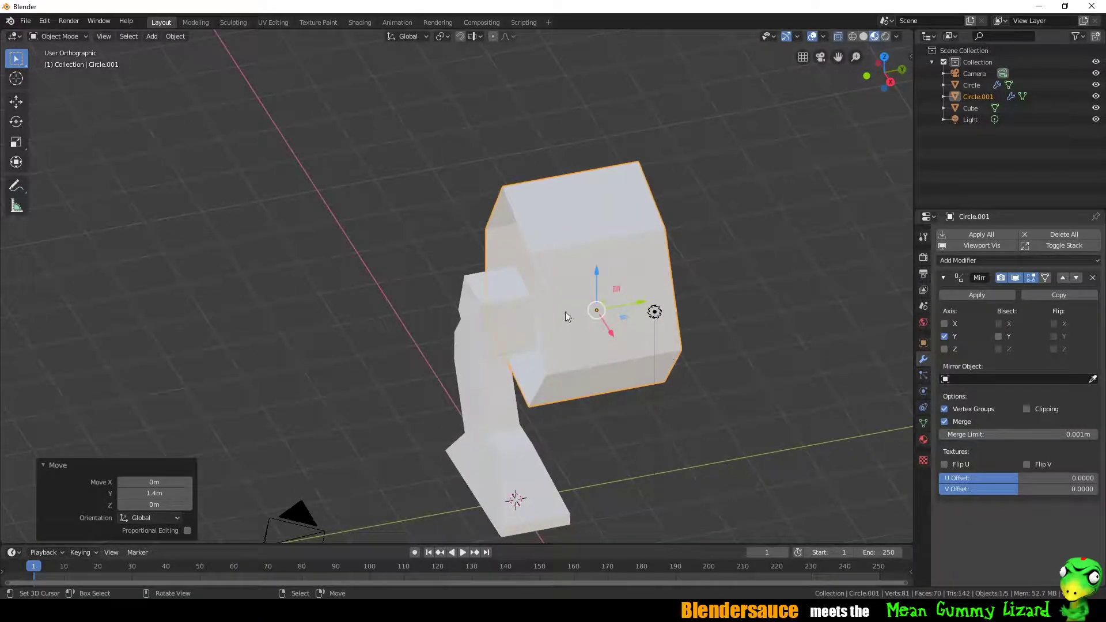
key("Tab")
key("KP_3")
key("Tab")
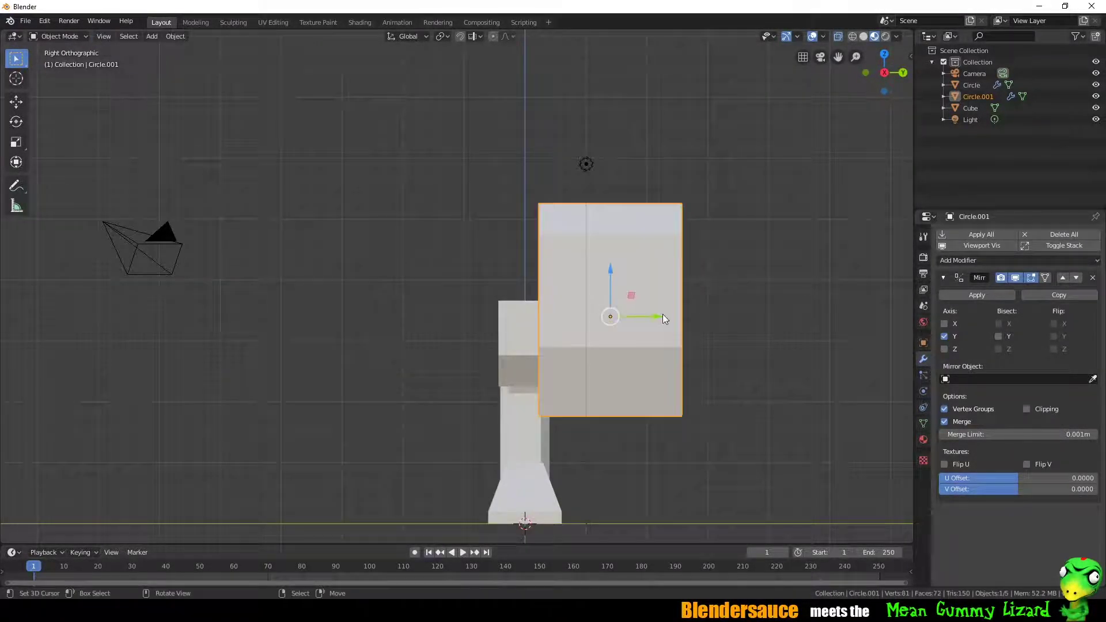
type("g")
type("-0.35")
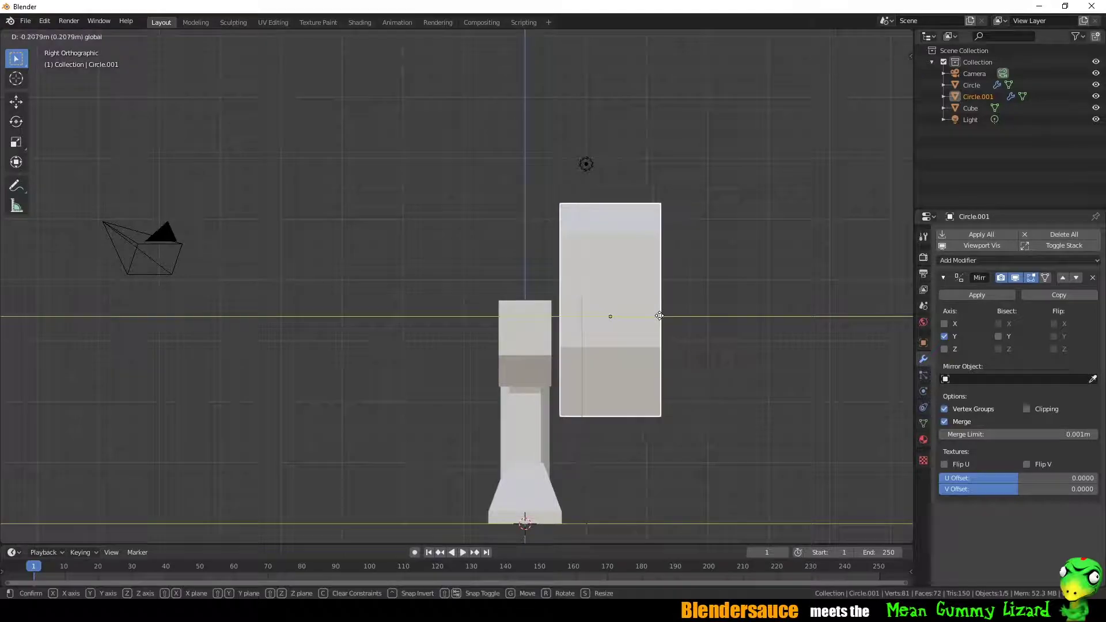
key("Return")
mouse_move(614, 322)
middle_mouse_down()
mouse_move(700, 341)
mouse_move(714, 379)
mouse_move(638, 372)
mouse_move(663, 309)
middle_mouse_up()
- In front view, raise one top corner vertex of the body along Z and shift another along X
key("KP_1")
key("Tab")
left_click_drag(495, 251, 536, 300)
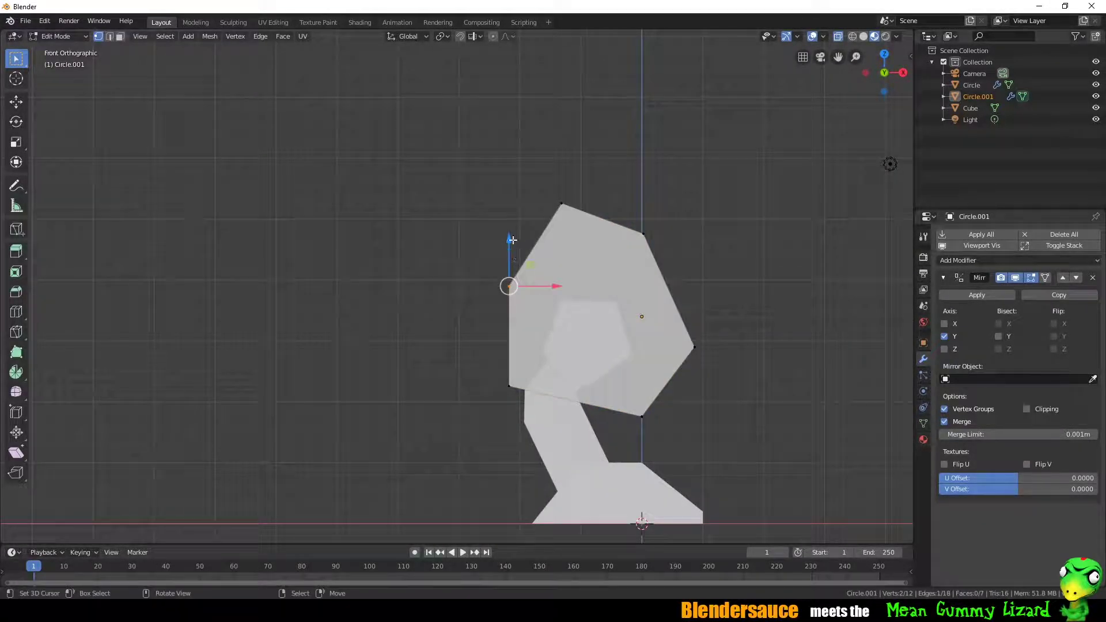
key("g")
key("z")
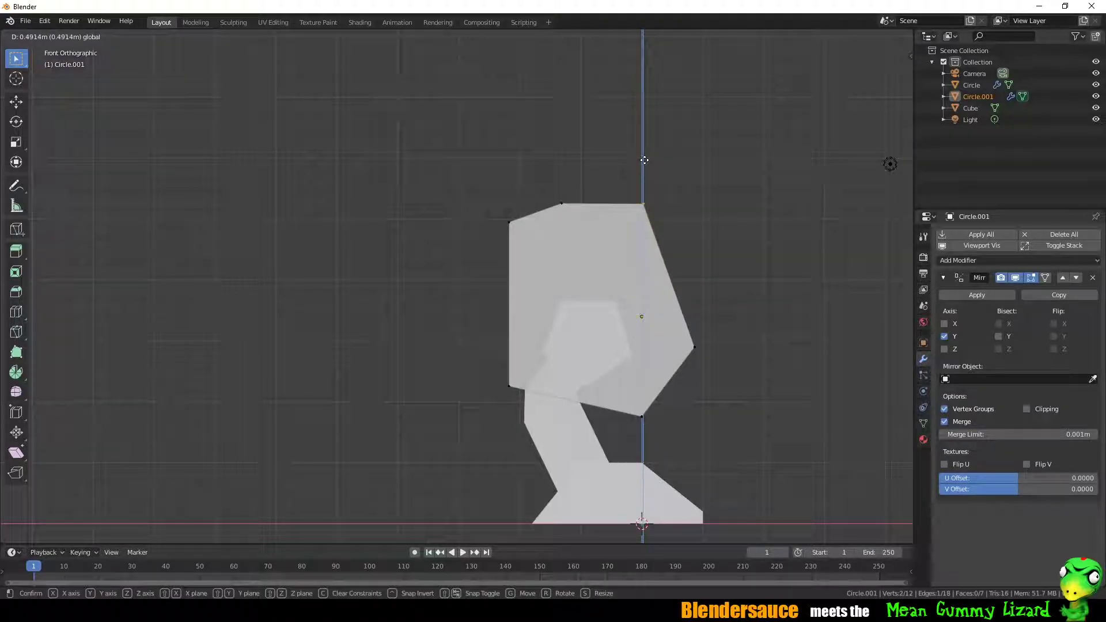
left_click(645, 160)
key("g")
key("x")
left_click(679, 207)
key("Tab")
- Join the lower leg piece, upper leg block and body into one object with Ctrl+J
mouse_move(679, 207)
middle_mouse_down()
mouse_move(594, 327)
mouse_move(734, 324)
middle_mouse_up()
left_click(572, 433)
mouse_move(574, 435)
middle_mouse_down()
mouse_move(637, 346)
mouse_move(711, 316)
mouse_move(834, 326)
mouse_move(585, 327)
middle_mouse_up()
left_click(605, 329)
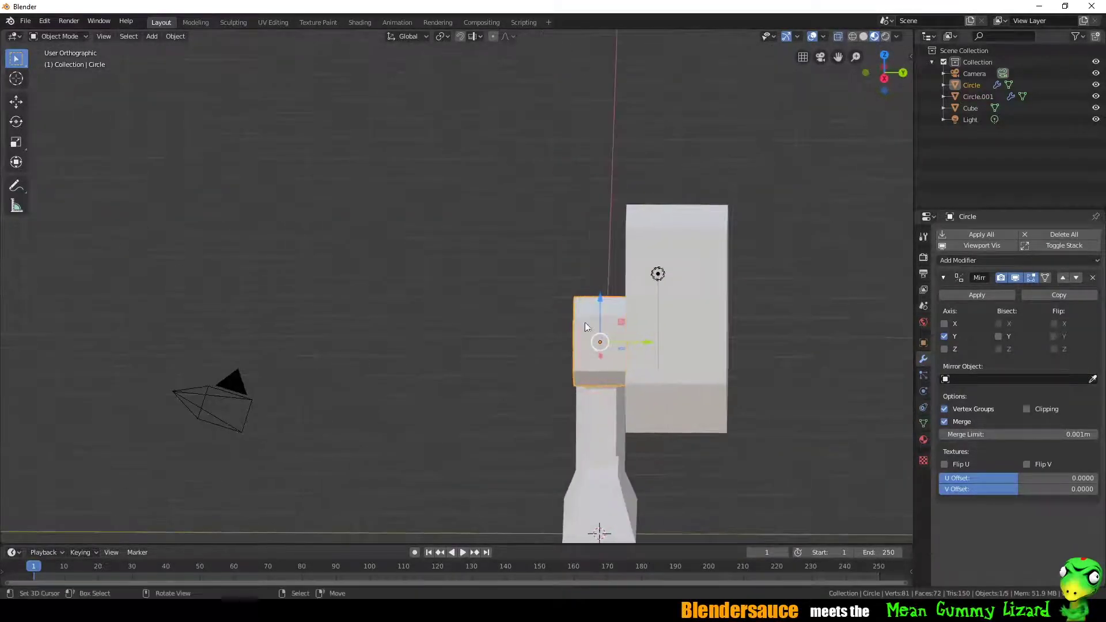
left_click(692, 358)
left_click(990, 296)
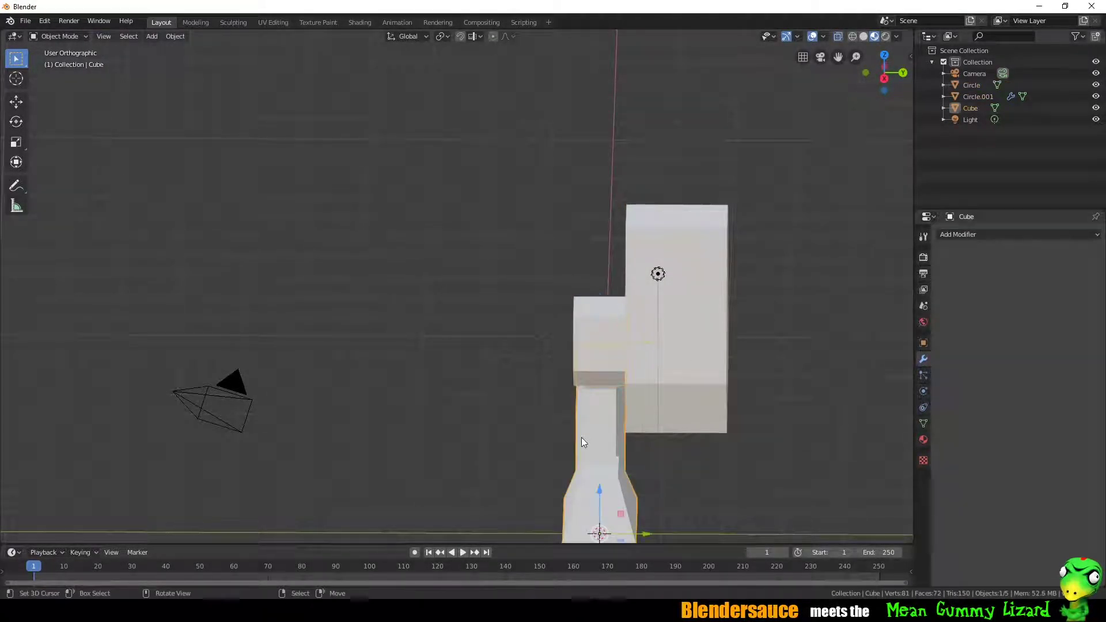
left_click(582, 437, "shift")
left_click(679, 305, "shift")
key("ctrl+j")
- Check the joined body from the front and select a face strip on its front in Edit Mode
mouse_move(680, 305)
middle_mouse_down()
mouse_move(670, 206)
mouse_move(646, 202)
mouse_move(710, 234)
mouse_move(634, 266)
mouse_move(666, 290)
middle_mouse_up()
key("KP_1")
key("Tab")
left_click(618, 279)
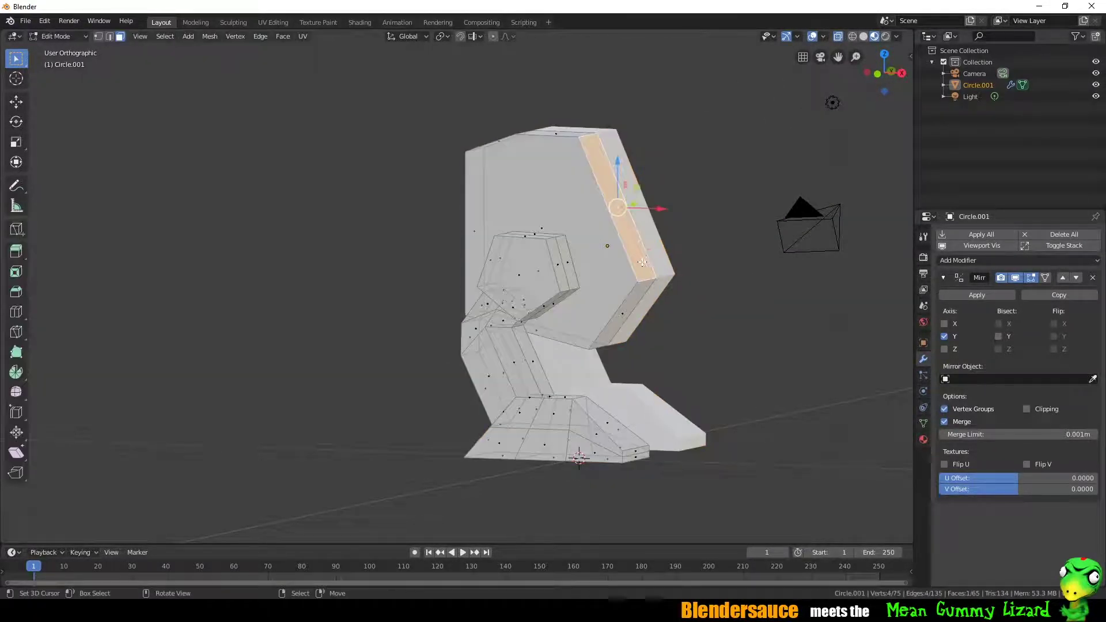
key("KP_1")
right_click(676, 261)
key("Escape")
key("Tab")
key("shift+a")
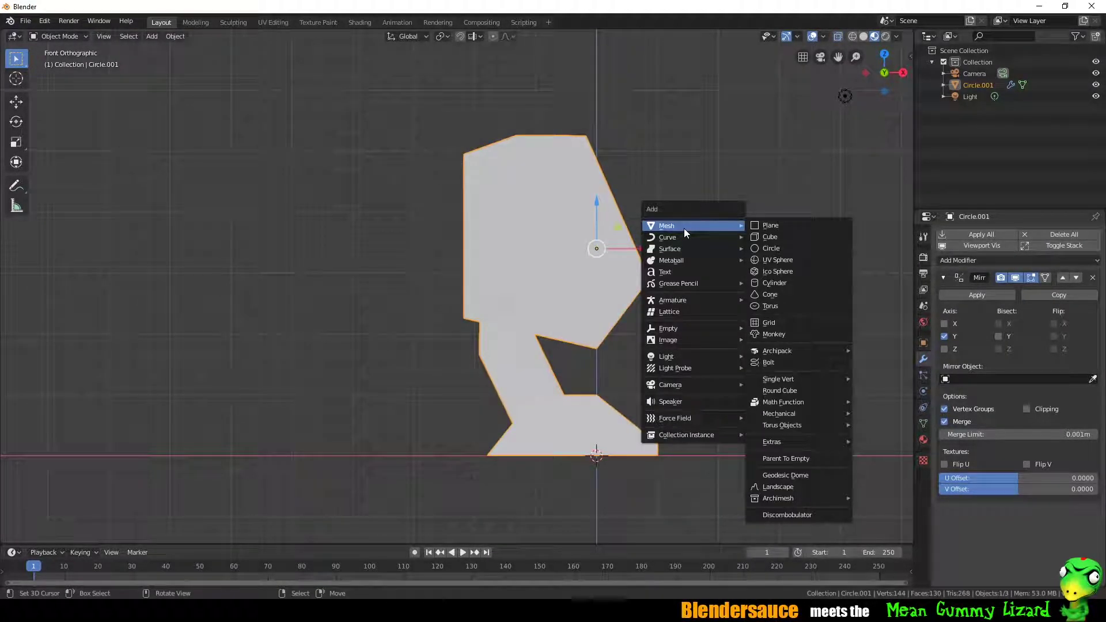
- Add a cube, lift it about 4 m, and snap it to the 3D cursor
left_click(771, 237)
key("g")
key("z")
left_click(599, 196)
mouse_move(600, 196)
middle_mouse_down()
mouse_move(733, 235)
mouse_move(790, 327)
middle_mouse_up()
key("g")
key("Escape")
key("shift+s")
left_click(585, 177)
- Delete half of the cube's vertices and add a Mirror modifier
key("Tab")
key("x")
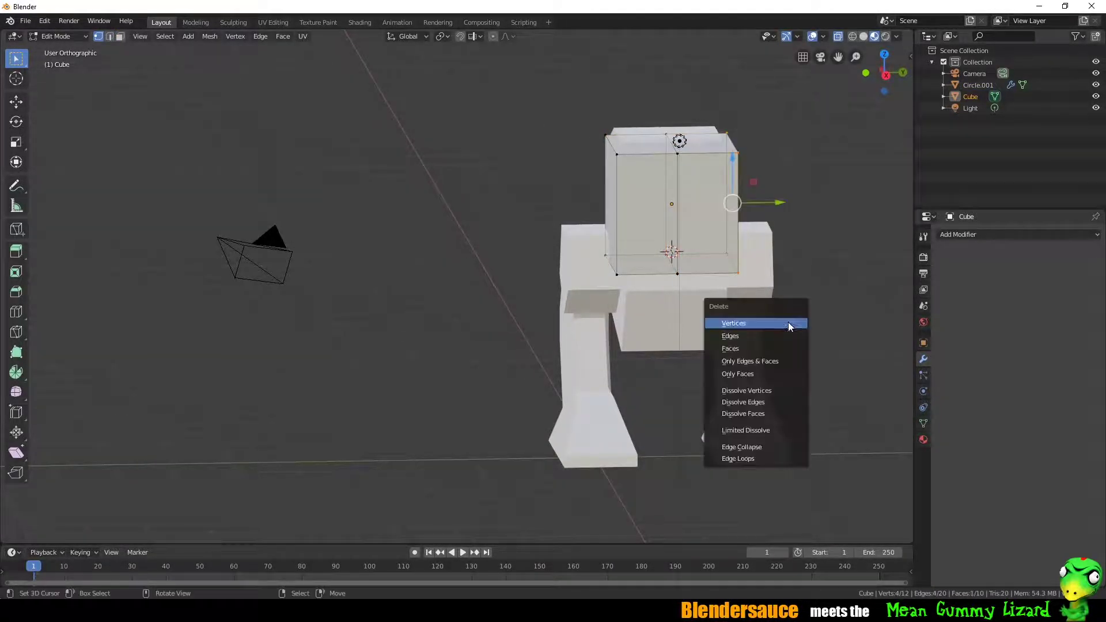
left_click(790, 324)
left_click(1017, 234)
left_click(830, 348)
key("Tab")
- Move one edge of the half cube 0.879 m along X
mouse_move(825, 265)
middle_mouse_down()
mouse_move(624, 174)
mouse_move(680, 150)
mouse_move(633, 242)
middle_mouse_up()
key("Tab")
left_click(669, 155)
key("g")
left_click(660, 148)
key("g")
left_click(645, 262)
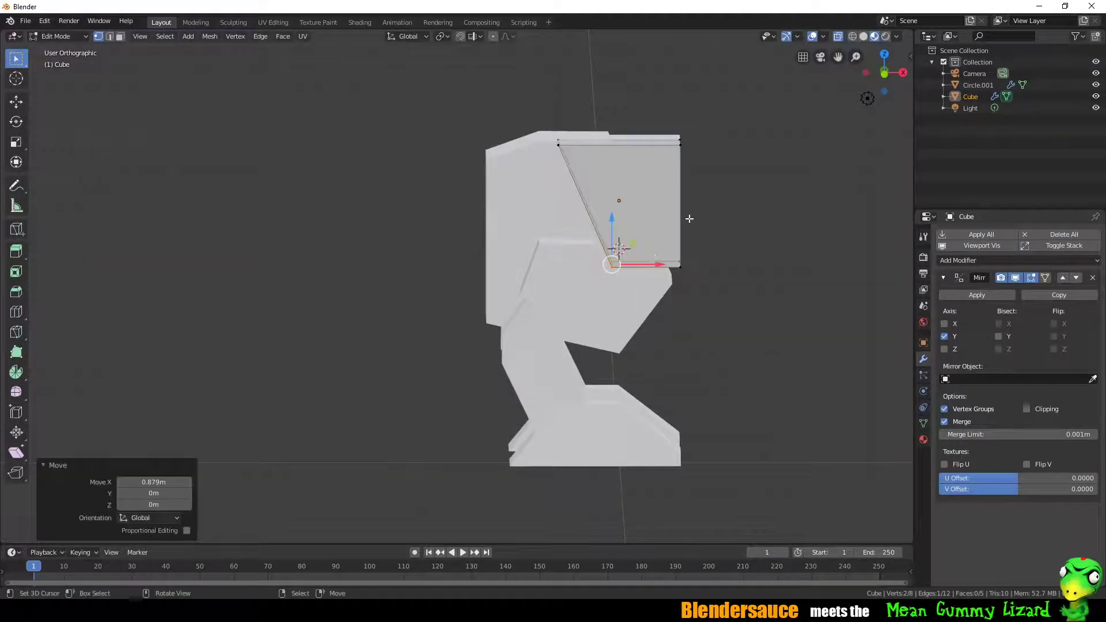
- Knife-cut across a face of the new head block
middle_click_drag(686, 218, 653, 227)
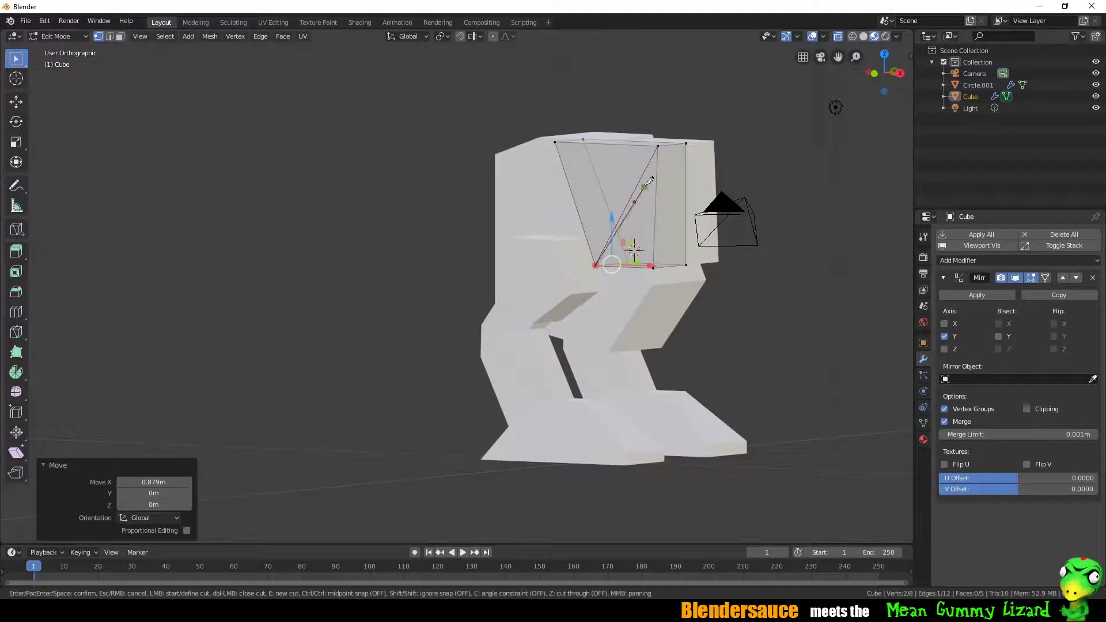
middle_click_drag(650, 181, 684, 162)
key("Return")
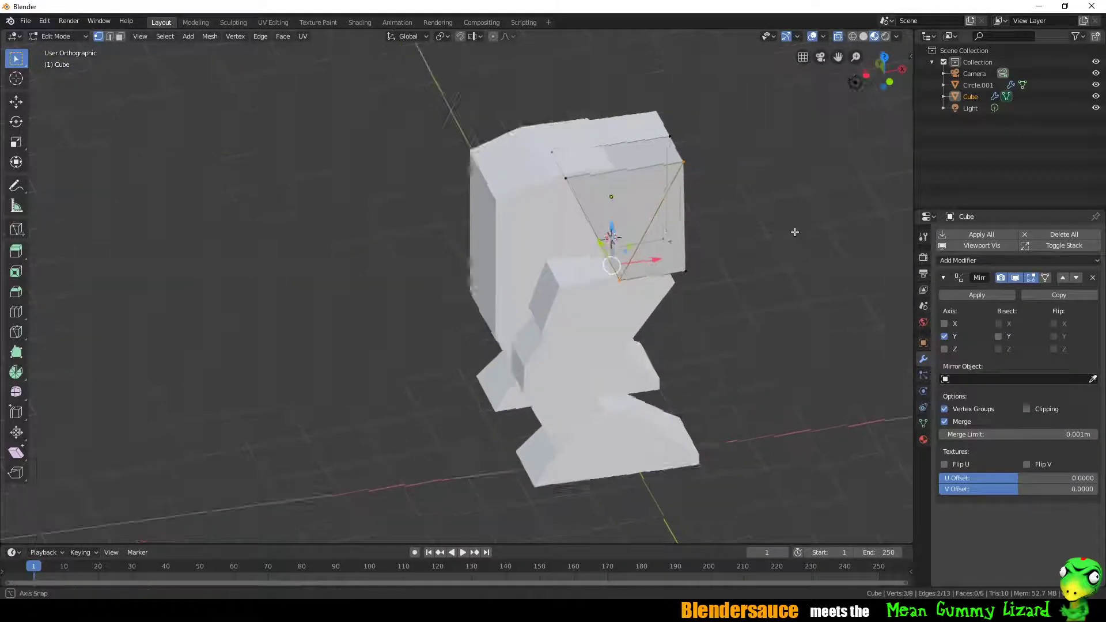
mouse_move(626, 275)
middle_mouse_down()
mouse_move(644, 291)
mouse_move(577, 209)
middle_mouse_up()
- Move one vertex 0.329 m along Y and shift the two right-hand vertices slightly left
left_click(643, 291)
key("g")
key("y")
left_click(657, 271)
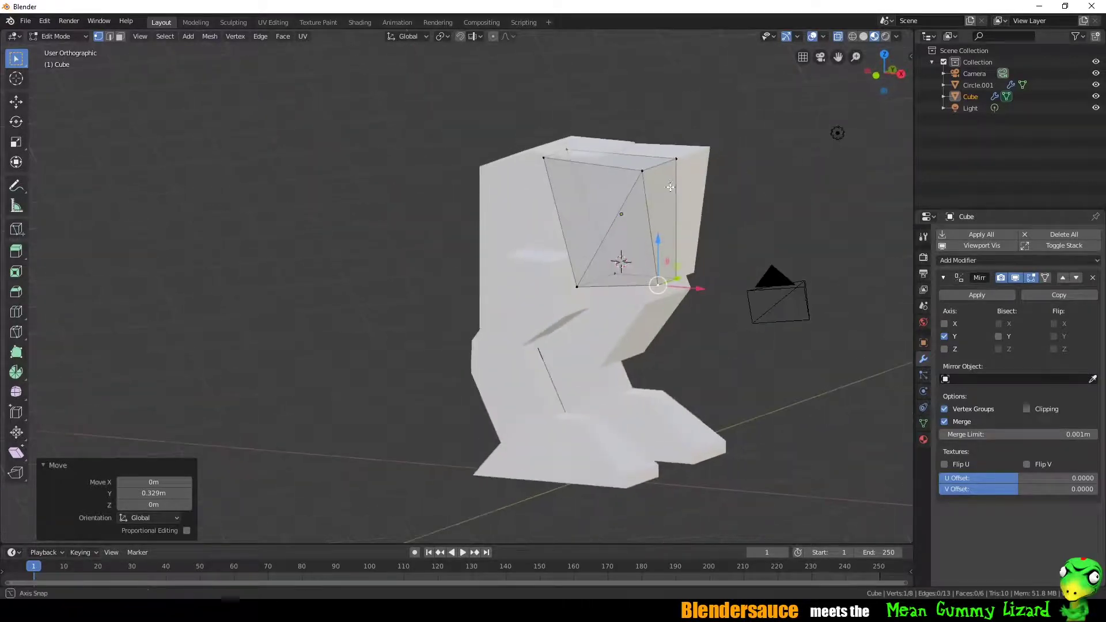
key("KP_1")
left_click_drag(711, 132, 642, 173)
key("g")
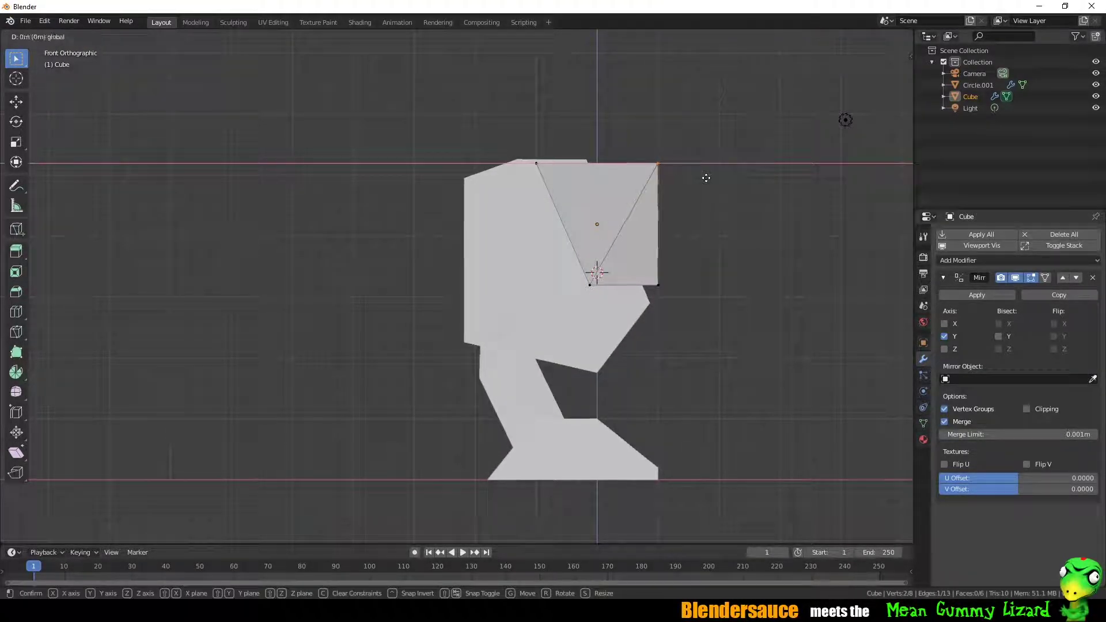
left_click(655, 162)
- Lower the wedge's top-right vertex along Z and move two vertices along X
key("a")
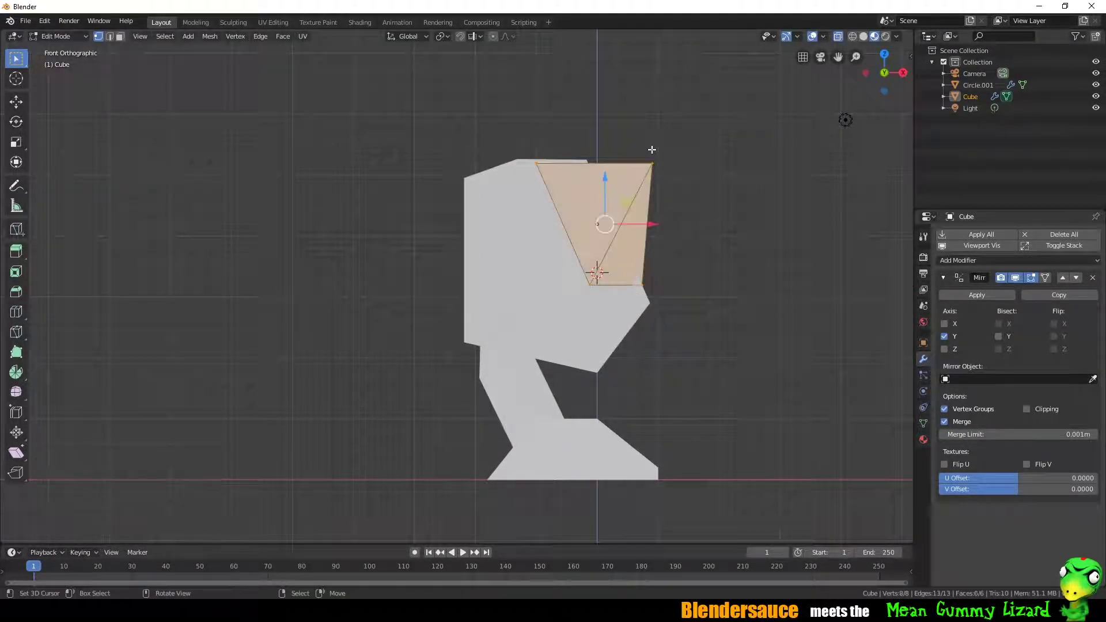
left_click(652, 149)
key("g")
key("z")
left_click(658, 149)
mouse_move(658, 149)
middle_mouse_down()
mouse_move(756, 265)
mouse_move(663, 260)
mouse_move(682, 300)
mouse_move(709, 254)
middle_mouse_up()
left_click(703, 279, "shift")
key("g")
left_click(756, 284)
- Enable Clipping on the Mirror modifier and move the selected vertices along Y
left_click(480, 37)
key("g")
left_click(662, 267)
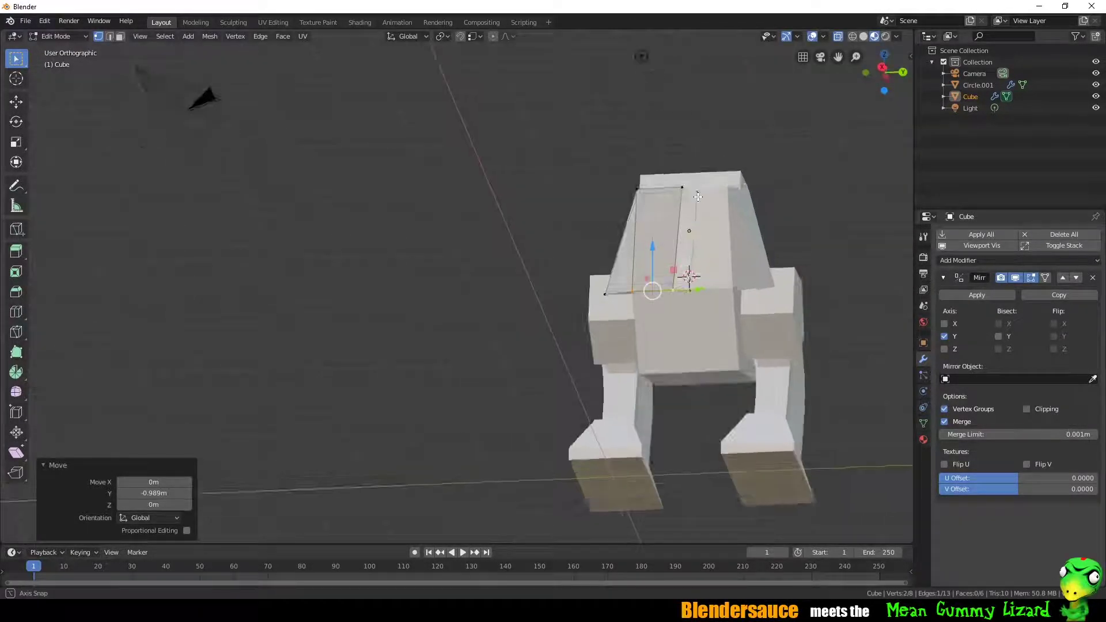
left_click(1027, 408)
key("g")
left_click(738, 288)
- Pull the wedge's tip vertex along Y into a point, then return to Object Mode
mouse_move(738, 289)
middle_mouse_down()
mouse_move(709, 160)
mouse_move(564, 155)
mouse_move(870, 113)
middle_mouse_up()
left_click(564, 155, "shift")
middle_click_drag(593, 153, 495, 168)
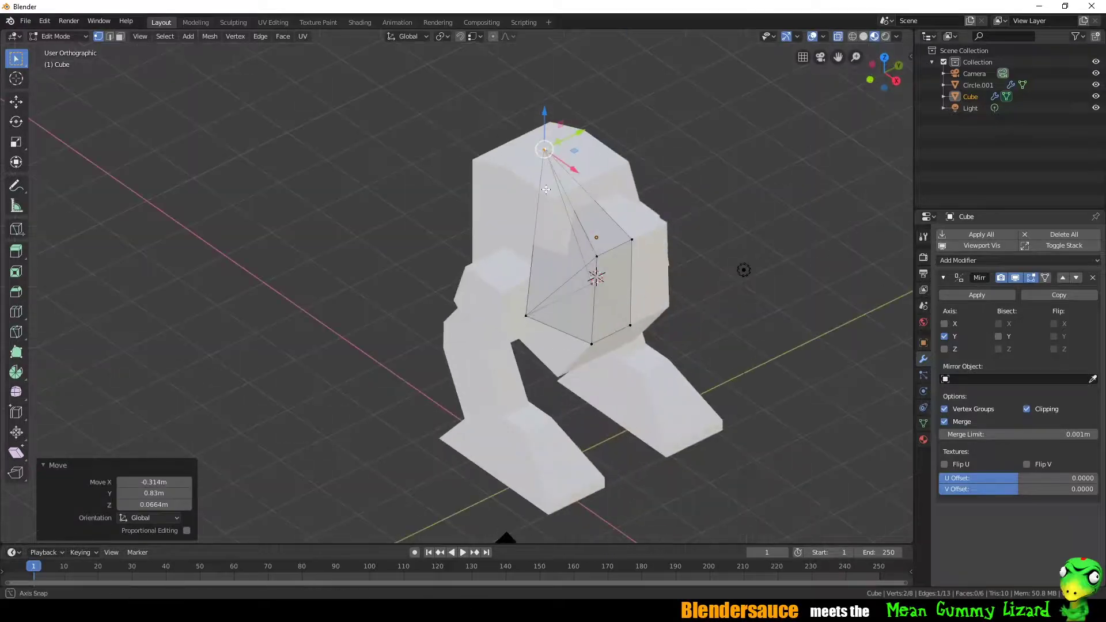
left_click(533, 152)
left_click_drag(533, 153, 496, 168)
key("Tab")
mouse_move(496, 167)
middle_mouse_down()
mouse_move(538, 247)
mouse_move(559, 244)
middle_mouse_up()
left_click(897, 36)
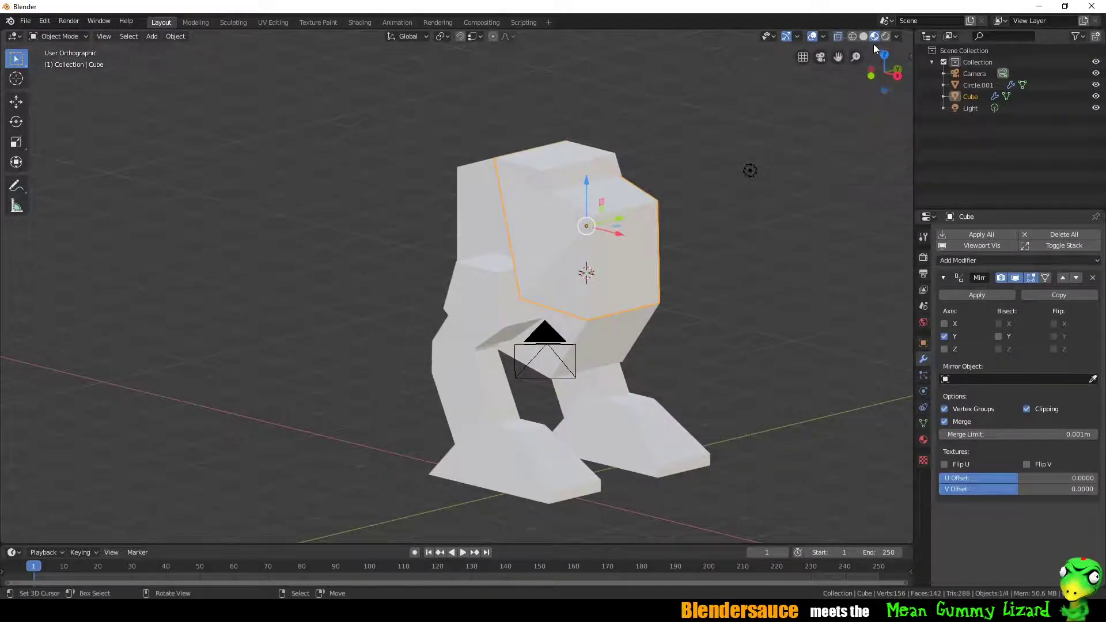
- Shade the viewport with the red MatCap and turn X-ray off
left_click(839, 36)
left_click(897, 37)
left_click(887, 91)
left_click(897, 115)
left_click(727, 197)
key("alt+z")
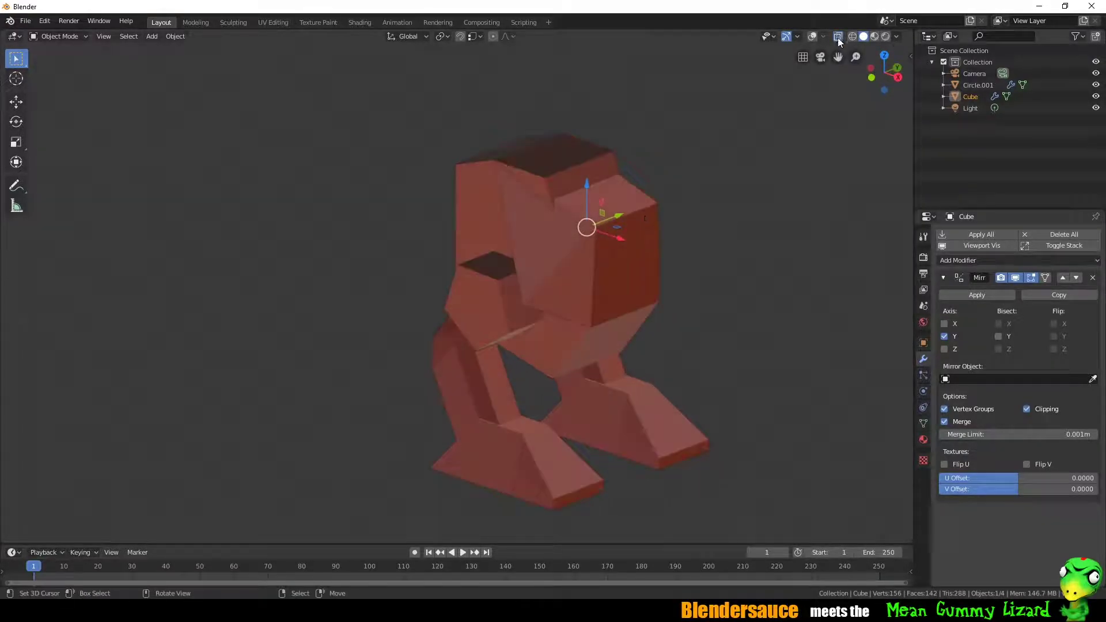
mouse_move(727, 197)
middle_mouse_down()
mouse_move(764, 151)
mouse_move(555, 167)
mouse_move(663, 132)
middle_mouse_up()
- Briefly preview materials, go back to red solid shading, and re-enable overlays in Edit Mode
left_click(897, 36)
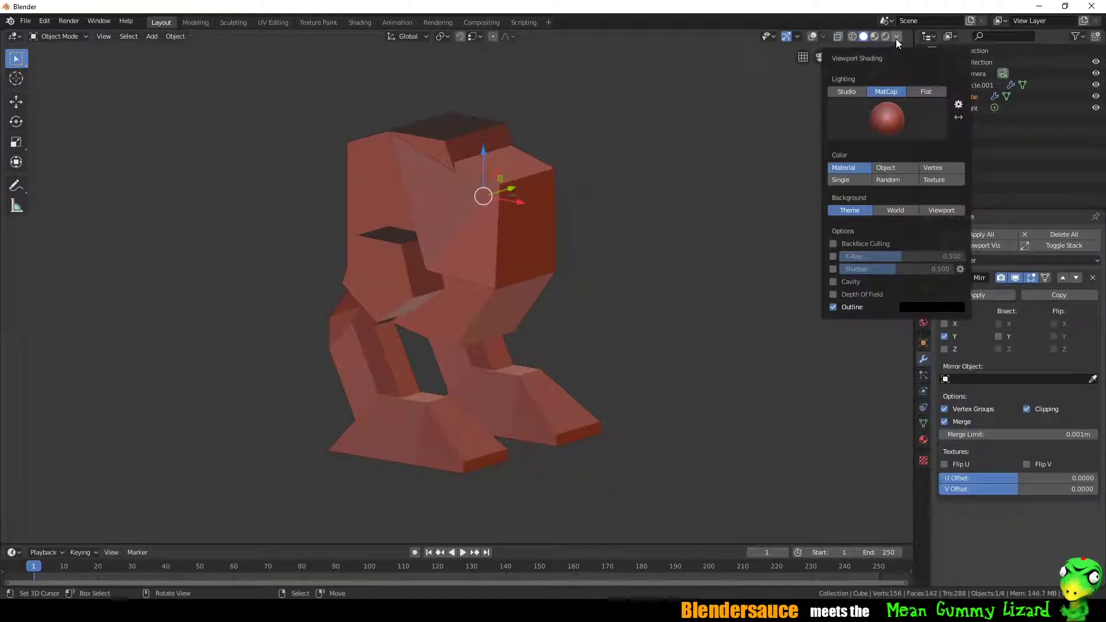
left_click(874, 36)
left_click(864, 36)
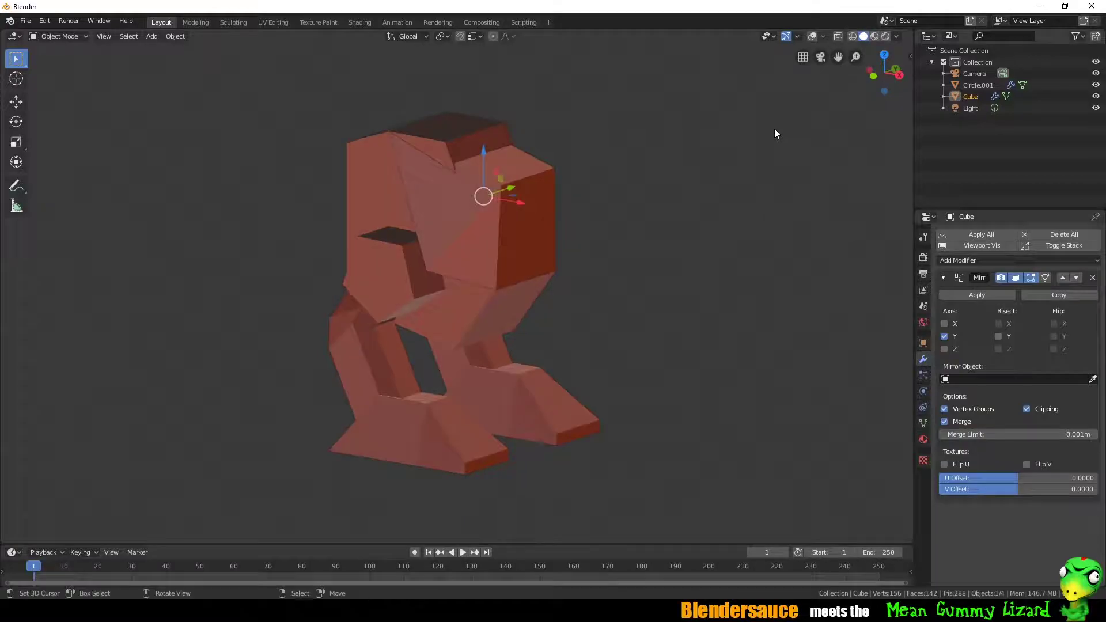
mouse_move(774, 129)
middle_mouse_down()
mouse_move(586, 214)
mouse_move(459, 169)
mouse_move(687, 114)
middle_mouse_up()
key("Tab")
key("shift+alt+z")
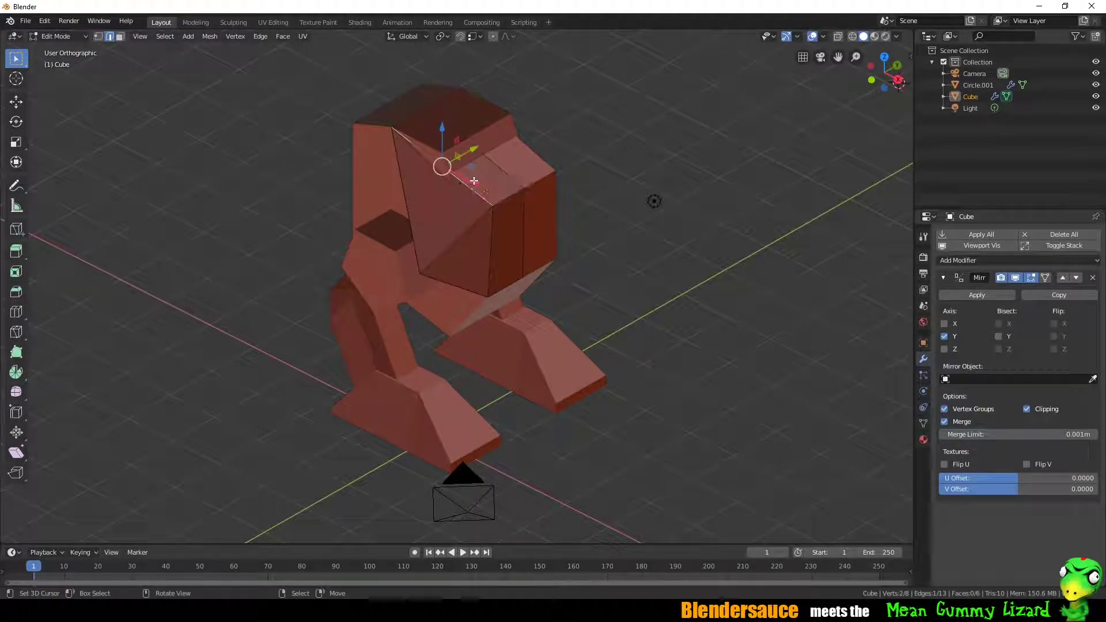
- In vertex select mode, move a head vertex along Y
key("1")
left_click(491, 195)
key("g")
key("y")
left_click(518, 190)
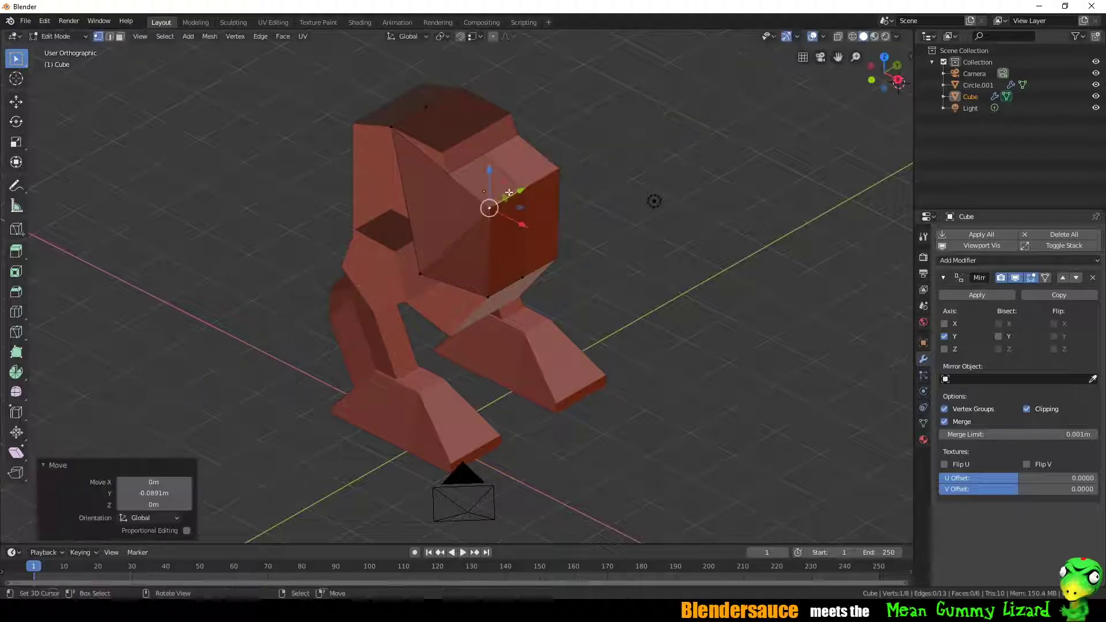
scroll(494, 228, "up", 4)
mouse_move(494, 227)
middle_mouse_down()
mouse_move(527, 209)
mouse_move(533, 261)
middle_mouse_up()
scroll(527, 209, "down", 5)
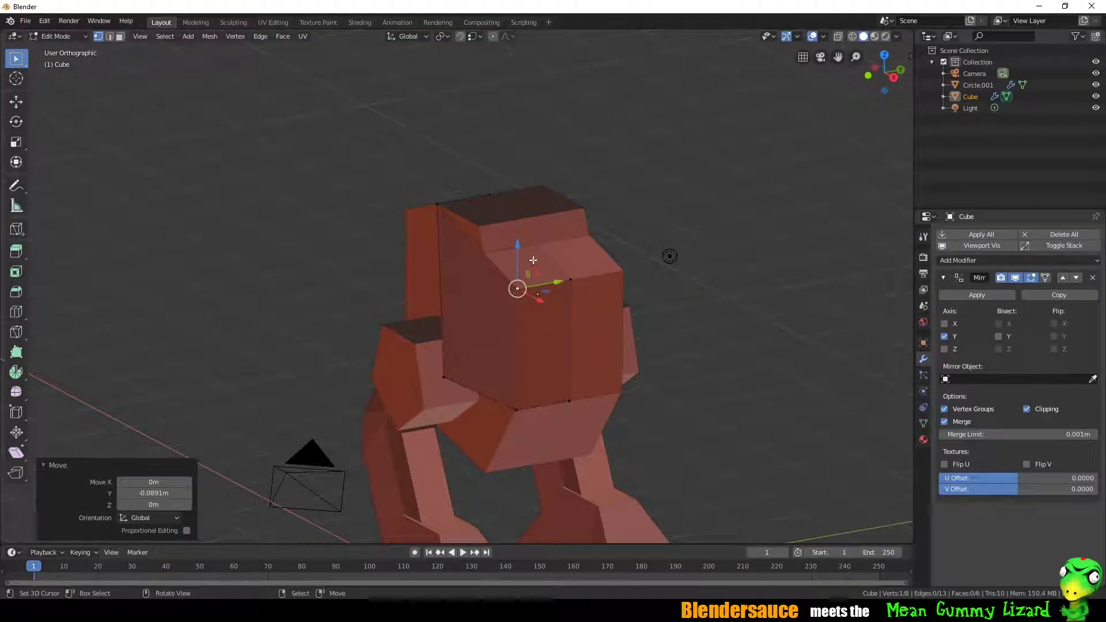
- Add and slide a loop cut on the head, then extrude its top face about 0.5 m up
left_click_drag(541, 288, 533, 297)
mouse_move(533, 297)
middle_mouse_down()
mouse_move(582, 246)
mouse_move(556, 249)
middle_mouse_up()
key("3")
key("alt+a")
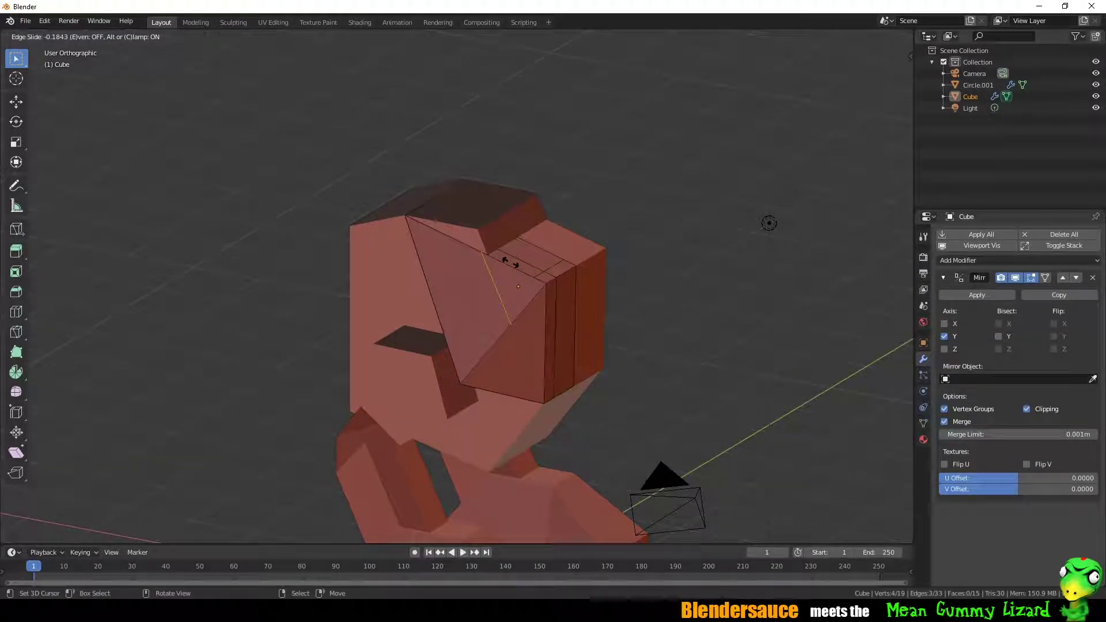
left_click(511, 263)
key("e")
left_click(551, 222)
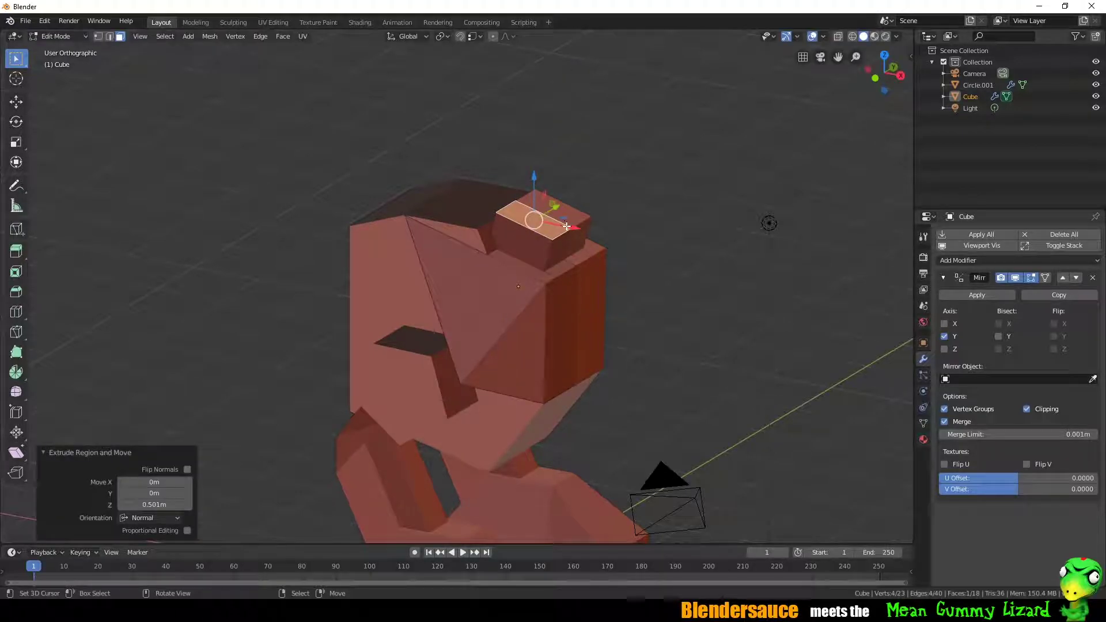
- From the front view, move the raised block's edges 0.145 m along X
key("KP_1")
key("g")
key("2")
left_click(496, 224)
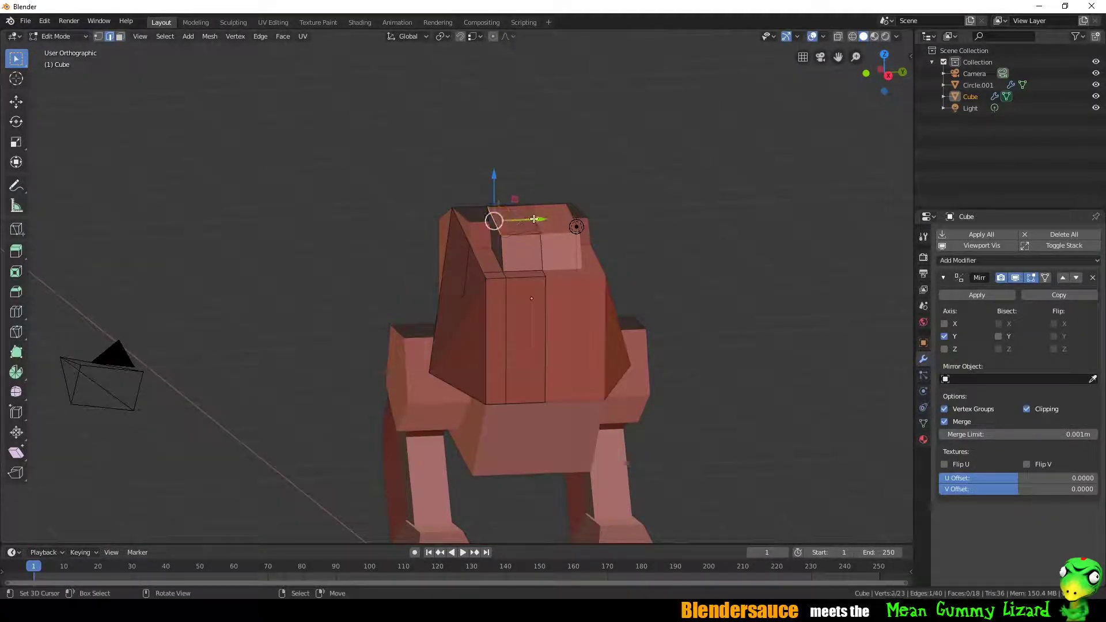
left_click(553, 214)
mouse_move(556, 257)
middle_mouse_down()
mouse_move(793, 158)
mouse_move(552, 198)
mouse_move(583, 188)
mouse_move(587, 240)
mouse_move(510, 230)
mouse_move(546, 226)
mouse_move(545, 242)
mouse_move(570, 229)
middle_mouse_up()
left_click(586, 230)
key("alt+a")
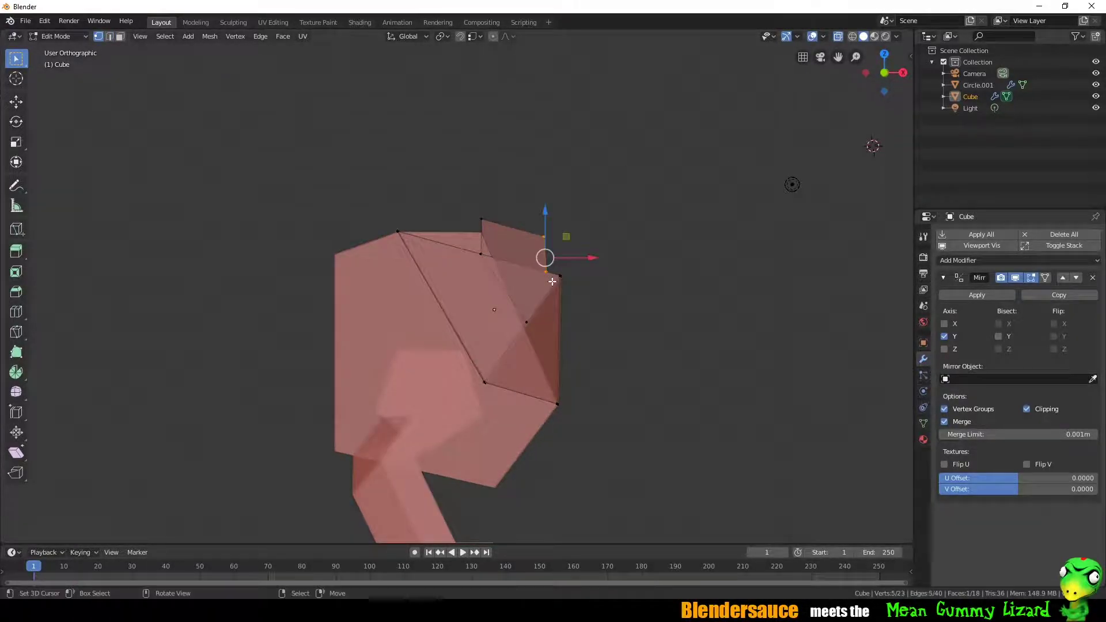
- Flatten the selected head-block vertices to zero along X with S X 0
key("s")
key("x")
key("0")
key("Return")
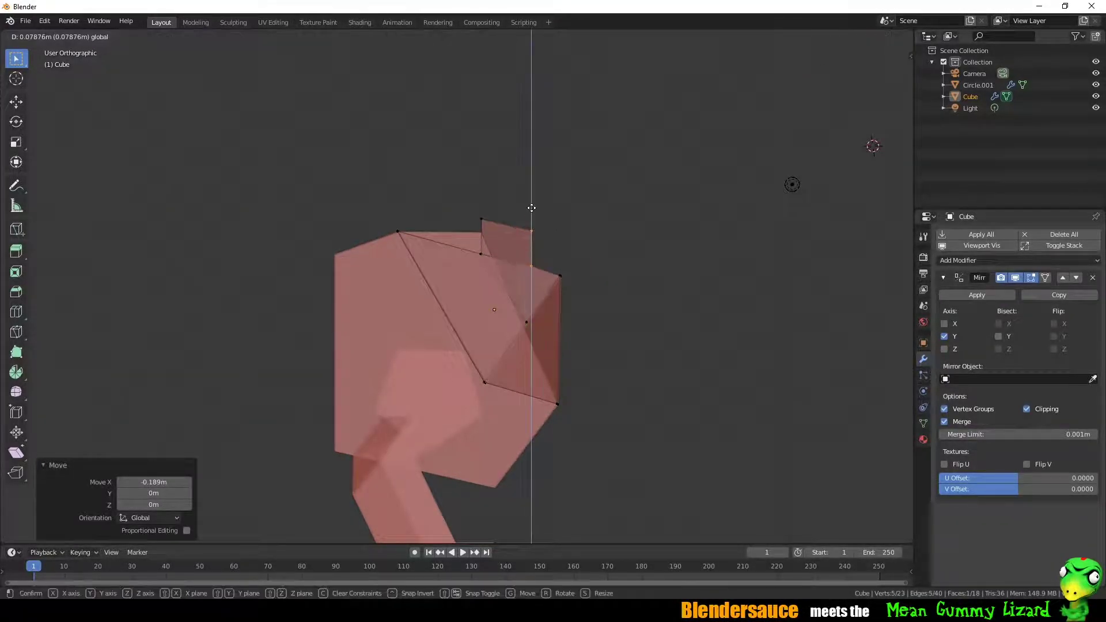
left_click(530, 209)
mouse_move(530, 210)
middle_mouse_down()
mouse_move(608, 282)
mouse_move(645, 257)
mouse_move(552, 223)
mouse_move(491, 224)
mouse_move(592, 272)
mouse_move(658, 264)
mouse_move(709, 310)
middle_mouse_up()
- Change the snapping target and slide the top head vertex 0.253 m along X
left_click(480, 36)
left_click(470, 88)
key("Tab")
key("Tab")
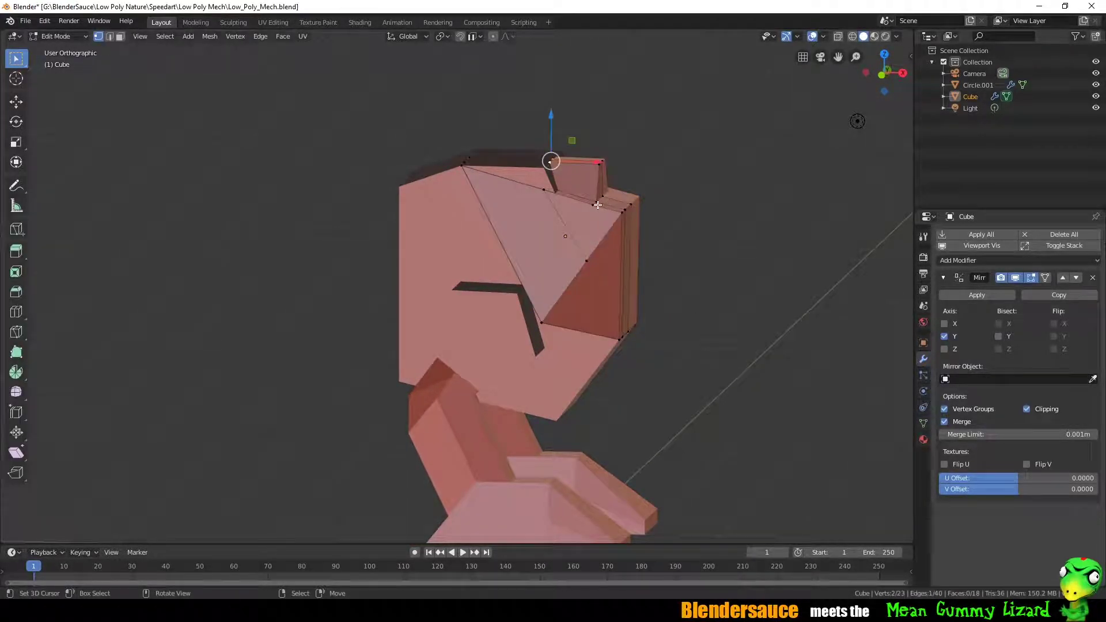
middle_click_drag(603, 193, 620, 211)
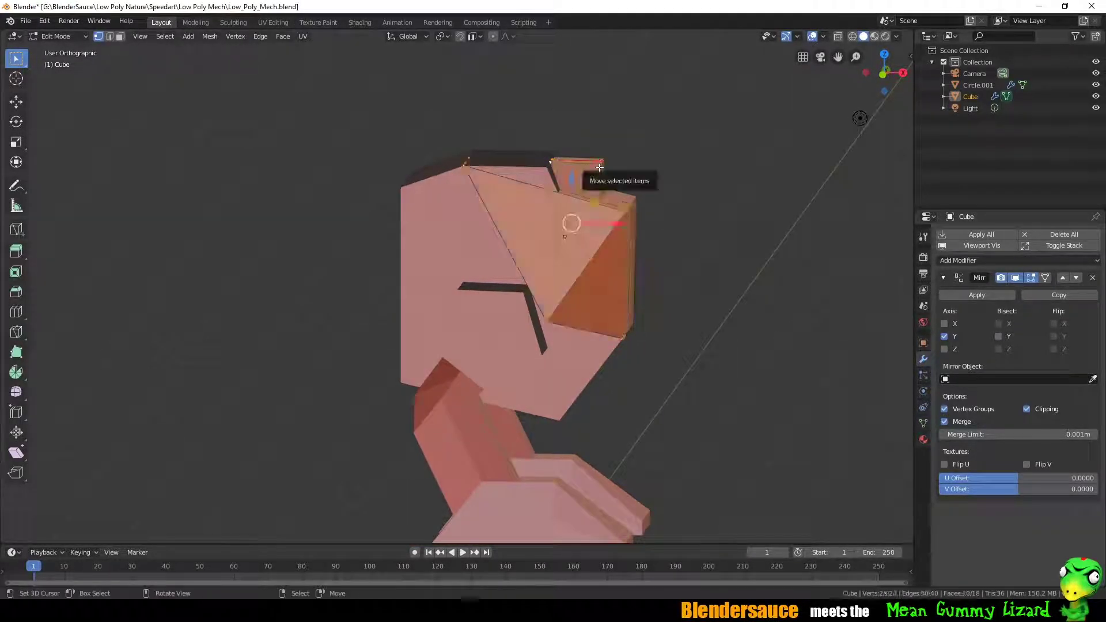
left_click(654, 194)
left_click_drag(657, 188, 668, 187)
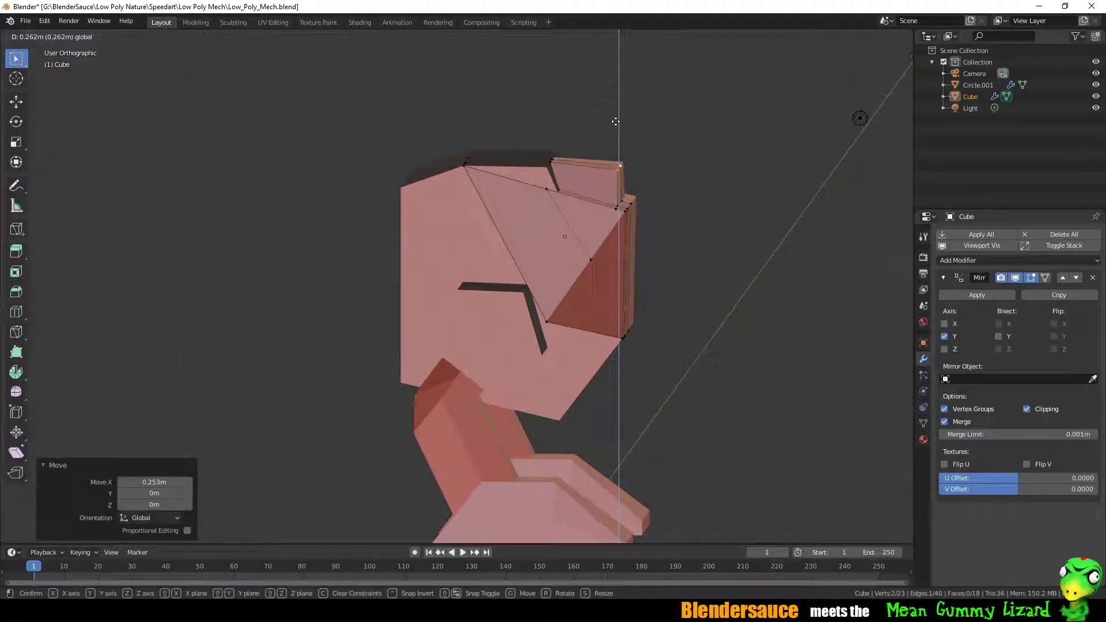
- Move the head vertex to 0.189 m along Y and raise it along Z
middle_click_drag(661, 142, 620, 169)
left_click_drag(663, 168, 610, 150)
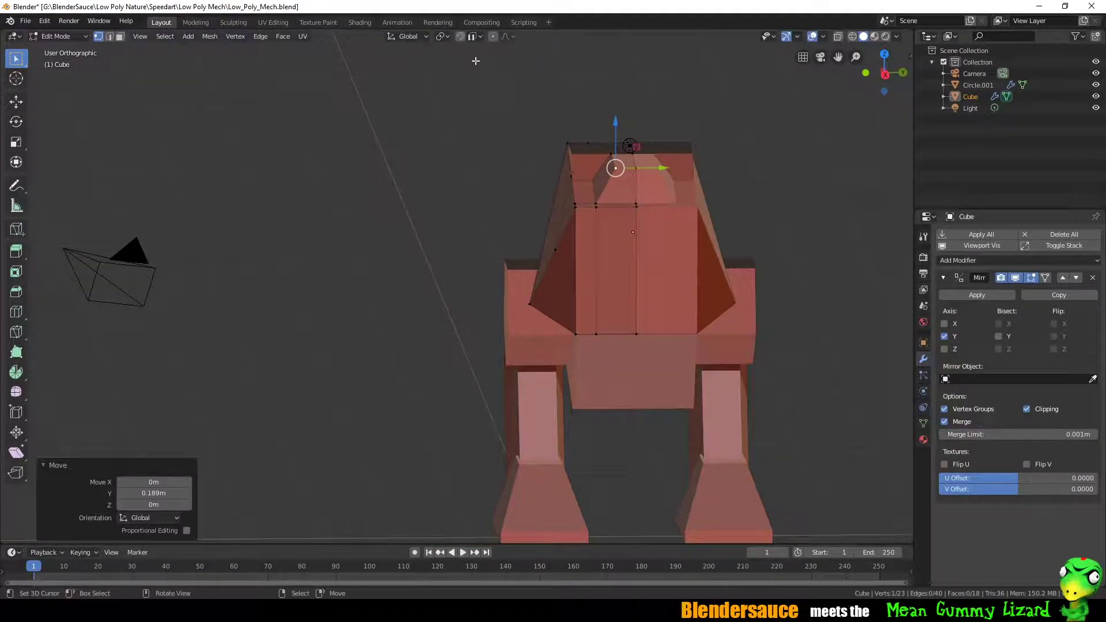
middle_click_drag(611, 151, 632, 171)
key("g")
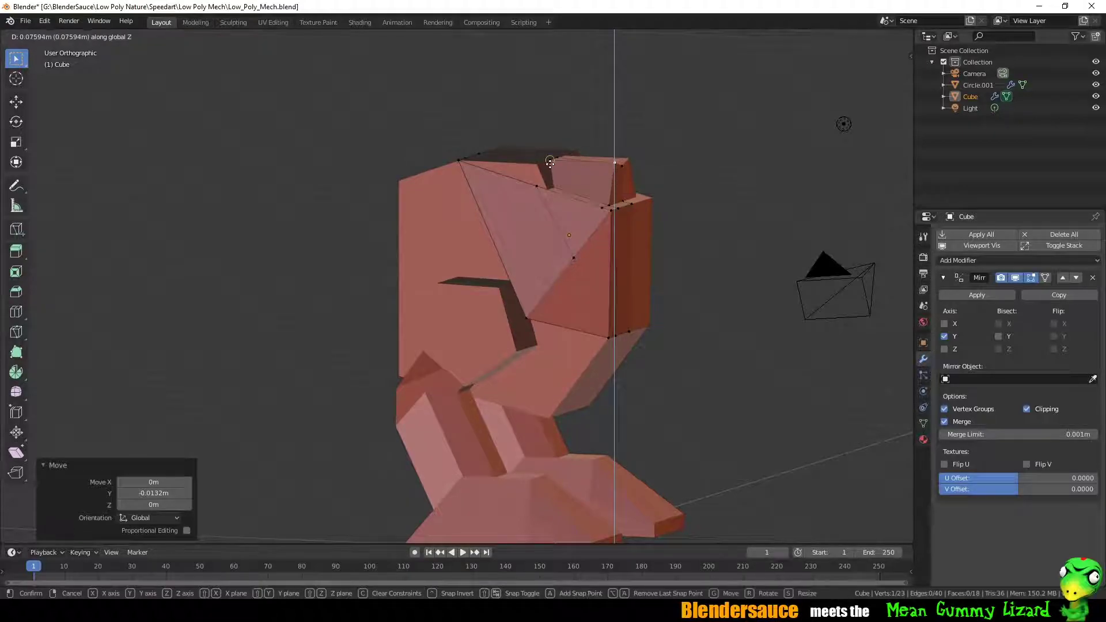
left_click(550, 163)
mouse_move(550, 162)
middle_mouse_down()
mouse_move(587, 228)
mouse_move(479, 228)
mouse_move(500, 202)
mouse_move(490, 223)
mouse_move(615, 213)
mouse_move(509, 386)
middle_mouse_up()
- Select the Circle.001 leg mesh and enter Edit Mode on it
key("Tab")
left_click(492, 228)
key("Tab")
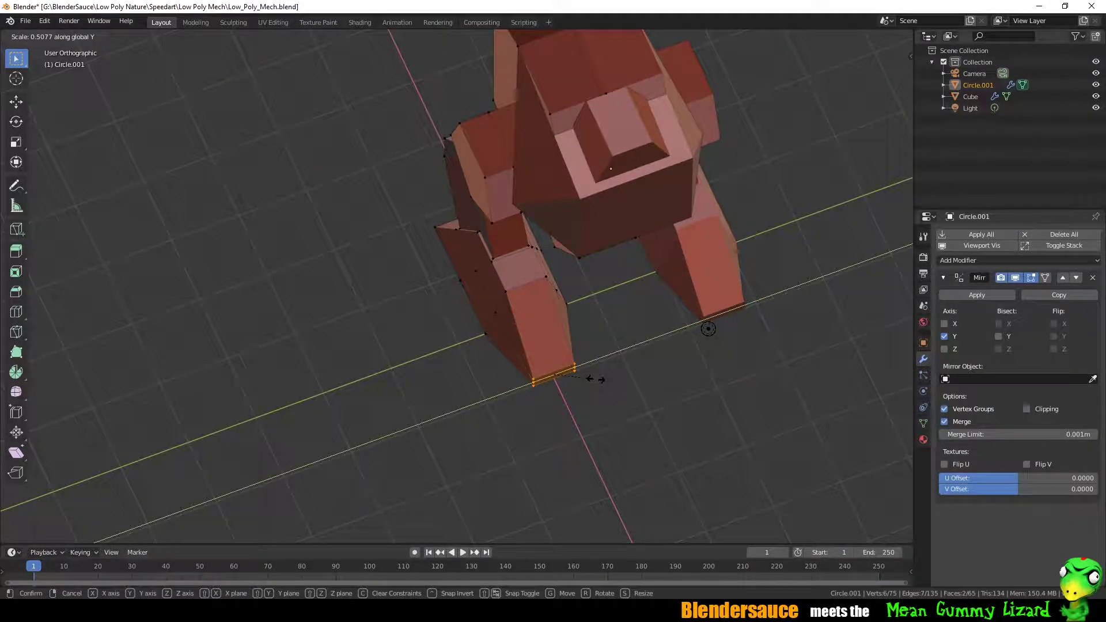
- Narrow the foot edge along Y, then move two leg vertices along Y
left_click(596, 379)
middle_click_drag(652, 311, 553, 369)
left_click(427, 171)
mouse_move(672, 243)
middle_mouse_down()
mouse_move(439, 171)
mouse_move(461, 149)
mouse_move(438, 167)
mouse_move(477, 167)
middle_mouse_up()
left_click(434, 169, "shift")
key("g")
left_click(433, 150)
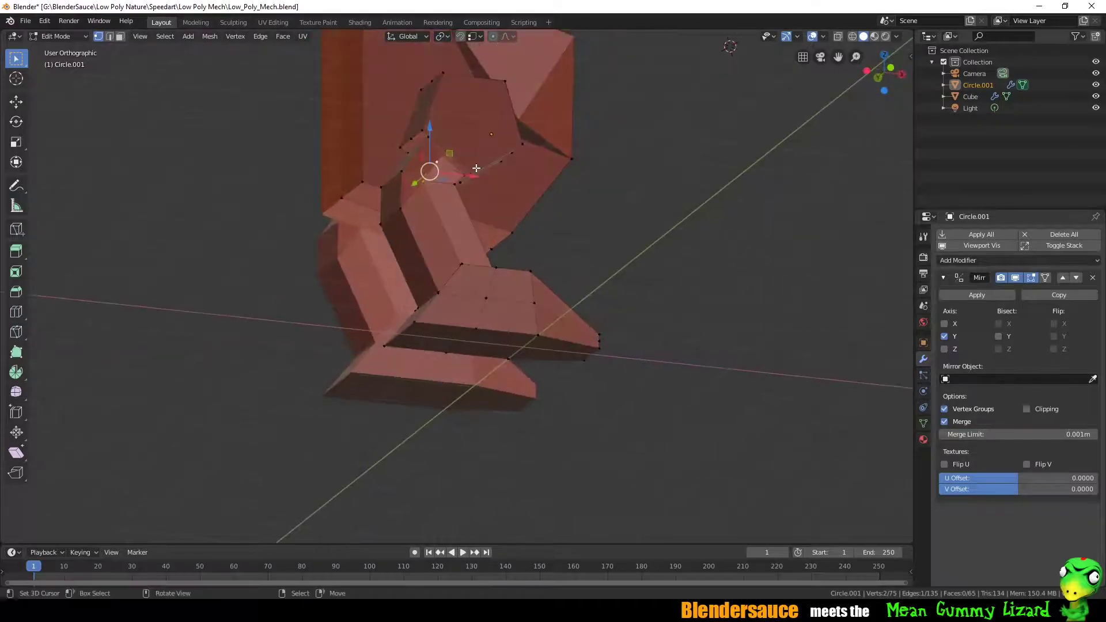
- Add another leg vertex to the selection and toggle back into Edit Mode on the leg
left_click(558, 126)
middle_click_drag(606, 140, 519, 202)
left_click(472, 154, "shift")
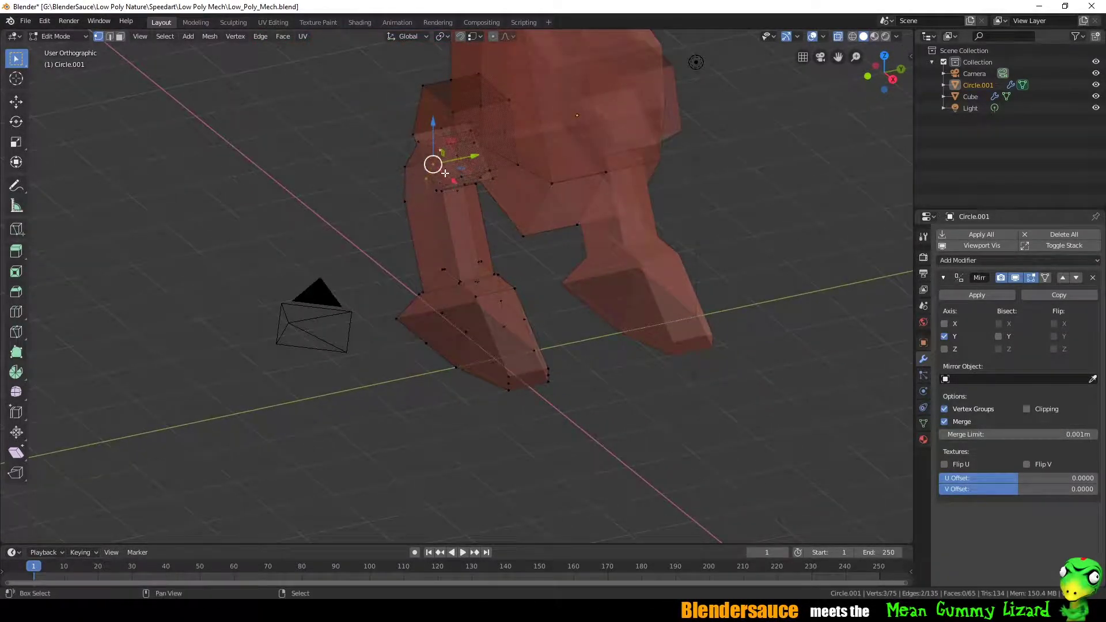
mouse_move(472, 153)
middle_mouse_down()
mouse_move(643, 167)
mouse_move(577, 230)
middle_mouse_up()
key("f")
key("Tab")
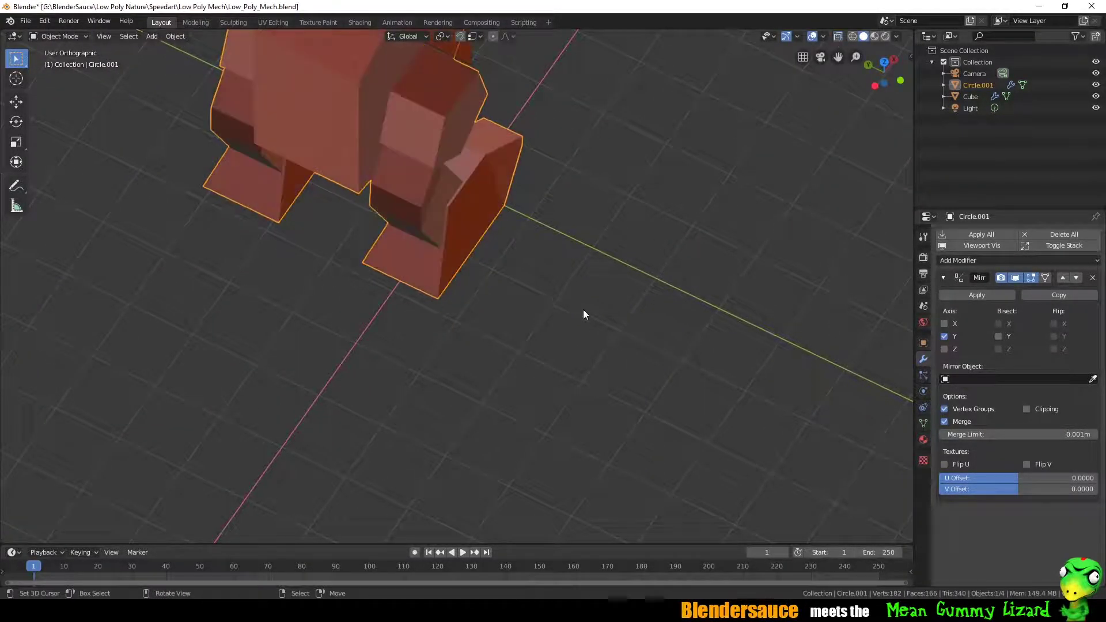
mouse_move(583, 309)
middle_mouse_down()
mouse_move(288, 137)
mouse_move(484, 418)
mouse_move(507, 403)
mouse_move(528, 306)
middle_mouse_up()
key("Tab")
- Shift knee vertices along Y, undo one move and enable X-ray
left_click(501, 407)
left_click(536, 267, "shift")
mouse_move(536, 266)
middle_mouse_down()
mouse_move(527, 291)
mouse_move(569, 247)
mouse_move(703, 246)
mouse_move(553, 171)
mouse_move(573, 144)
mouse_move(550, 280)
mouse_move(634, 288)
mouse_move(667, 306)
mouse_move(619, 301)
mouse_move(558, 251)
mouse_move(655, 441)
mouse_move(648, 351)
middle_mouse_up()
left_click(565, 280)
key("ctrl+z")
key("alt+z")
- Make further Y moves of the lower-leg vertices, turn off X-ray, then select a slanted foot face
scroll(495, 188, "up", 2)
left_click(508, 184)
left_click(553, 111)
left_click(516, 308)
key("Tab")
key("alt+z")
key("Tab")
left_click(674, 374)
- Add a loop cut near the foot base and raise it 0.0395 m
key("ctrl+KP_Add")
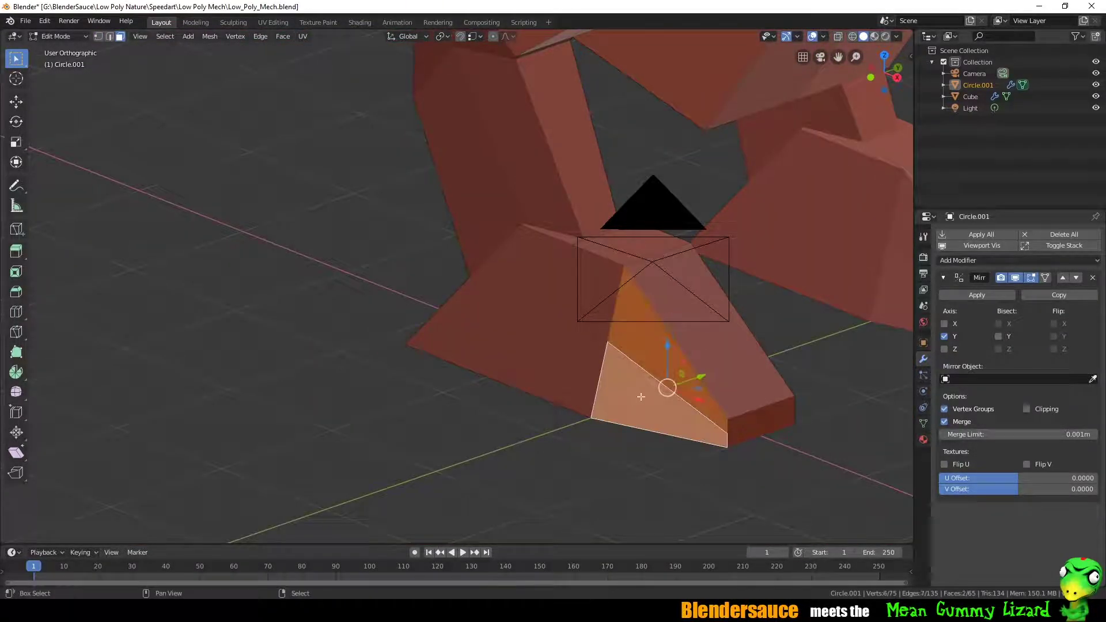
middle_click_drag(740, 357, 766, 358)
left_click(581, 410)
left_click(586, 394)
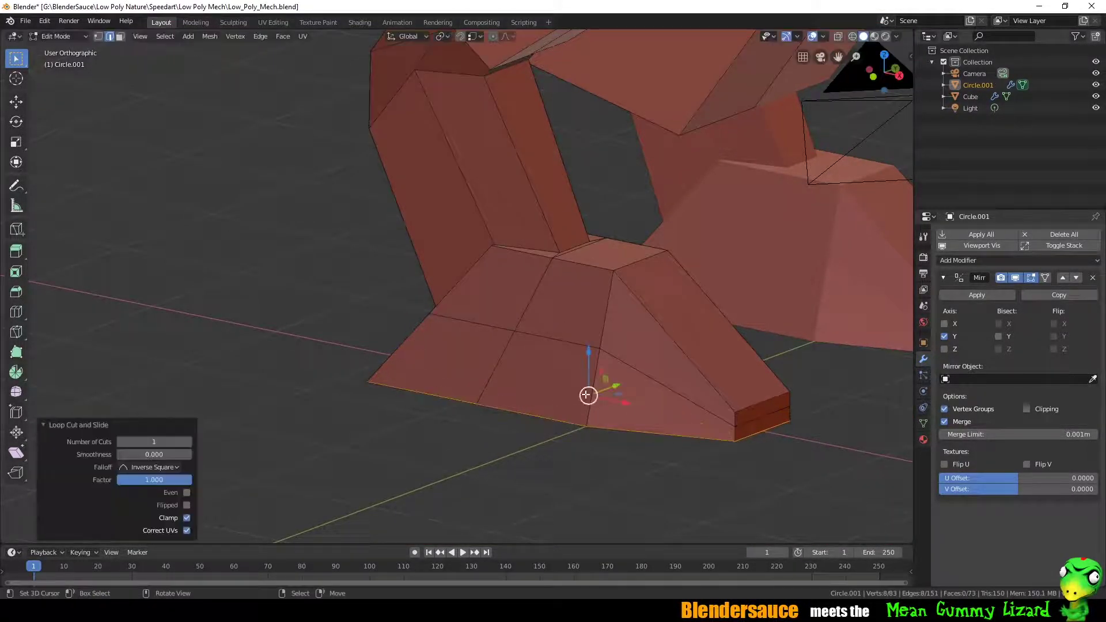
left_click(593, 347)
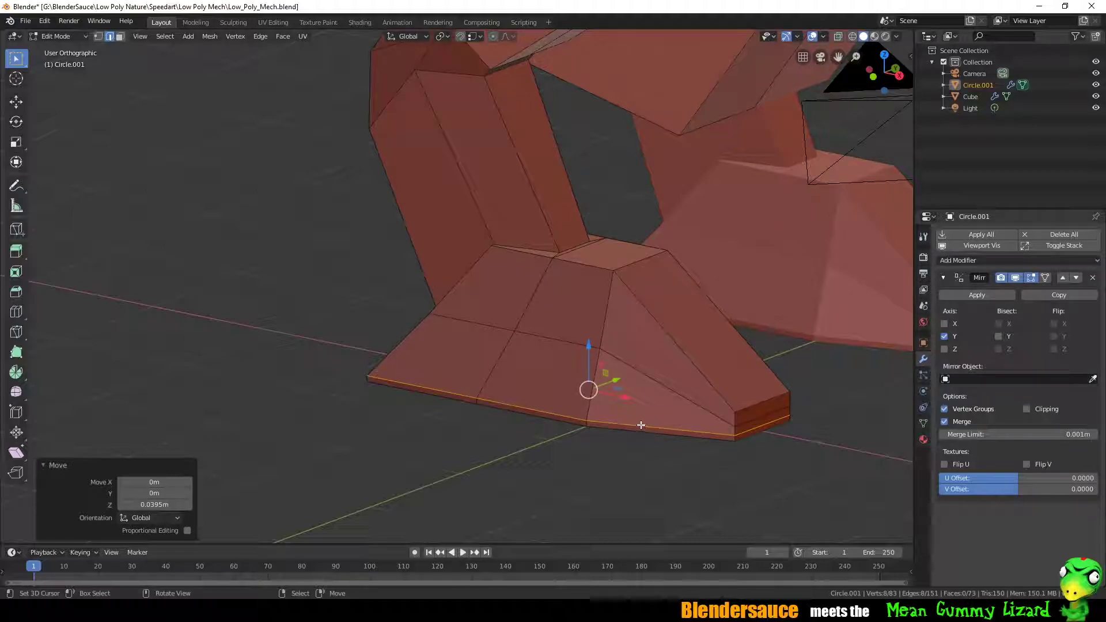
- Extrude the bottom edge loop of the foot and scale it outward into a sole rim
key("3")
mouse_move(691, 412)
middle_mouse_down()
mouse_move(659, 411)
mouse_move(696, 350)
mouse_move(688, 315)
middle_mouse_up()
key("e")
right_click(660, 411)
left_click(660, 413)
- Bevel the foot's top edge loops by about 0.019 m
middle_click_drag(650, 403, 786, 426)
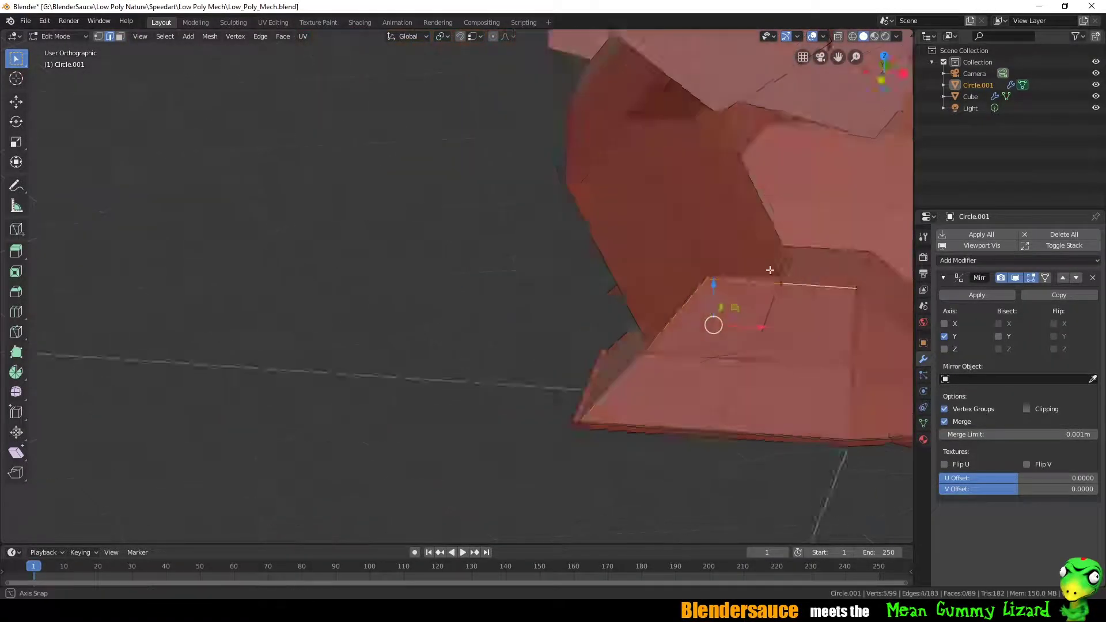
left_click(785, 426, "alt")
mouse_move(853, 348)
middle_mouse_down()
mouse_move(766, 363)
mouse_move(639, 418)
middle_mouse_up()
left_click(765, 363, "alt+shift")
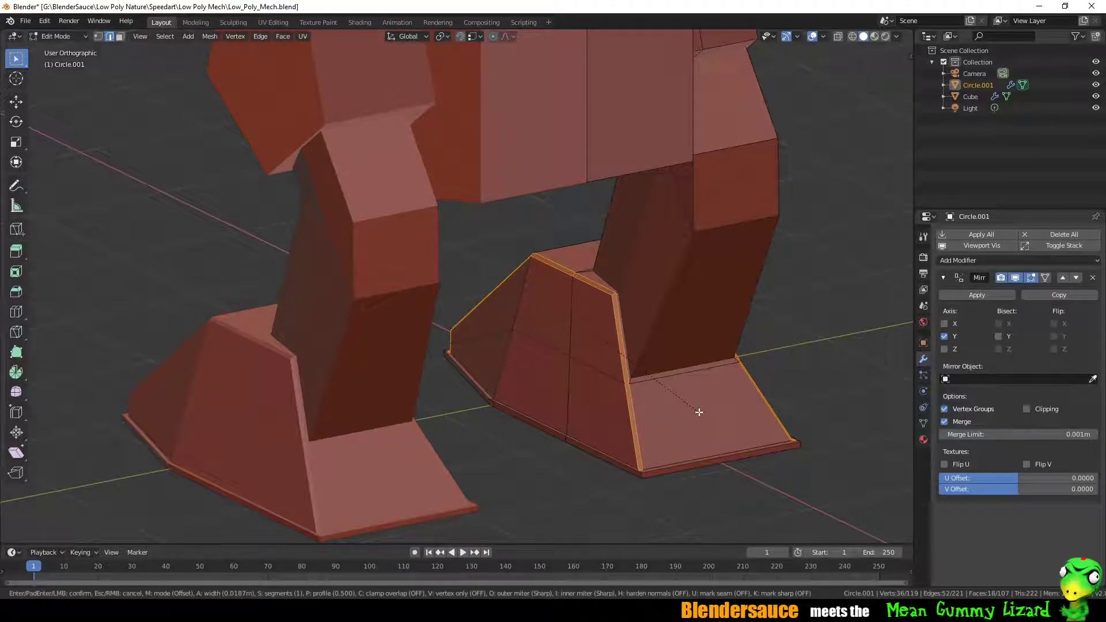
left_click(734, 402)
mouse_move(585, 323)
middle_mouse_down()
mouse_move(650, 378)
mouse_move(815, 370)
mouse_move(559, 262)
mouse_move(554, 299)
mouse_move(477, 289)
mouse_move(709, 262)
mouse_move(529, 344)
mouse_move(642, 210)
middle_mouse_up()
key("Tab")
key("Tab")
- Select a vertical edge loop and two more leg vertices for bevelling
left_click(643, 230, "alt+shift")
mouse_move(749, 175)
middle_mouse_down()
mouse_move(765, 227)
mouse_move(616, 254)
mouse_move(667, 336)
middle_mouse_up()
left_click(615, 254, "alt+shift")
key("ctrl+b")
- Bevel the selected leg edges and the hip-joint edge loop
left_click(668, 340)
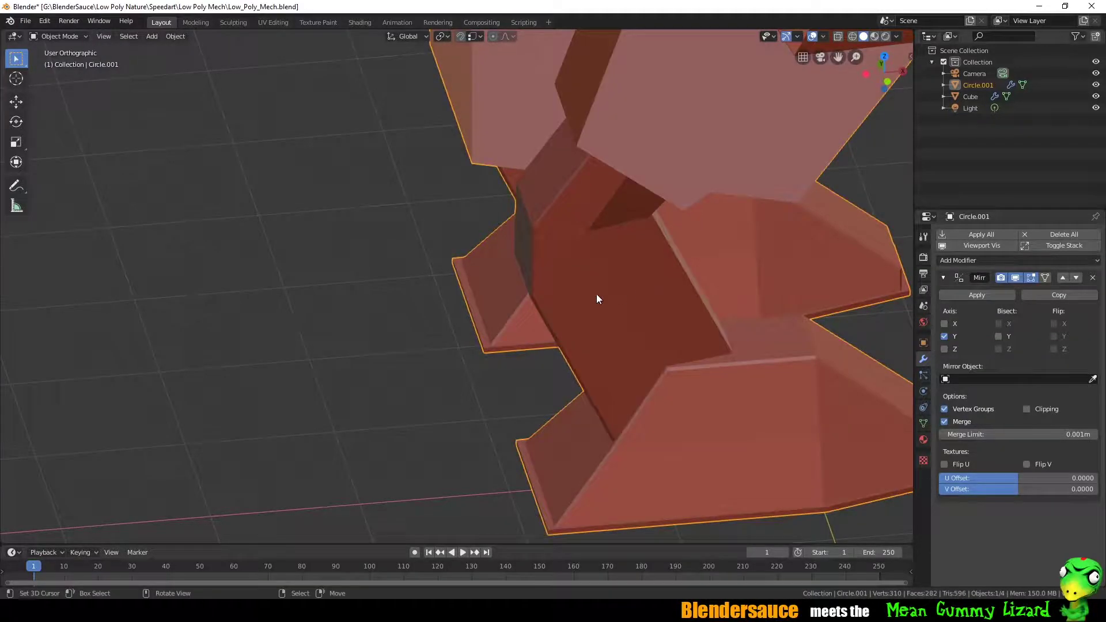
mouse_move(598, 299)
middle_mouse_down()
mouse_move(483, 251)
mouse_move(544, 236)
middle_mouse_up()
left_click(544, 235)
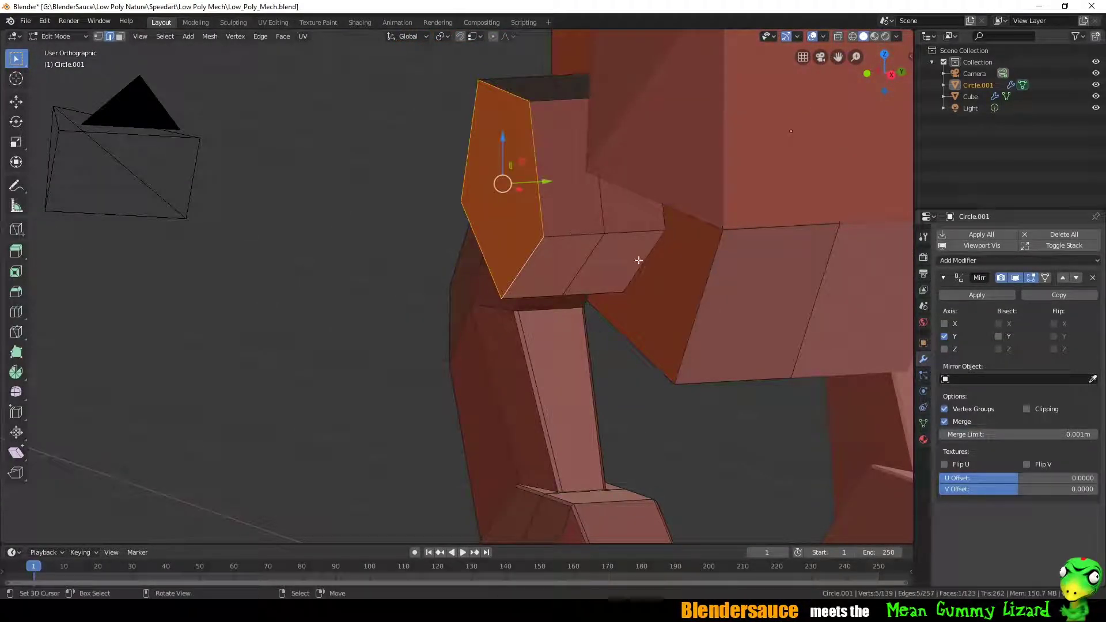
key("ctrl+b")
left_click(582, 267)
middle_click_drag(583, 266, 617, 227)
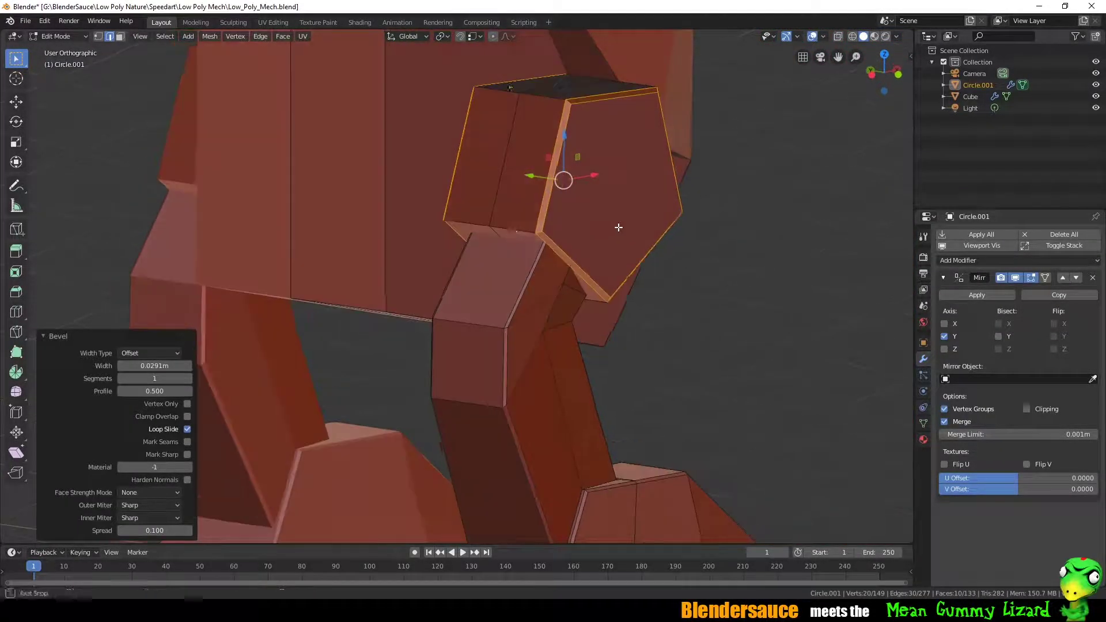
- Bevel the edge loop around the pentagonal hip face
left_click(491, 227)
left_click(506, 93, "alt")
mouse_move(506, 92)
middle_mouse_down()
mouse_move(768, 246)
mouse_move(613, 272)
mouse_move(601, 315)
mouse_move(579, 225)
mouse_move(614, 288)
mouse_move(586, 295)
mouse_move(643, 280)
mouse_move(554, 327)
mouse_move(773, 390)
mouse_move(657, 356)
middle_mouse_up()
left_click(612, 319)
key("Tab")
- Inset the pentagon face and push it along Z
key("Tab")
key("i")
left_click(641, 297)
left_click(634, 282)
key("g")
key("z")
left_click(570, 338)
key("Tab")
scroll(696, 305, "up", 3)
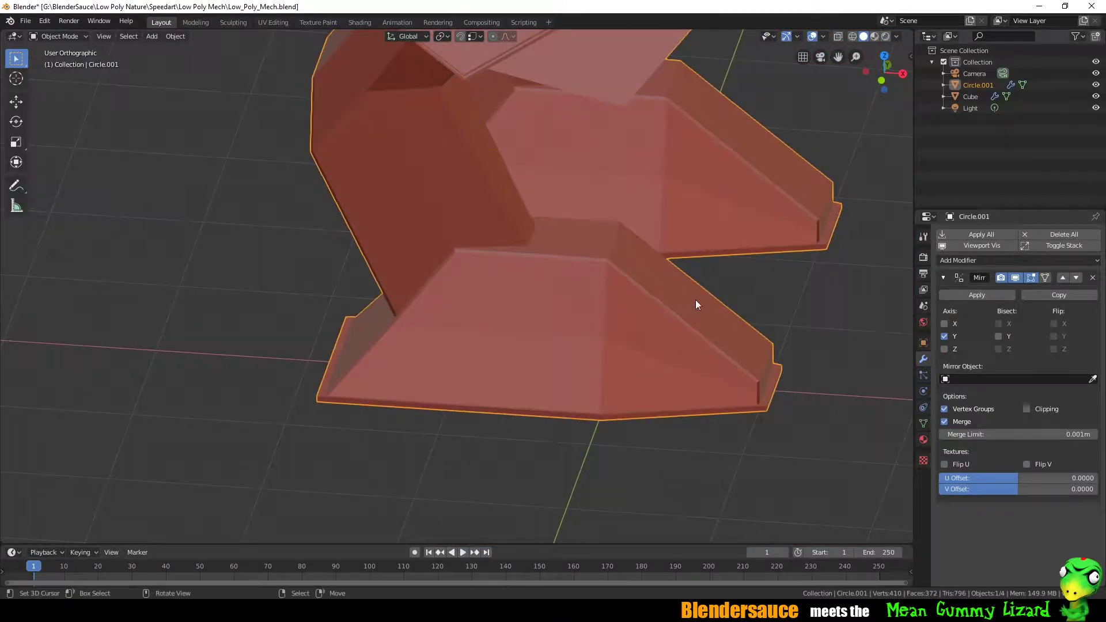
key("Tab")
- Add two loop cuts across the foot and select the strip face on top
mouse_move(696, 304)
middle_mouse_down()
mouse_move(507, 375)
mouse_move(491, 336)
middle_mouse_up()
scroll(515, 424, "up", 1)
left_click(516, 424)
right_click(529, 376)
left_click(562, 360)
key("ctrl+z")
left_click(452, 285)
- Extrude the strip face inward into a slot and shift it 0.0435 m along X
scroll(452, 284, "up", 2)
key("e")
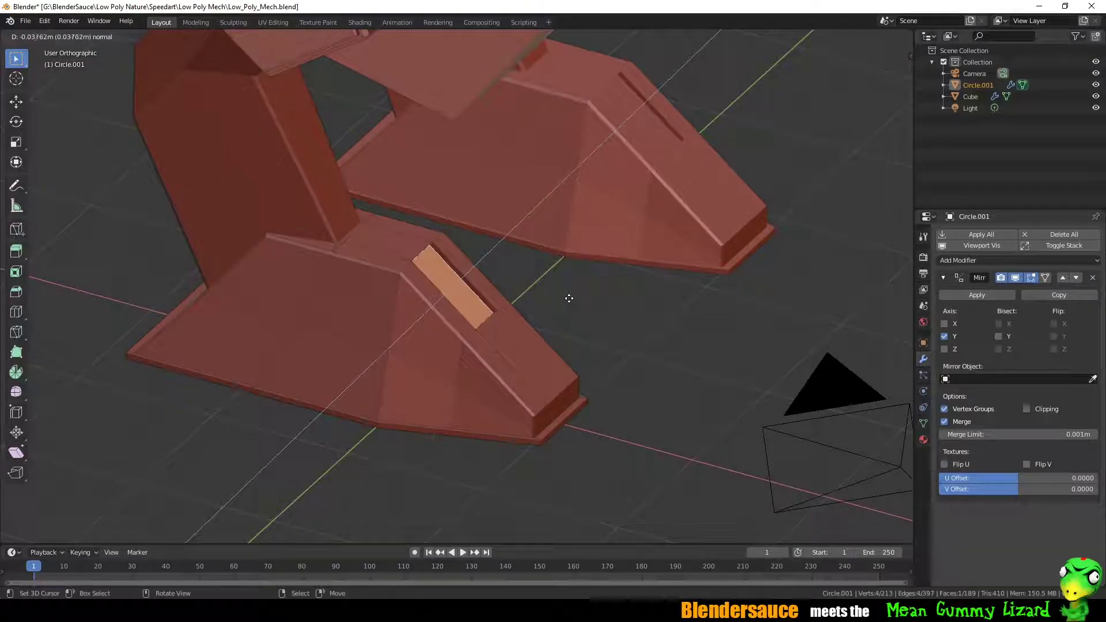
left_click(536, 300)
key("g")
key("x")
middle_click_drag(556, 280, 376, 292)
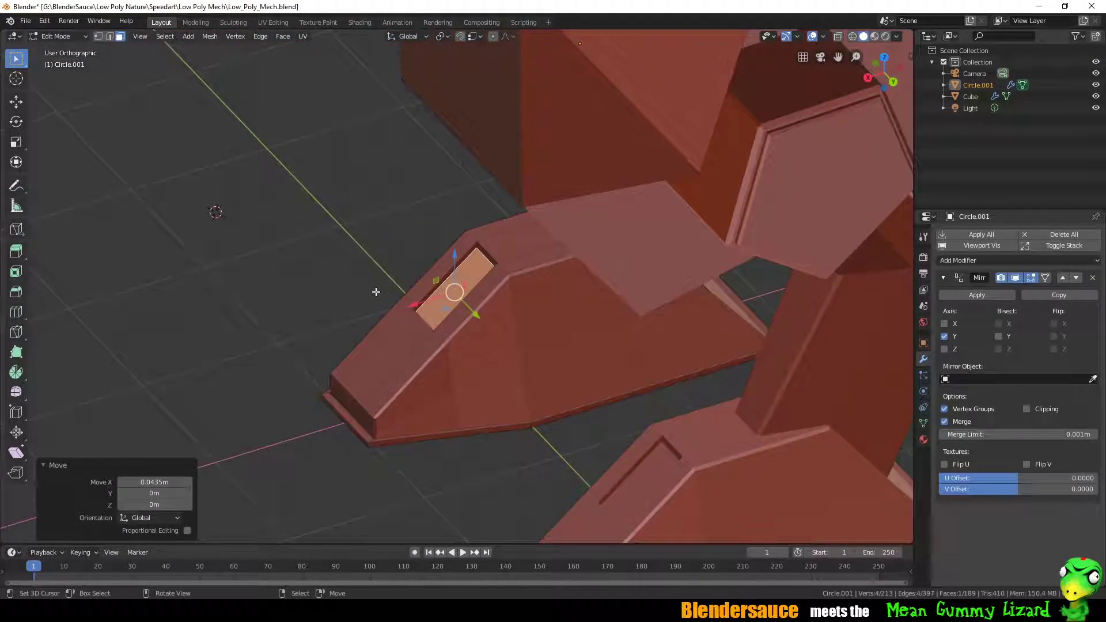
mouse_move(435, 312)
middle_mouse_down()
mouse_move(628, 296)
mouse_move(528, 265)
mouse_move(512, 243)
middle_mouse_up()
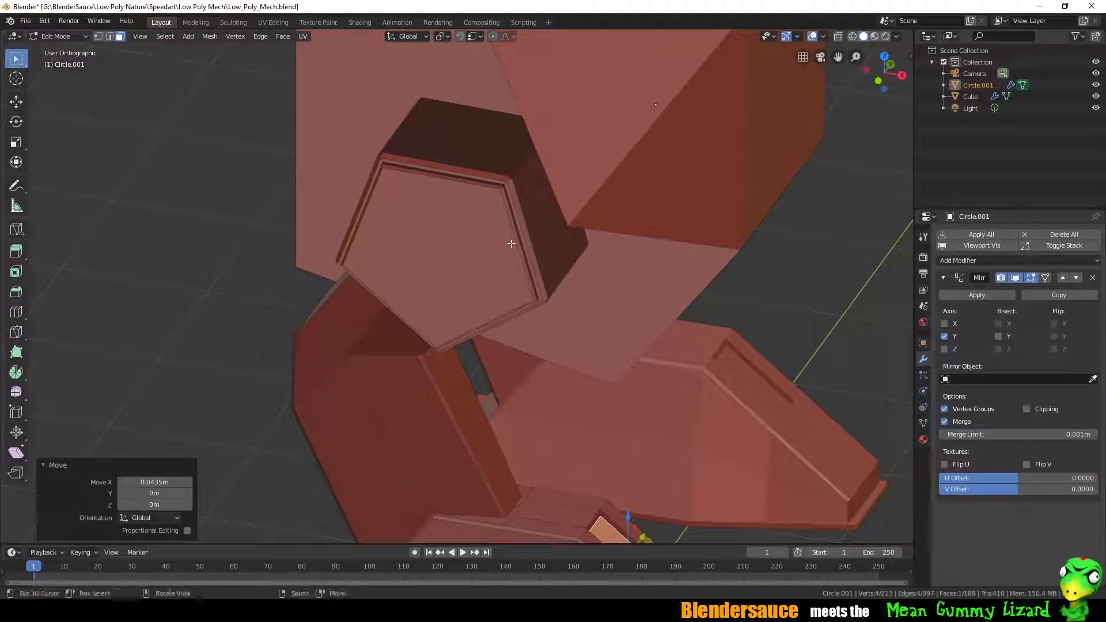
mouse_move(420, 208)
middle_mouse_down()
mouse_move(487, 353)
mouse_move(452, 346)
mouse_move(430, 356)
mouse_move(494, 354)
middle_mouse_up()
key("Tab")
- Add a circle mesh, delete it, and reselect the Circle.001 mech mesh
key("shift+a")
left_click(801, 106)
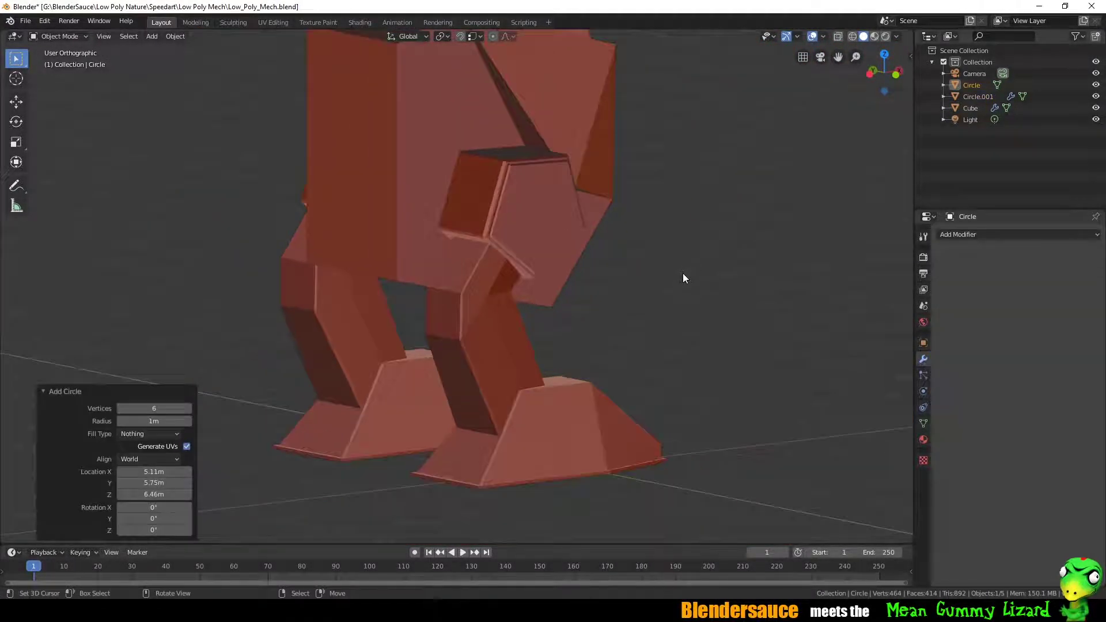
scroll(323, 248, "down", 5)
key("x")
left_click(668, 413)
left_click(623, 295)
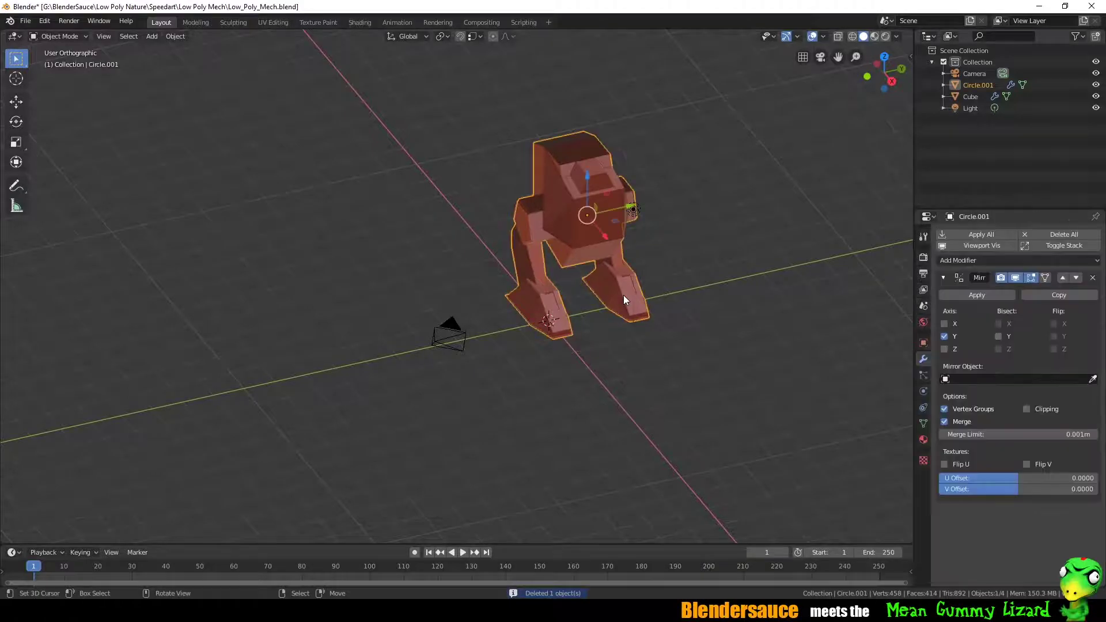
mouse_move(623, 295)
middle_mouse_down()
mouse_move(502, 211)
mouse_move(597, 219)
mouse_move(605, 232)
middle_mouse_up()
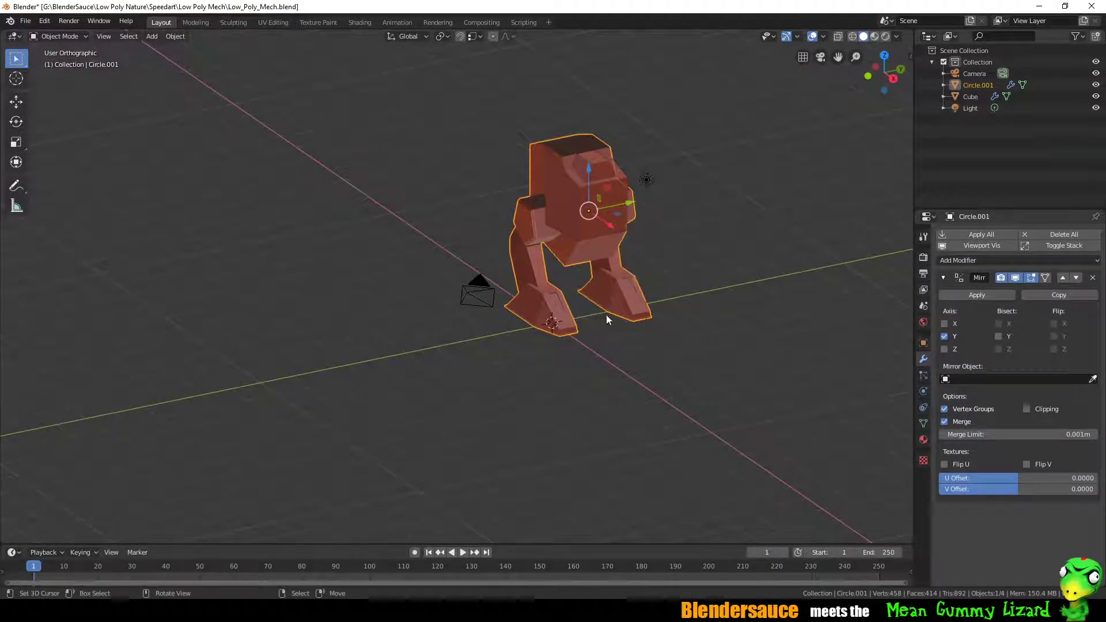
- Add a circle mesh at the front of the mech, rotated 90° about X
middle_click_drag(606, 320, 558, 333)
key("shift+a")
left_click(605, 70)
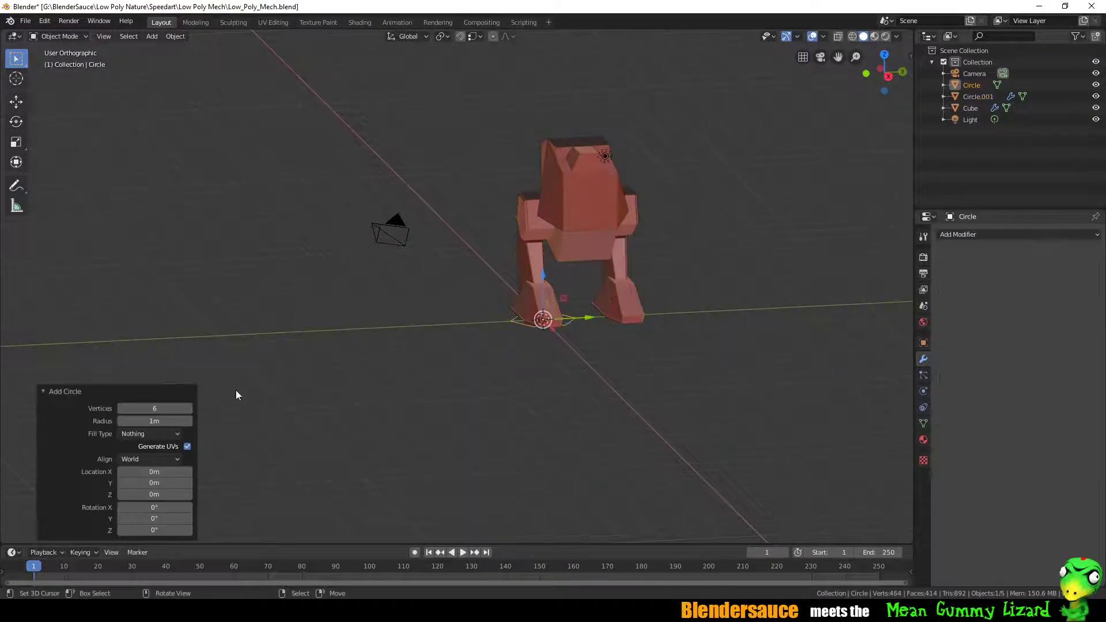
type("rx90")
key("Return")
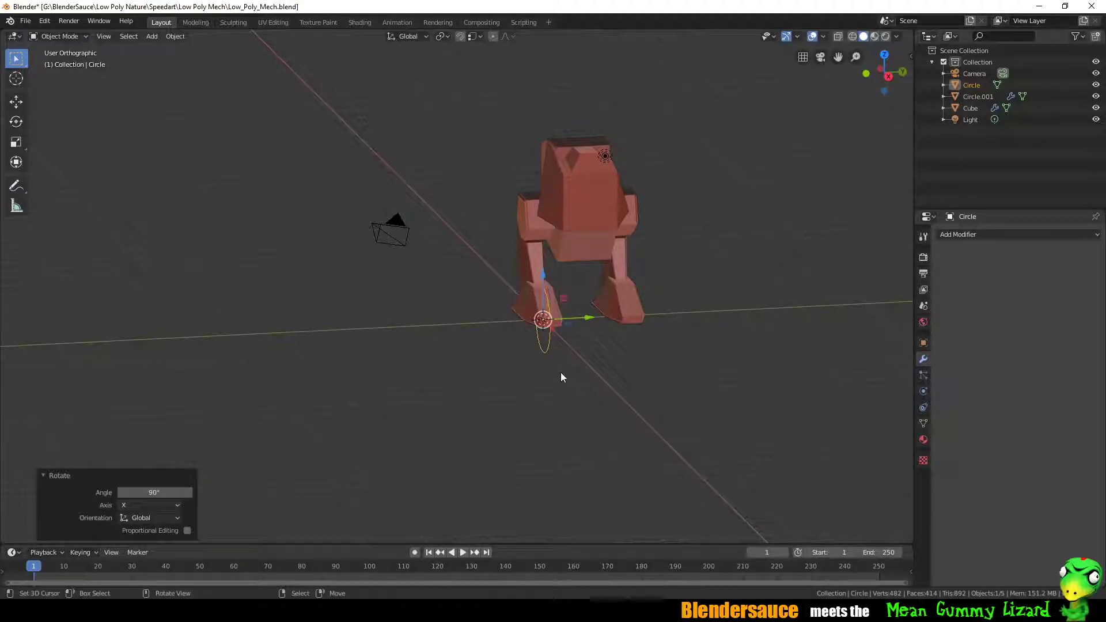
key("KP_1")
scroll(655, 345, "up", 3)
scroll(713, 274, "down", 3)
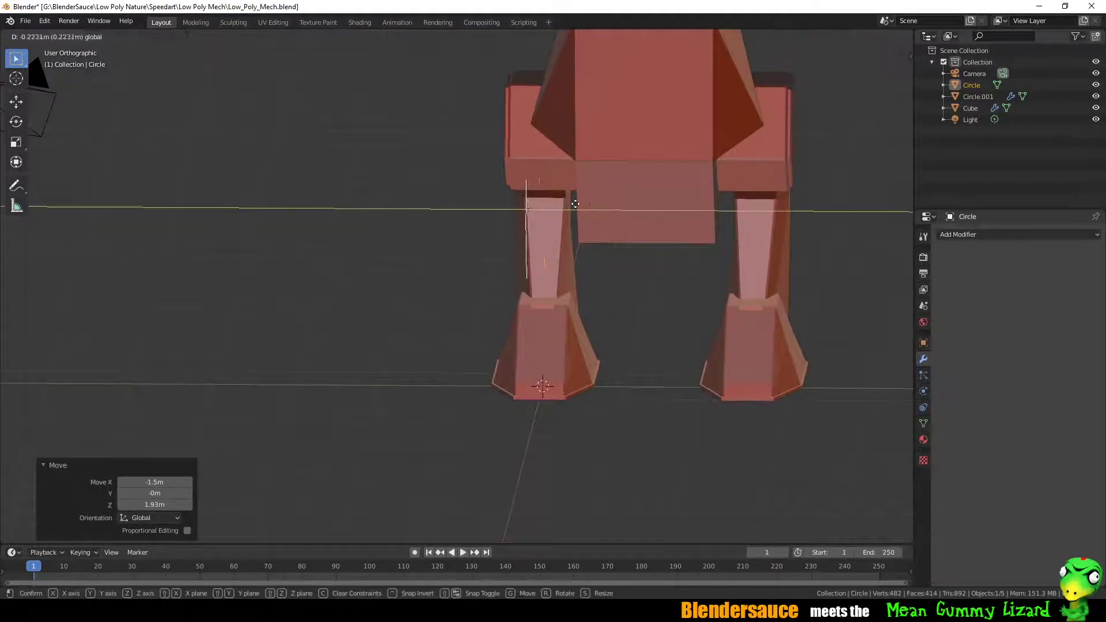
- Shrink the circle to leg-joint size and position it against the front leg
middle_click_drag(536, 346, 585, 289)
key("s")
left_click(519, 219)
mouse_move(519, 219)
middle_mouse_down()
mouse_move(551, 195)
mouse_move(540, 241)
middle_mouse_up()
left_click(539, 202)
left_click(466, 206)
scroll(625, 360, "up", 3)
mouse_move(625, 361)
middle_mouse_down()
mouse_move(435, 355)
mouse_move(582, 368)
middle_mouse_up()
- Nudge the circle into its final spot on the leg joint
key("Tab")
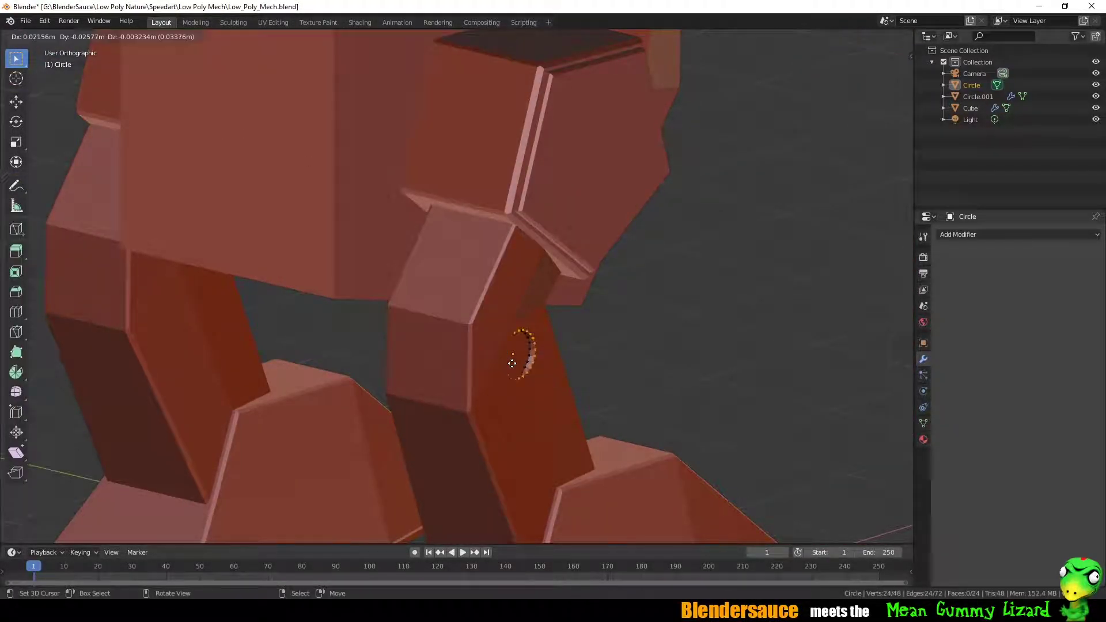
left_click(515, 364)
mouse_move(515, 364)
middle_mouse_down()
mouse_move(588, 354)
mouse_move(617, 326)
mouse_move(544, 351)
mouse_move(554, 369)
mouse_move(530, 367)
mouse_move(530, 380)
mouse_move(517, 366)
mouse_move(559, 424)
middle_mouse_up()
key("Tab")
key("g")
left_click(530, 362)
- Extrude the circle's faces down the leg and scale the extruded ring
key("Tab")
key("3")
key("KP_1")
key("KP_1")
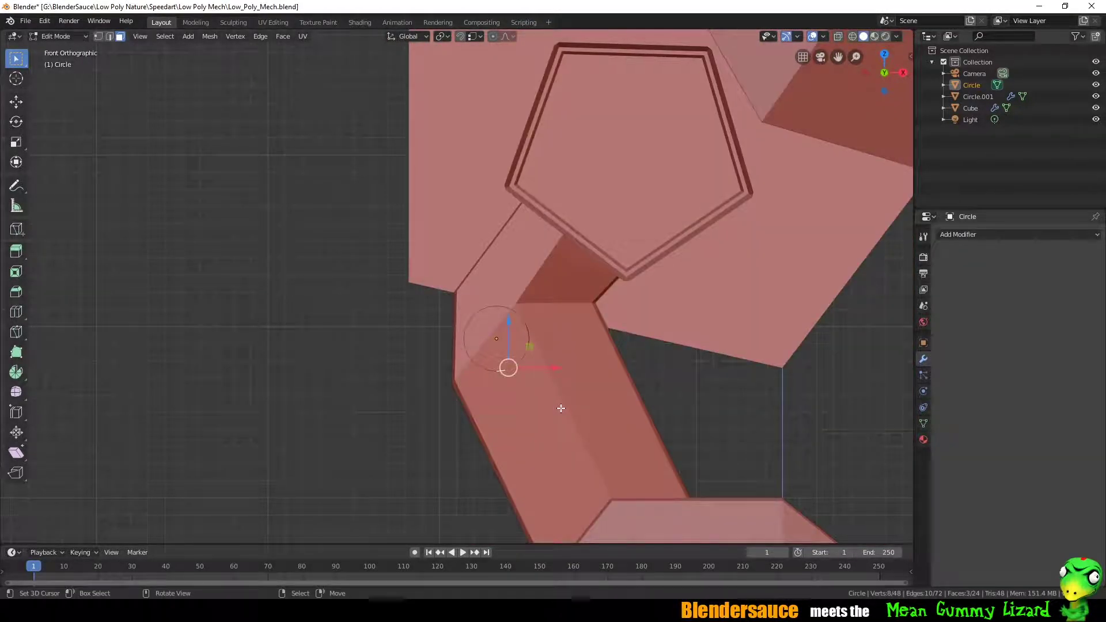
left_click(656, 71)
mouse_move(656, 70)
middle_mouse_down()
mouse_move(549, 353)
mouse_move(610, 507)
middle_mouse_up()
middle_click_drag(557, 414, 746, 383)
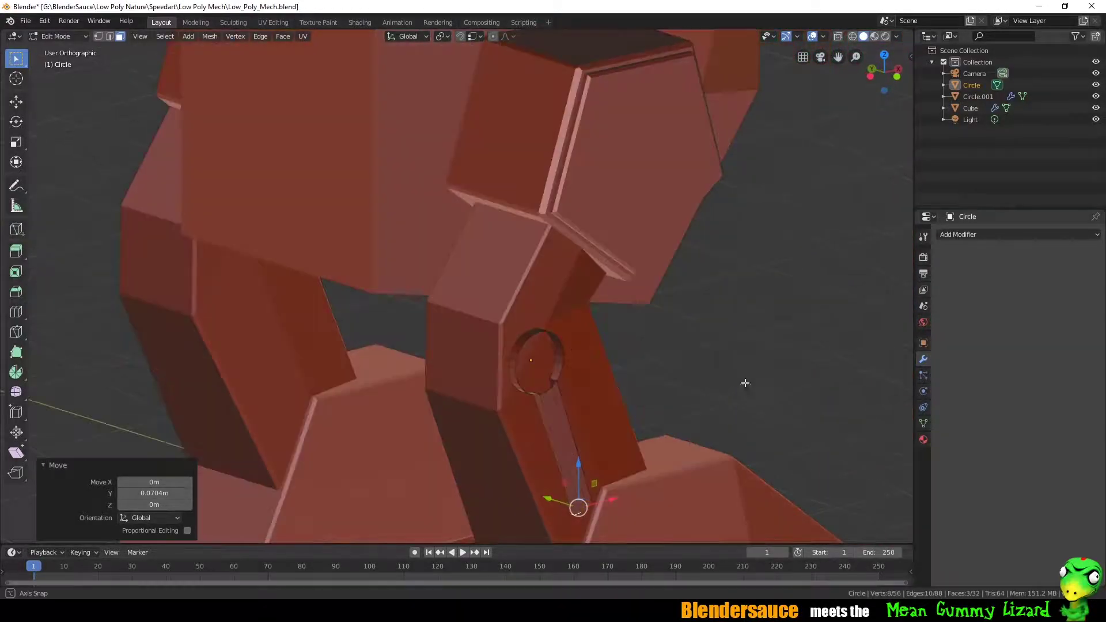
mouse_move(642, 340)
middle_mouse_down()
mouse_move(725, 329)
mouse_move(680, 317)
middle_mouse_up()
left_click(720, 331)
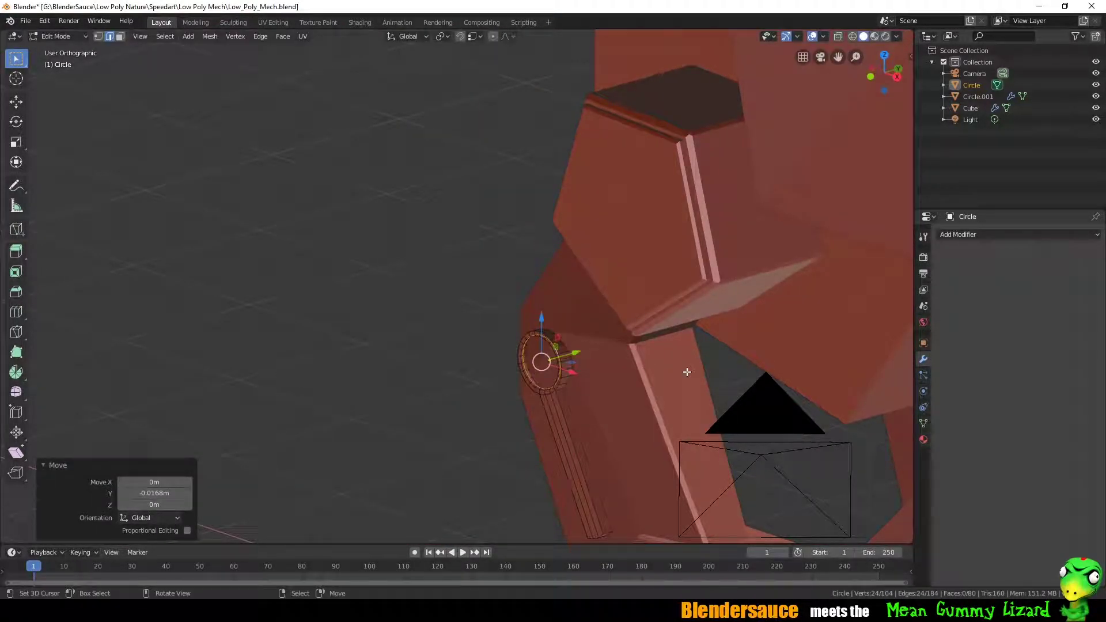
left_click(655, 369)
middle_click_drag(656, 370, 658, 298)
key("Tab")
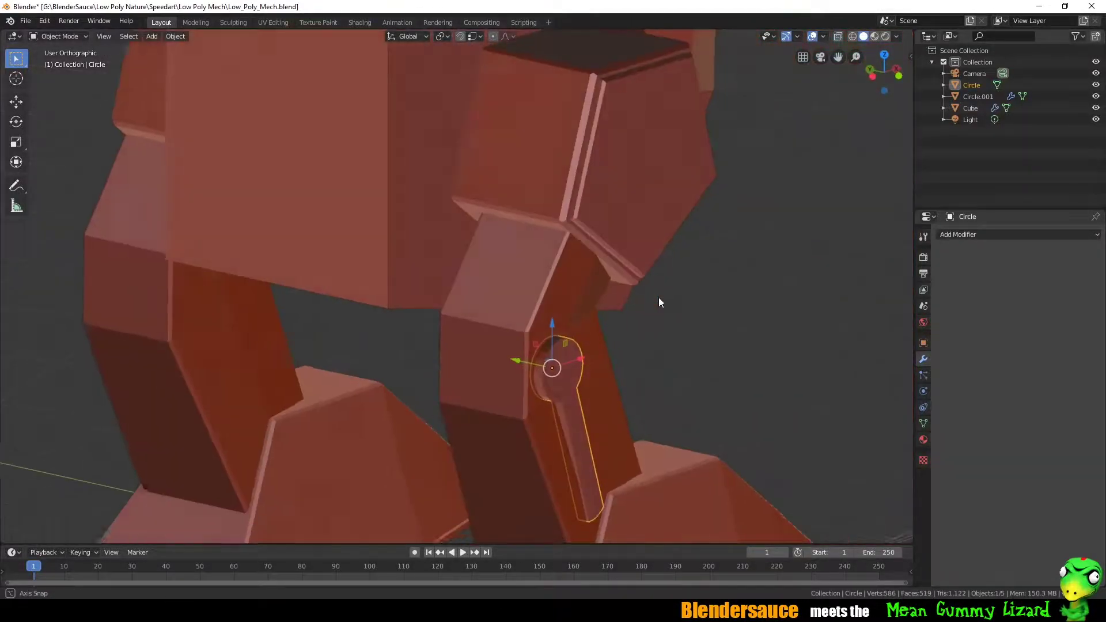
- Add an Edge Split modifier to the circle and shade it smooth
left_click(979, 235)
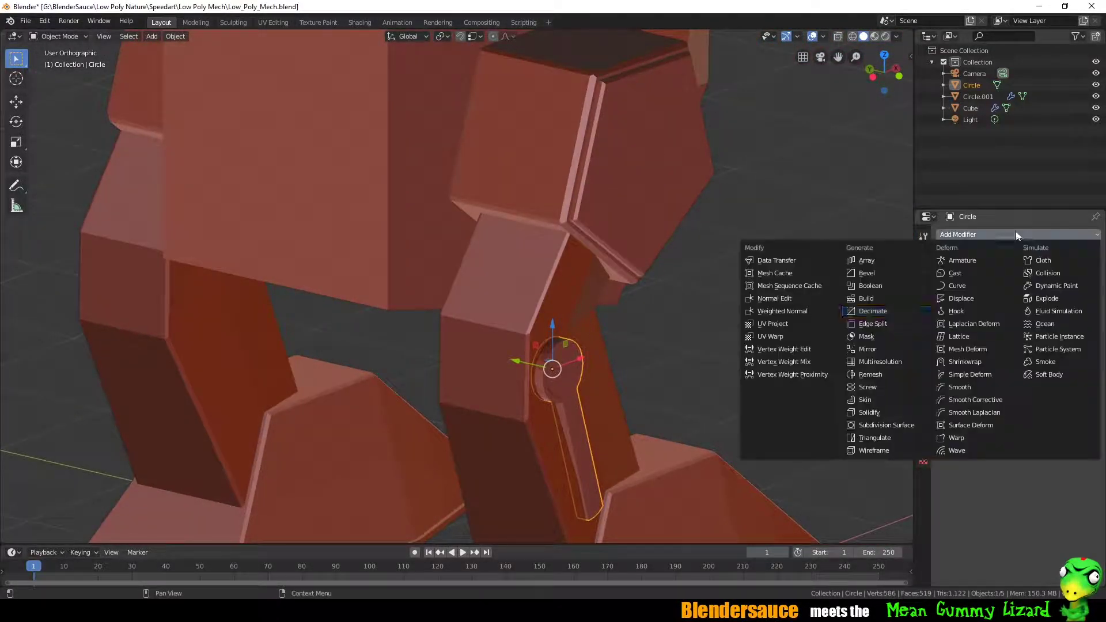
left_click(876, 330)
left_click(175, 36)
left_click(223, 266)
- Extrude the bolt's face outward along Y, then reapply Edge Split and smooth shading
key("Tab")
mouse_move(576, 196)
middle_mouse_down()
mouse_move(628, 438)
mouse_move(742, 375)
mouse_move(722, 433)
middle_mouse_up()
left_click(706, 440)
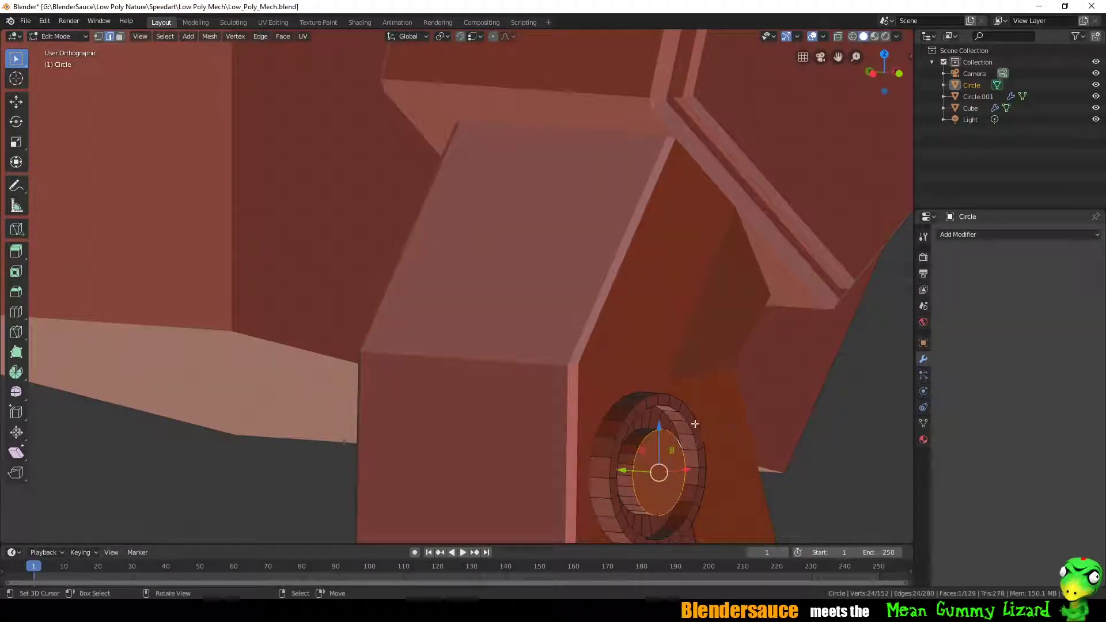
key("Tab")
left_click(979, 235)
left_click(874, 324)
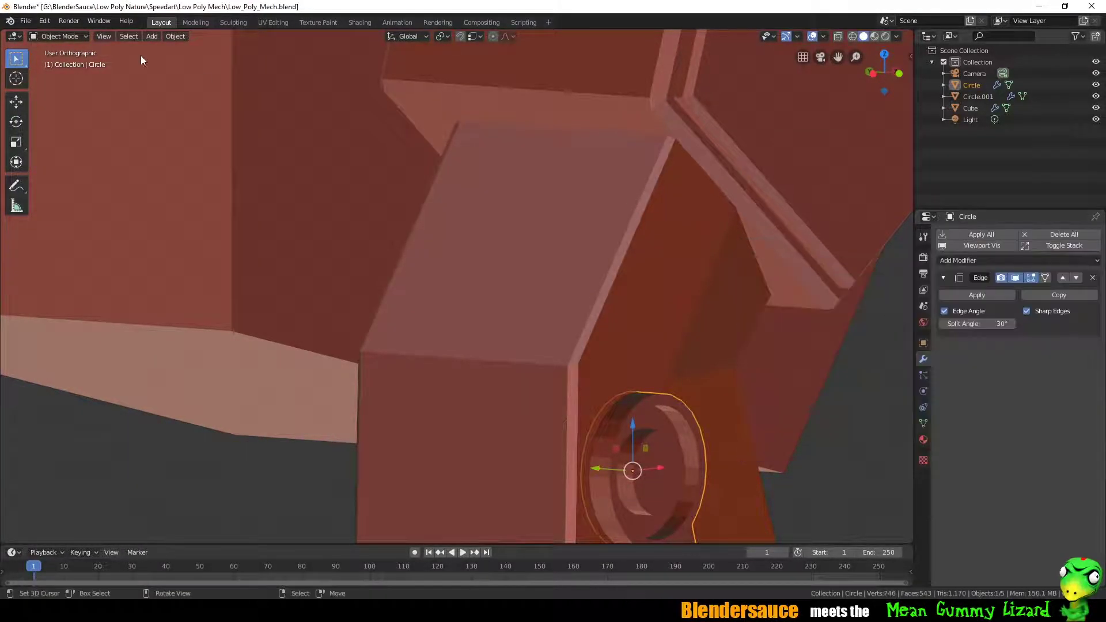
left_click(175, 36)
left_click(201, 194)
mouse_move(605, 300)
middle_mouse_down()
mouse_move(654, 322)
mouse_move(519, 334)
mouse_move(572, 343)
mouse_move(557, 394)
mouse_move(607, 352)
mouse_move(486, 184)
mouse_move(603, 225)
mouse_move(534, 240)
mouse_move(495, 173)
middle_mouse_up()
scroll(654, 317, "down", 5)
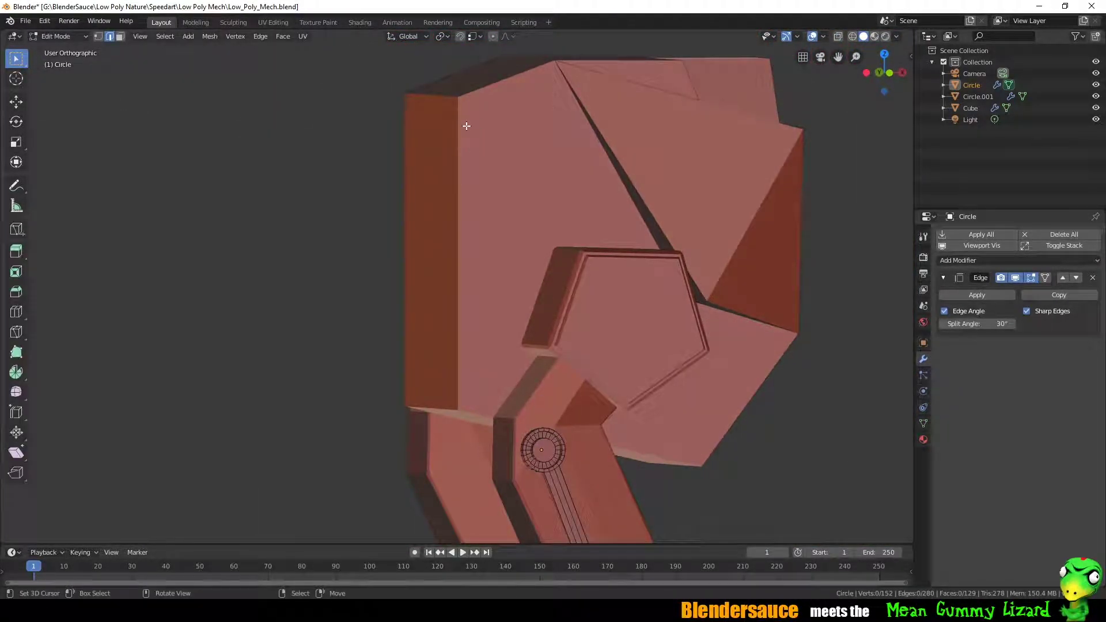
- Check the pentagon piece Circle.001 in edit mode and return to object mode
key("alt+q")
mouse_move(477, 92)
middle_mouse_down()
mouse_move(543, 111)
mouse_move(519, 148)
mouse_move(462, 178)
mouse_move(446, 206)
mouse_move(525, 217)
mouse_move(403, 196)
mouse_move(732, 175)
middle_mouse_up()
left_click(545, 115, "shift")
scroll(446, 206, "down", 4)
key("Tab")
scroll(424, 202, "up", 2)
scroll(395, 192, "up", 3)
- Add two loop cuts across the Cube's head top, extrude and lower them along Z
left_click(732, 175)
left_click(732, 175)
right_click(725, 196)
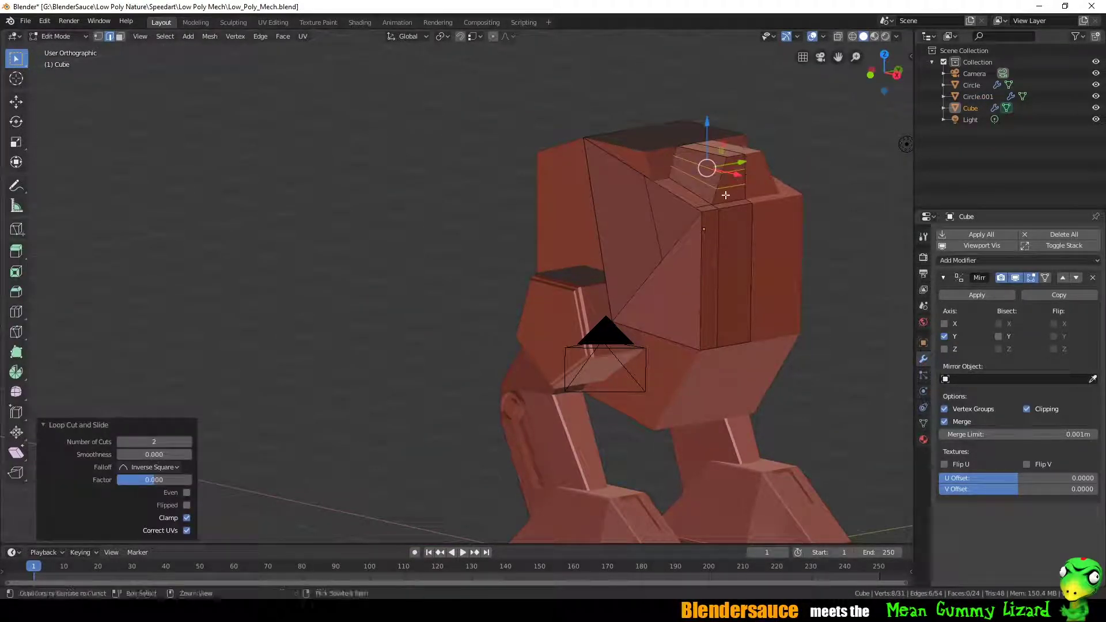
left_click(712, 203)
scroll(724, 192, "up", 2)
mouse_move(692, 198)
middle_mouse_down()
mouse_move(582, 202)
mouse_move(584, 246)
middle_mouse_up()
left_click(603, 208)
key("g")
key("z")
left_click(604, 214)
- Loop-cut the head block, extrude an edge downward and shift vertices along Y
key("ctrl+r")
left_click(570, 216)
key("Escape")
left_click(581, 213)
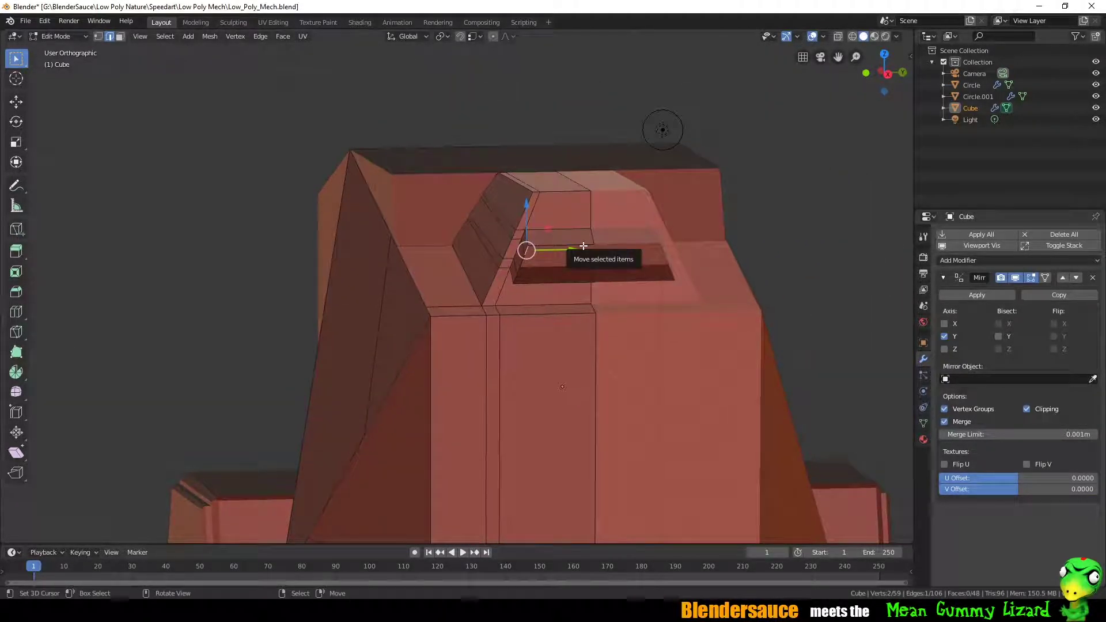
left_click(592, 245)
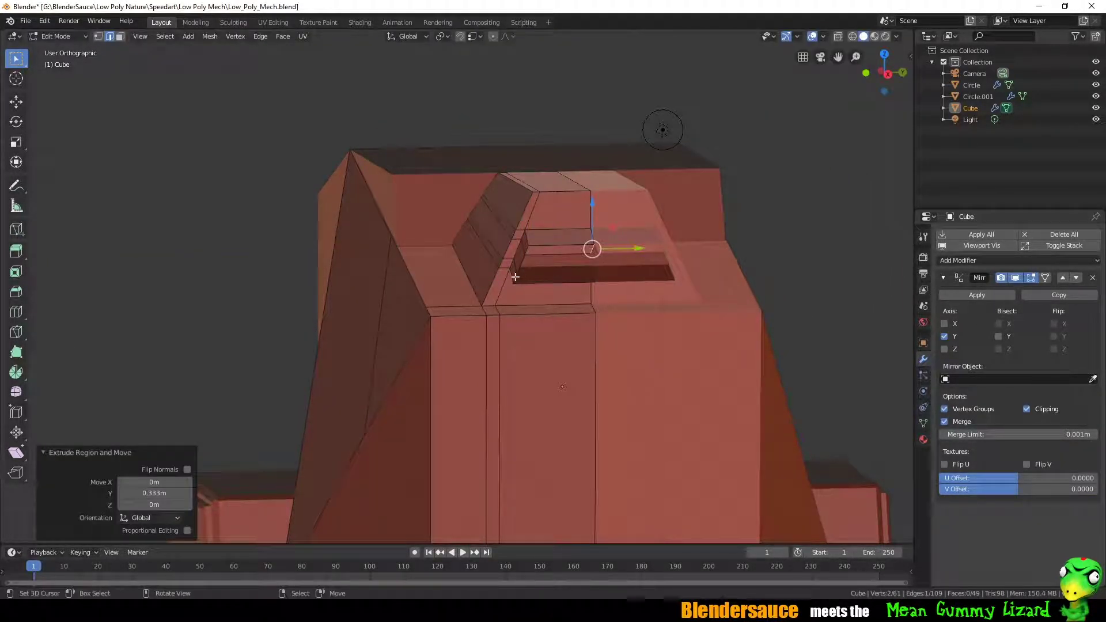
key("e")
left_click(626, 306)
key("1")
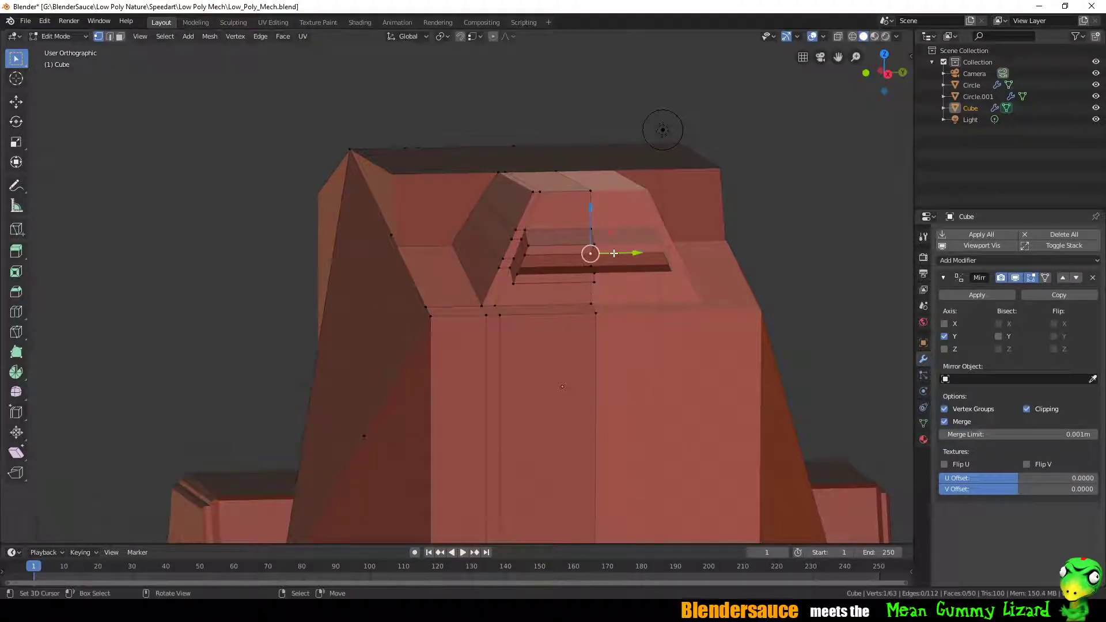
left_click_drag(614, 253, 623, 254)
middle_click_drag(622, 253, 633, 267)
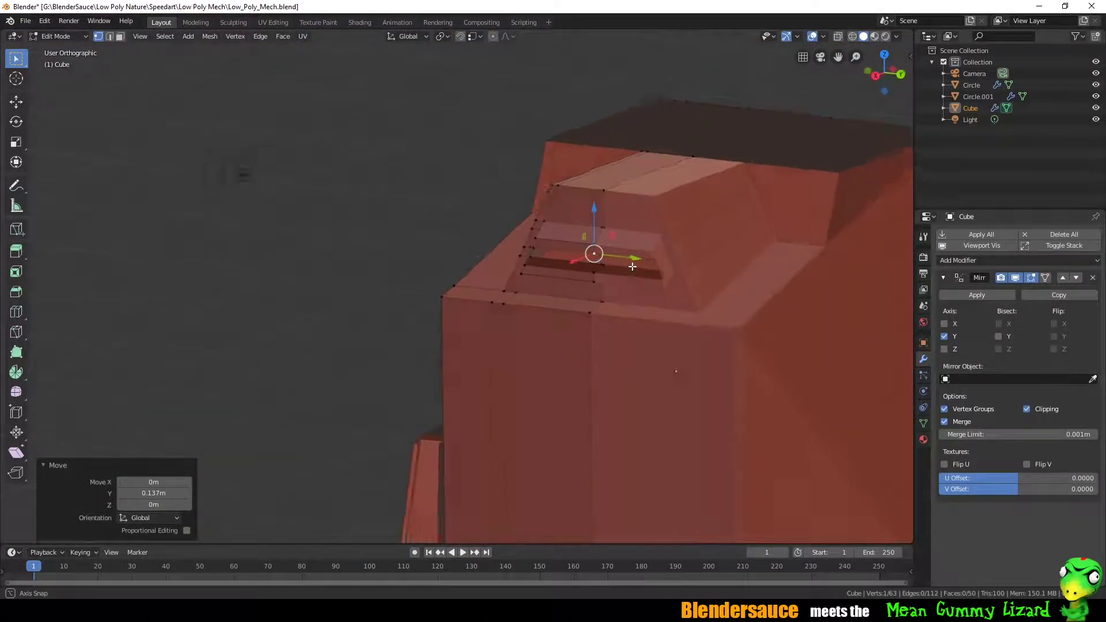
- Add another edge loop on the head block around the visor area
left_click(561, 240, "shift")
left_click(538, 240)
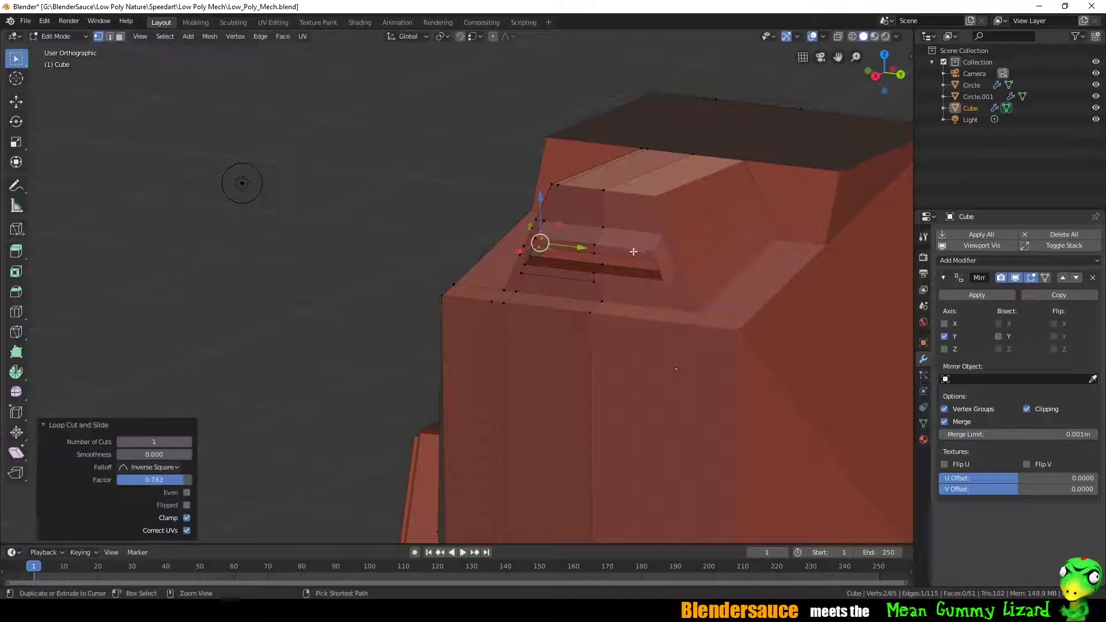
left_click(630, 254)
middle_click_drag(627, 256, 648, 231)
key("ctrl+r")
left_click(637, 236)
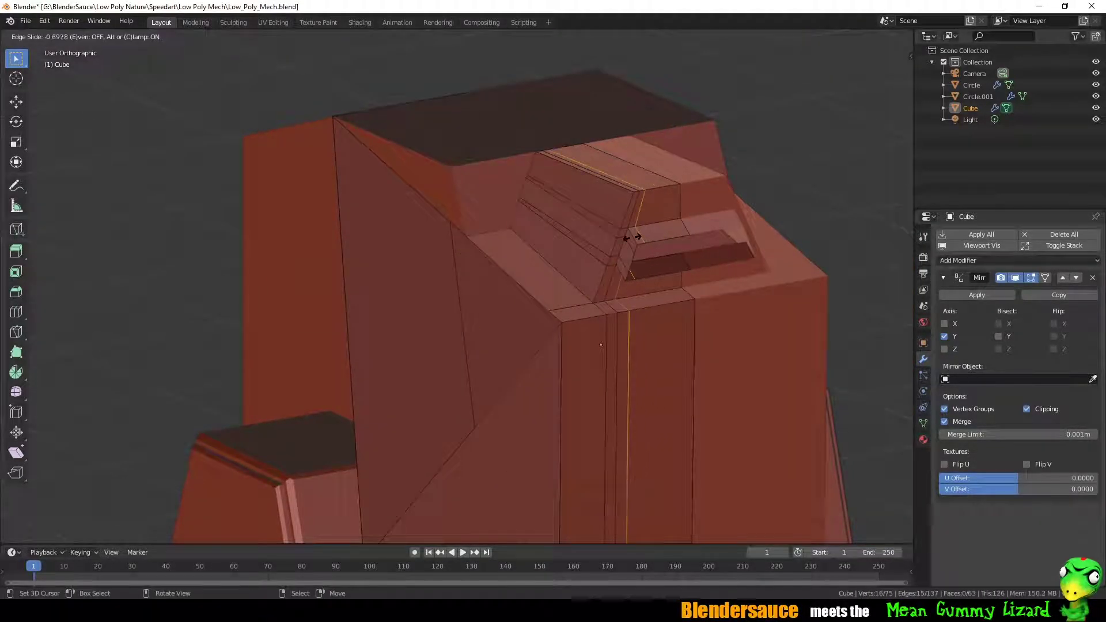
left_click(631, 238)
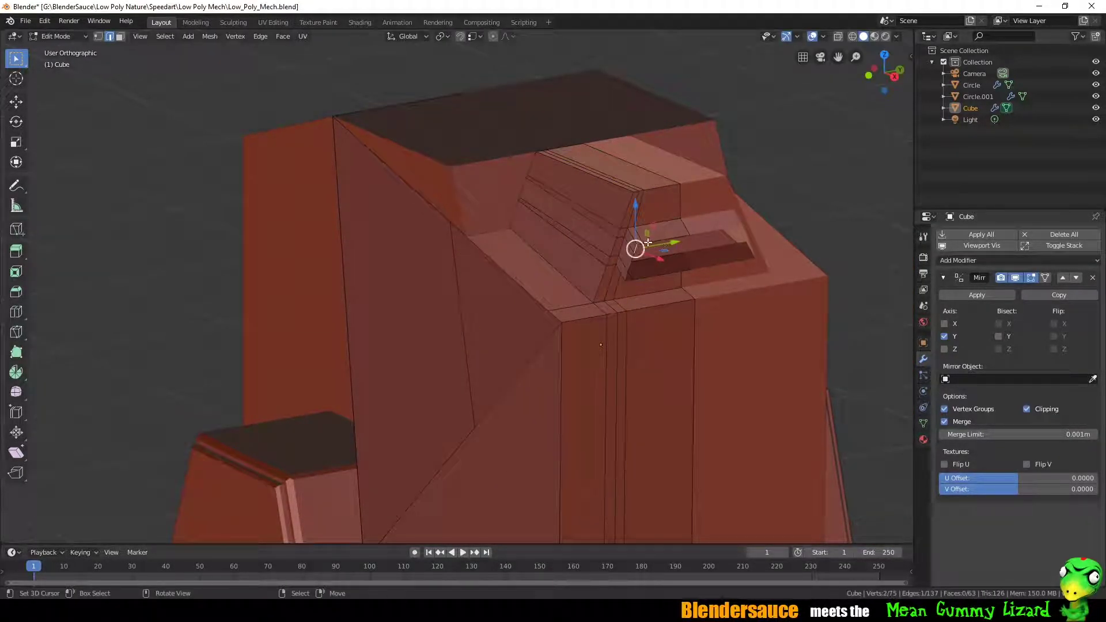
key("e")
right_click(638, 246)
key("g")
right_click(639, 284)
- Extrude the visor edges and move the opening's vertices along Y
key("e")
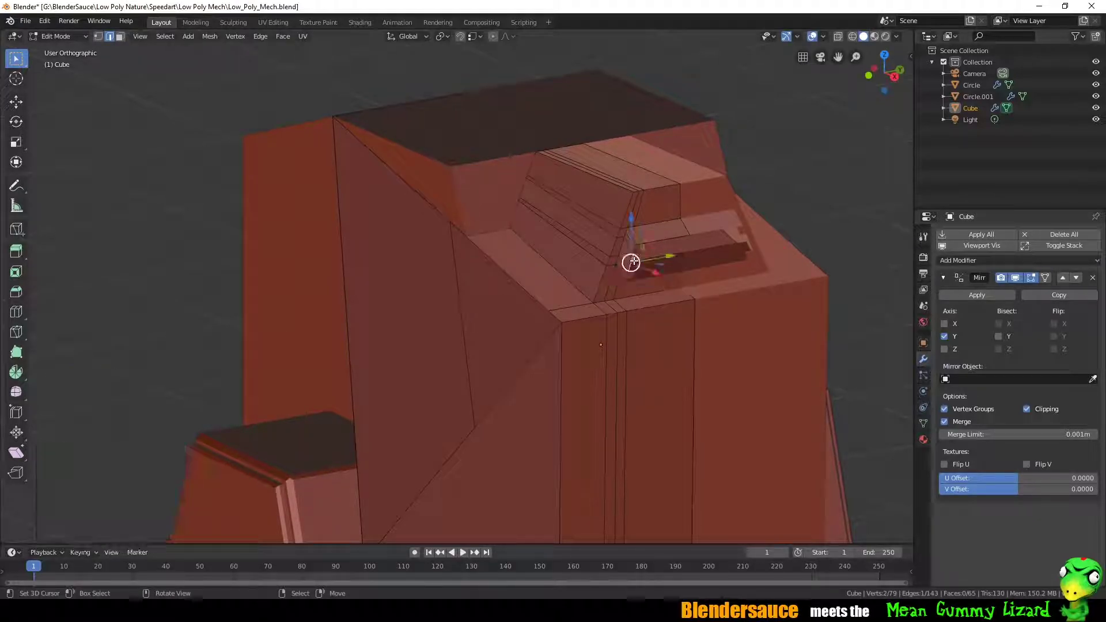
left_click(643, 279)
key("e")
left_click(692, 264)
key("e")
key("y")
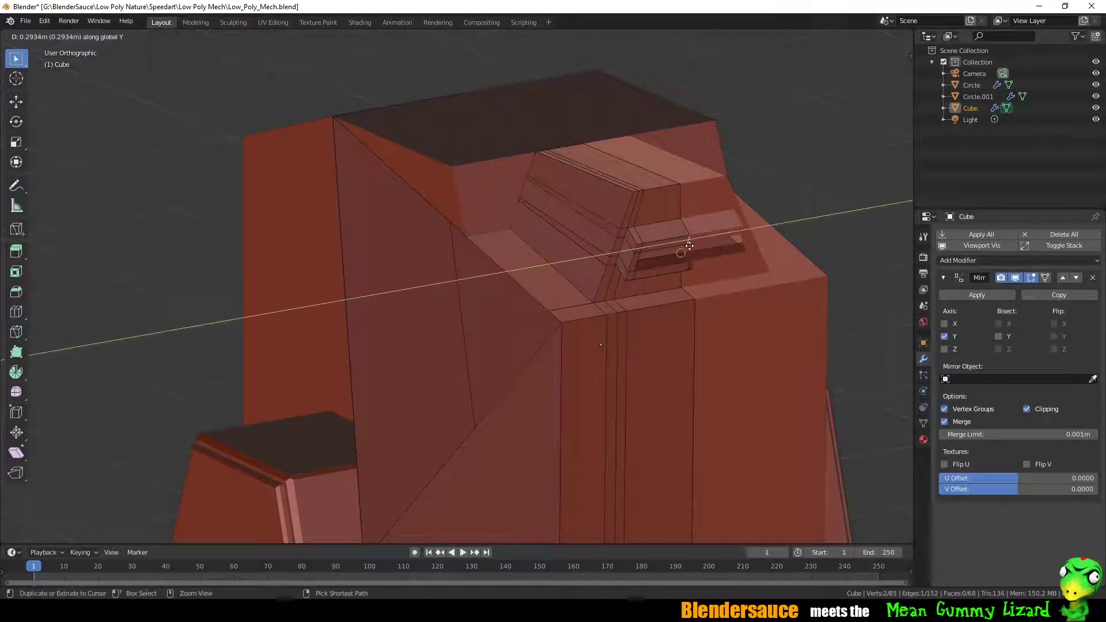
left_click(688, 241)
key("1")
left_click(703, 254)
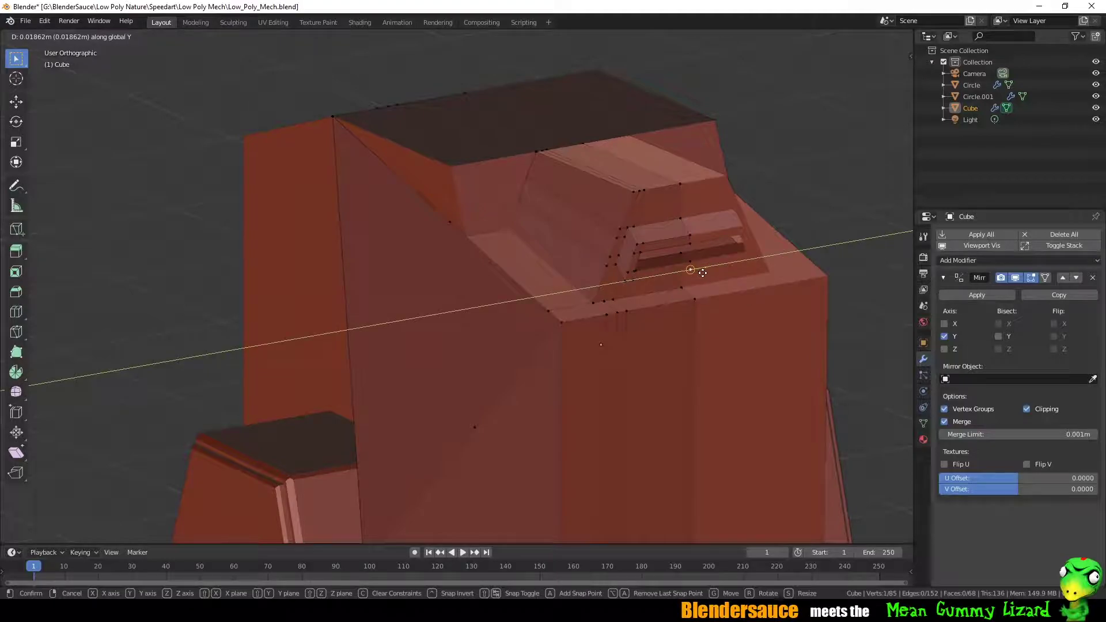
key("a")
- Select the whole mesh and run Clean Up > Merge by Distance
scroll(571, 280, "up", 4)
mouse_move(572, 281)
middle_mouse_down()
mouse_move(725, 330)
mouse_move(600, 324)
mouse_move(542, 334)
middle_mouse_up()
key("alt+a")
left_click(371, 313)
scroll(486, 296, "down", 3)
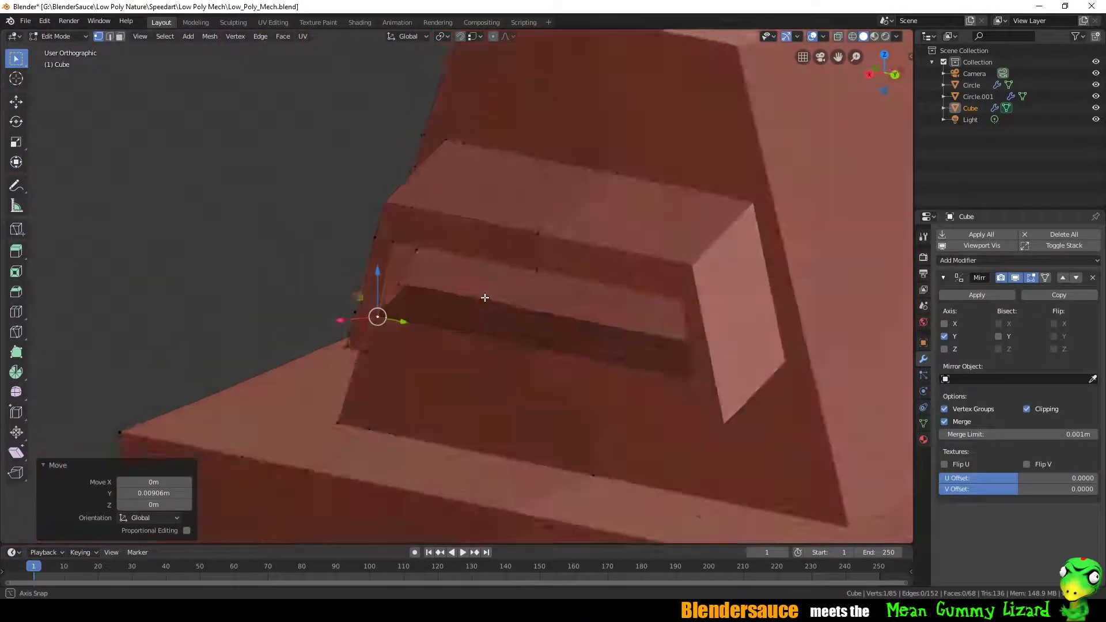
key("a")
scroll(537, 246, "up", 2)
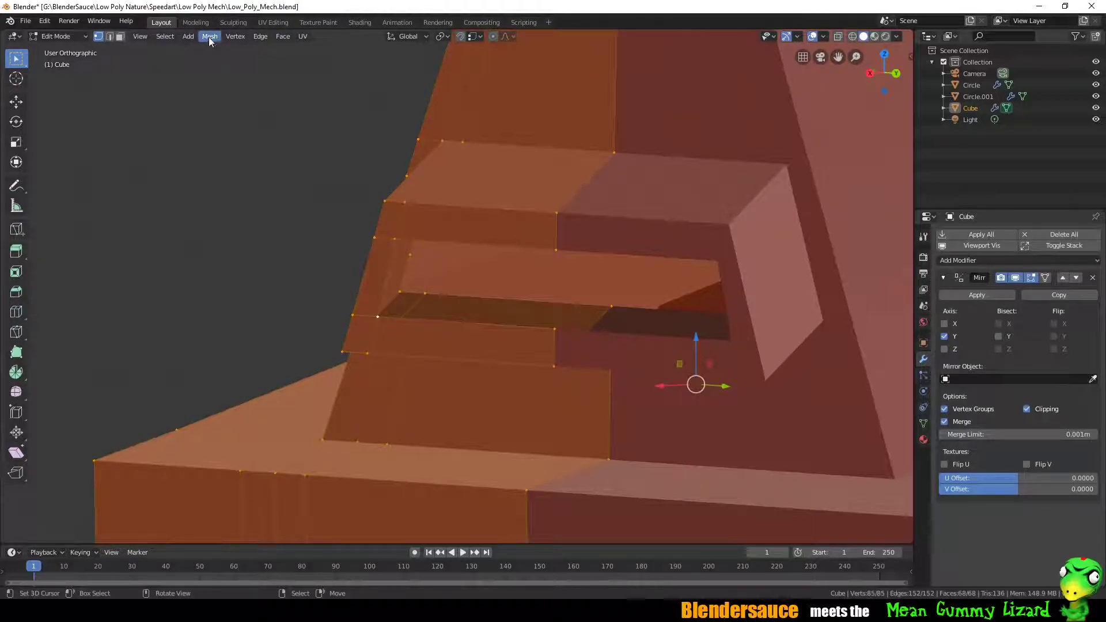
left_click(209, 39)
left_click(352, 435)
left_click(380, 317)
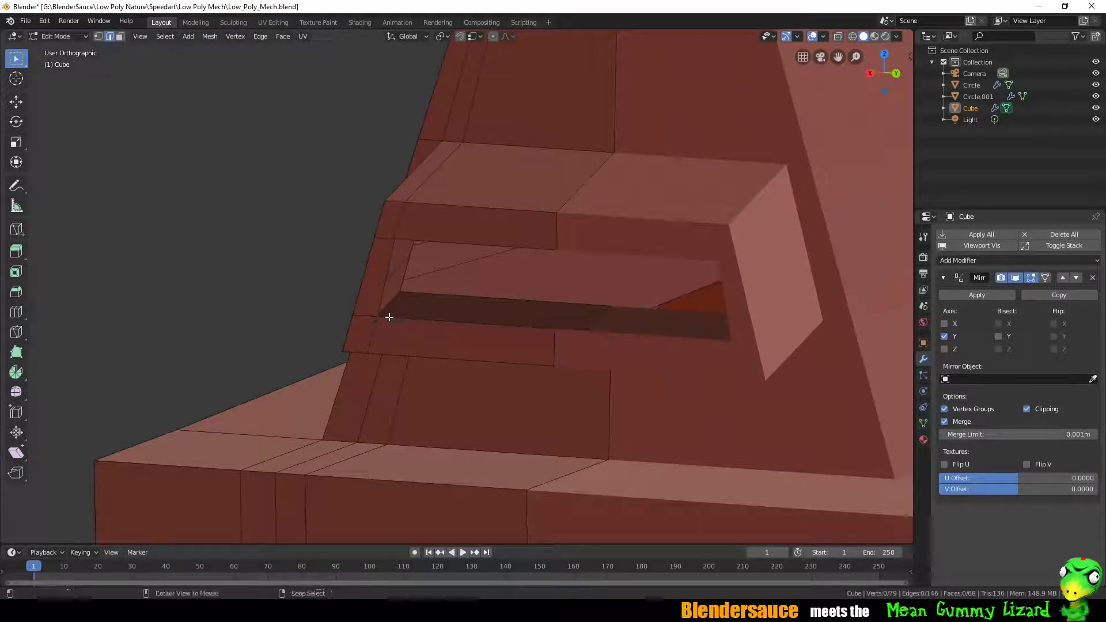
- Extrude the visor edge chain, flatten it along Z and fill the gap with a face
middle_click_drag(389, 317, 469, 282)
key("e")
left_click(563, 244)
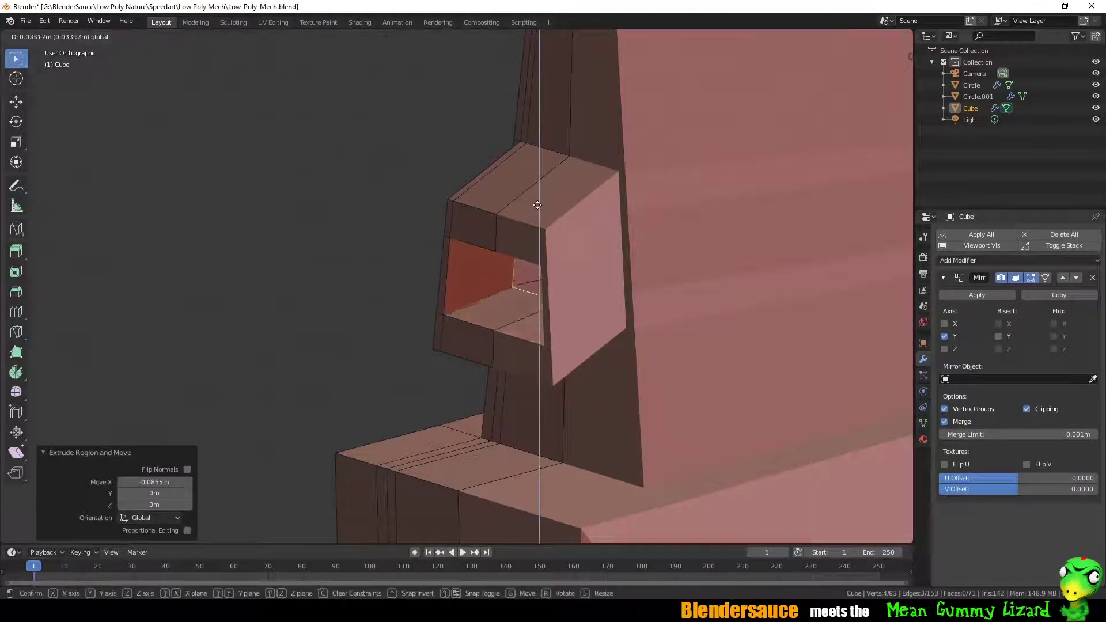
key("s")
key("z")
mouse_move(539, 248)
middle_mouse_down()
mouse_move(577, 207)
mouse_move(694, 234)
mouse_move(506, 328)
mouse_move(444, 338)
middle_mouse_up()
scroll(576, 202, "up", 3)
key("f")
- Inspect a face on Circle.001 from the front view, then return to object mode
key("Tab")
left_click(426, 356)
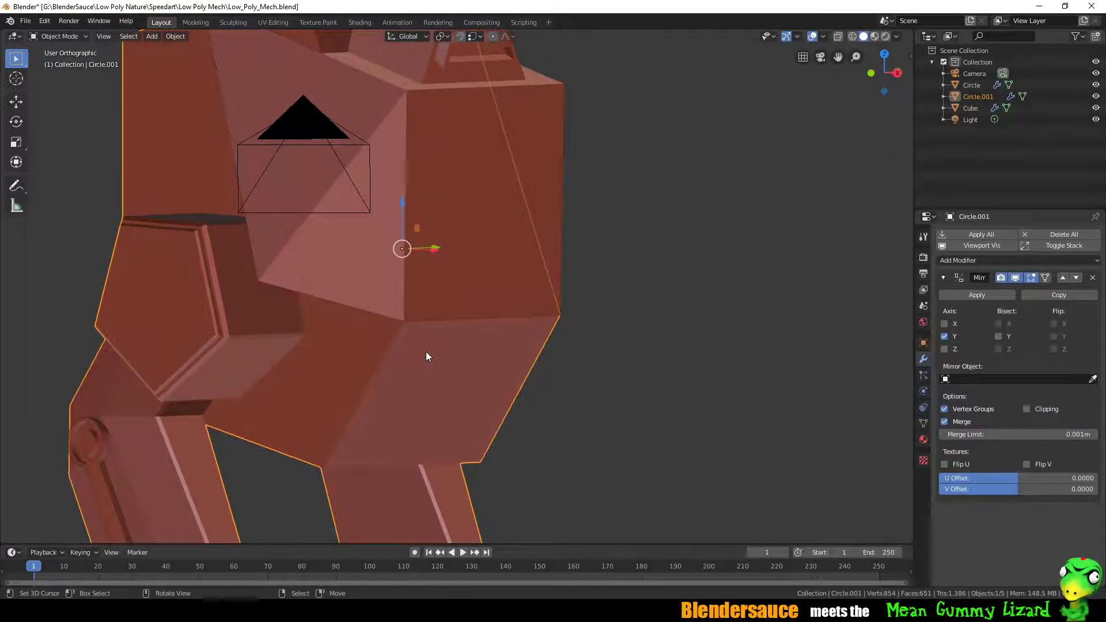
key("Tab")
left_click(430, 369)
key("KP_1")
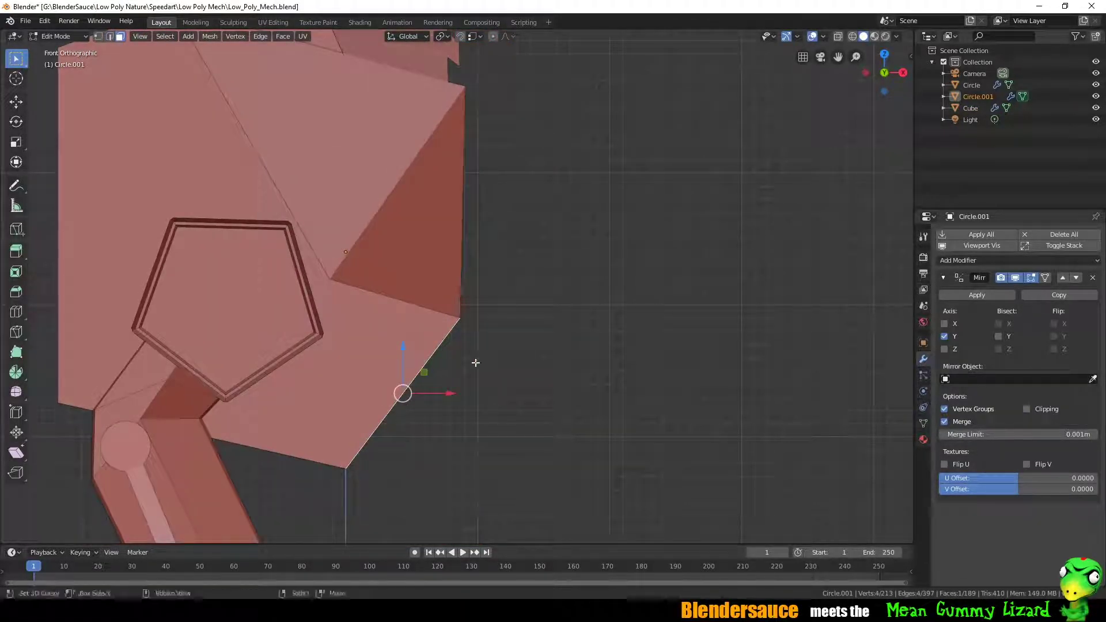
mouse_move(475, 362)
middle_mouse_down()
mouse_move(396, 348)
mouse_move(551, 255)
mouse_move(514, 237)
mouse_move(580, 186)
middle_mouse_up()
scroll(546, 260, "down", 3)
key("Tab")
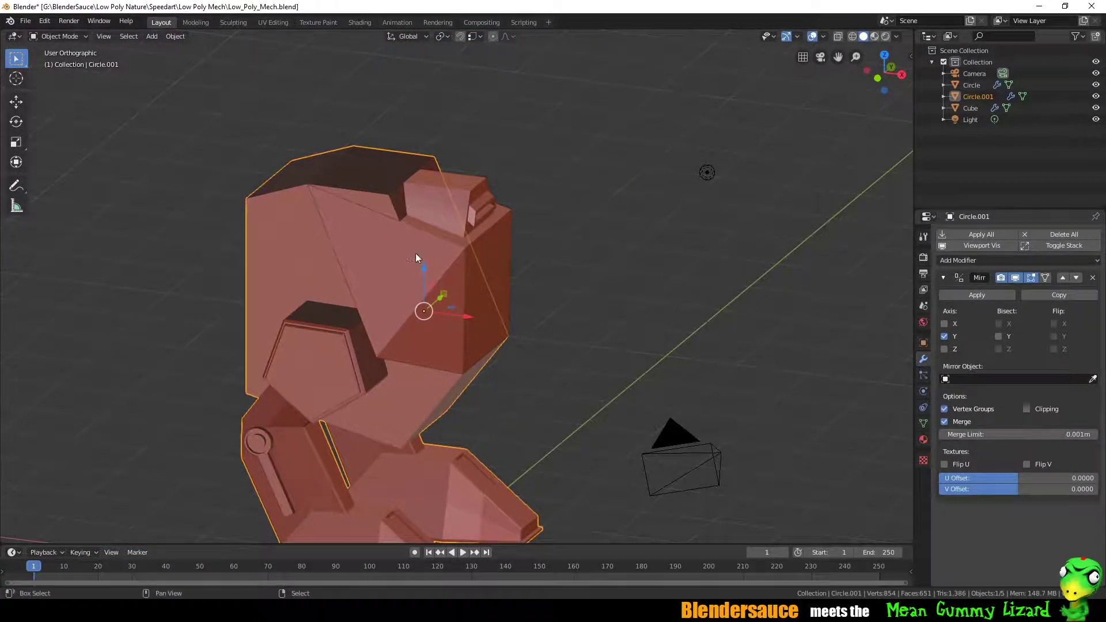
- Add a new 24-vertex, 1 m circle (Circle.002) at the origin
key("shift+a")
left_click(482, 274)
scroll(538, 278, "down", 3)
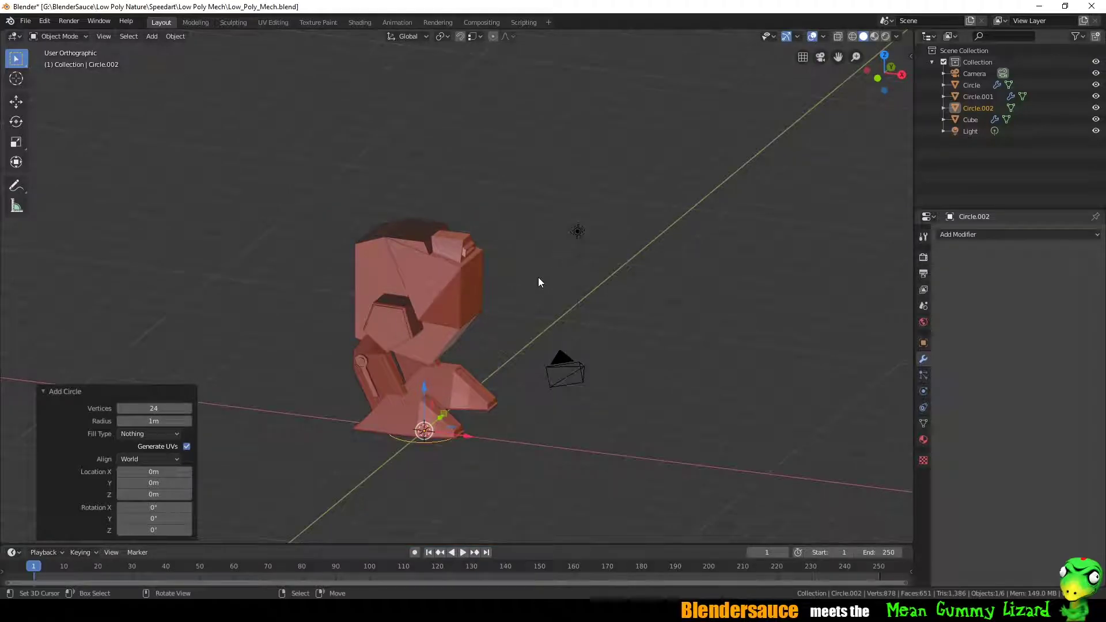
- Rotate the circle 90° about Y and scale it down to 0.135
type("ry90")
key("Return")
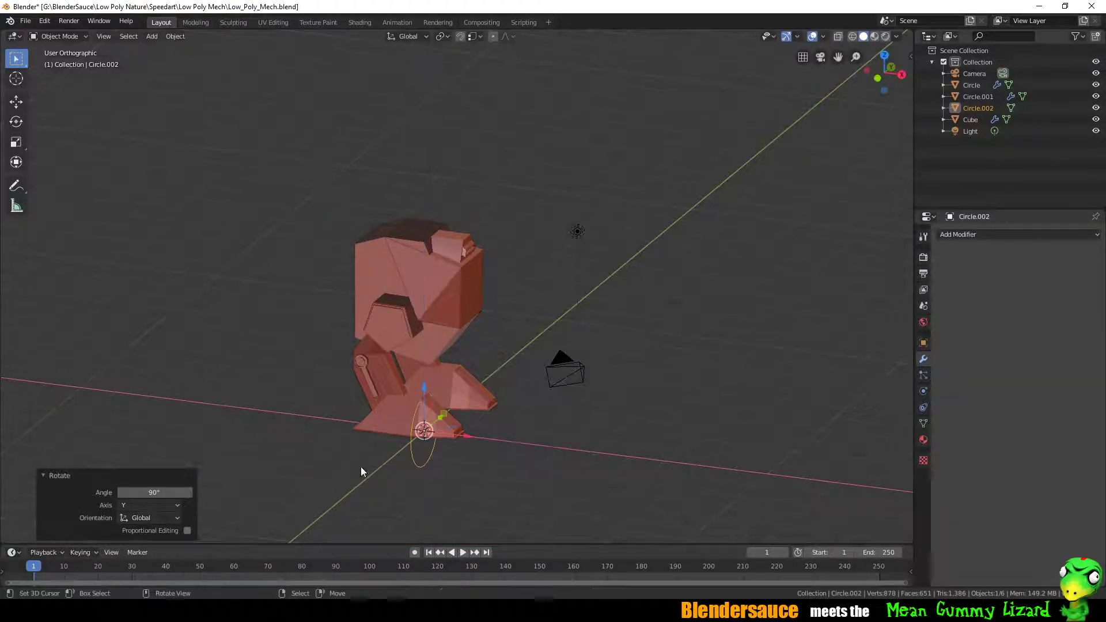
middle_click_drag(360, 472, 403, 455)
key("s")
left_click(367, 428)
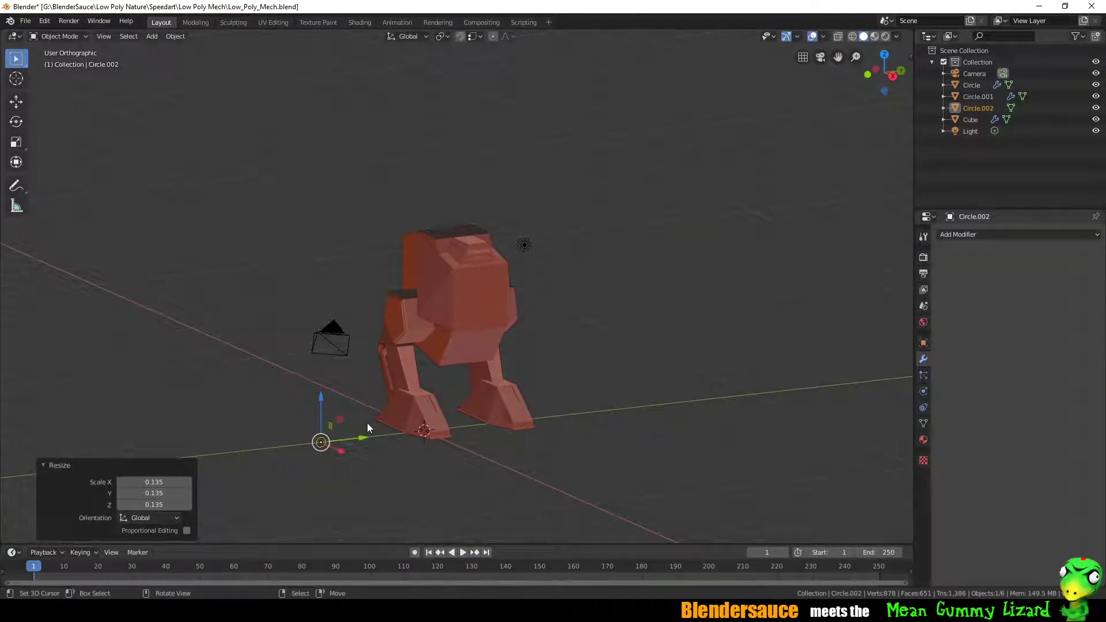
middle_click_drag(368, 423, 541, 382)
scroll(541, 383, "up", 4)
middle_click_drag(563, 304, 575, 386)
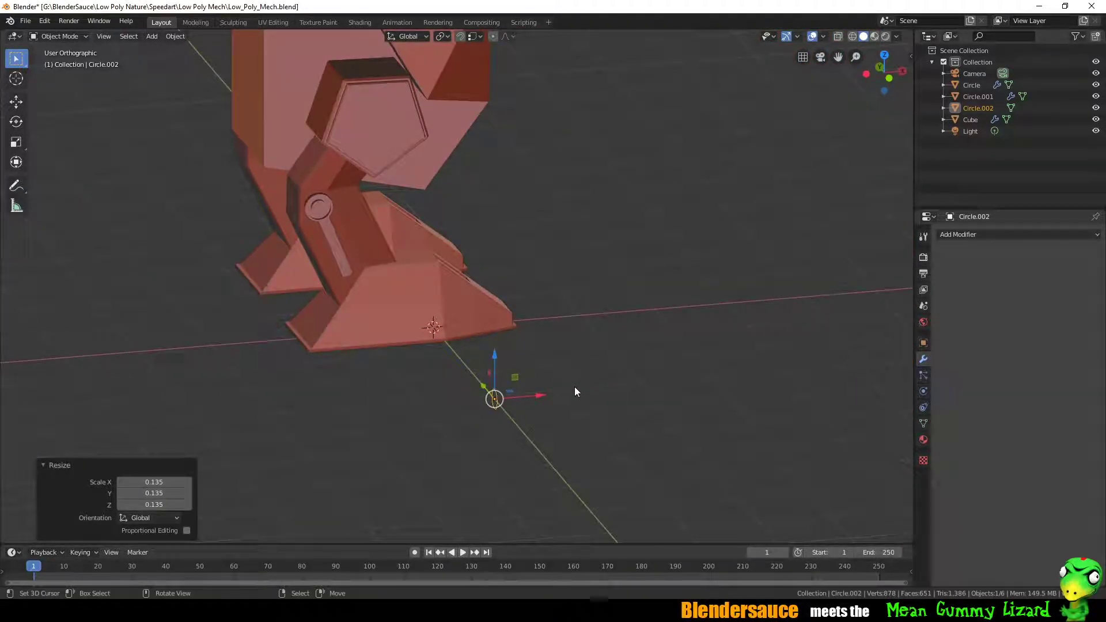
- In Edit Mode, stretch the circle into a long tube and extrude its end loop
key("Tab")
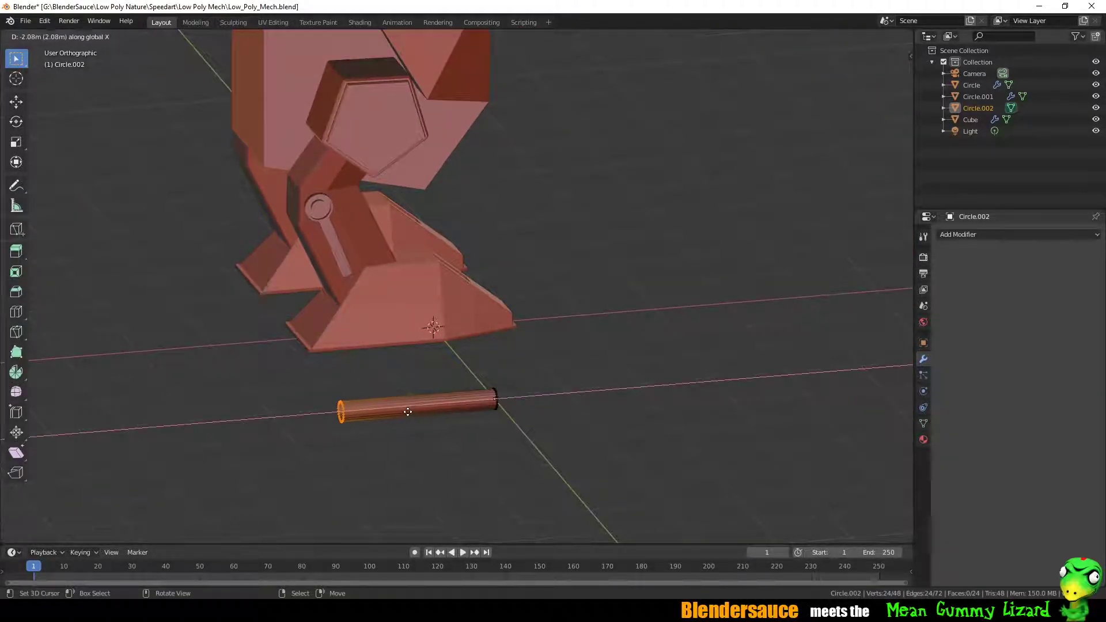
left_click(408, 412)
mouse_move(408, 413)
middle_mouse_down()
mouse_move(563, 371)
mouse_move(484, 432)
mouse_move(575, 436)
mouse_move(629, 462)
mouse_move(654, 383)
mouse_move(552, 392)
mouse_move(639, 395)
mouse_move(598, 373)
mouse_move(553, 230)
middle_mouse_up()
left_click(487, 427, "alt")
key("e")
left_click(538, 424)
- Widen the end loop, stretch it along Y, and extrude the muzzle 0.505 m along X
key("s")
left_click(563, 419)
key("s")
key("y")
left_click(597, 416)
key("e")
left_click(541, 431)
left_click(592, 439)
key("e")
left_click(638, 392)
- Bridge the end loops into a hollow muzzle and bevel its rim
key("ctrl+e")
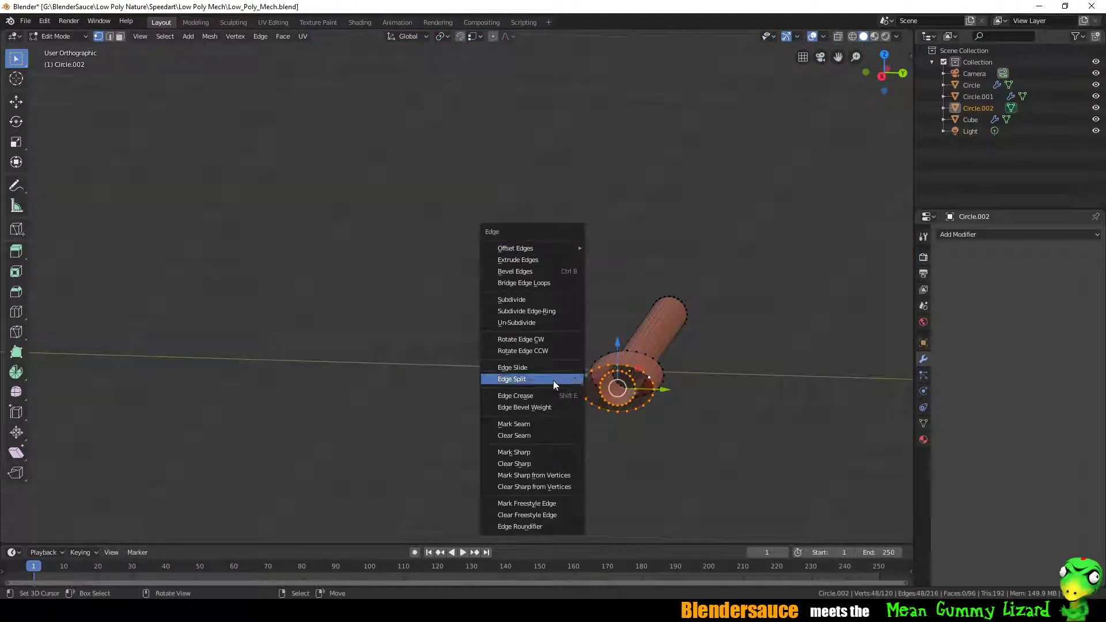
left_click(571, 286)
mouse_move(586, 310)
middle_mouse_down()
mouse_move(634, 340)
mouse_move(606, 340)
mouse_move(682, 348)
mouse_move(672, 330)
middle_mouse_up()
scroll(634, 340, "up", 4)
key("ctrl+b")
left_click(652, 343)
key("Tab")
key("shift+a")
- Add a cylinder, rotate it 90° about X and shrink it
left_click(733, 95)
scroll(655, 214, "down", 3)
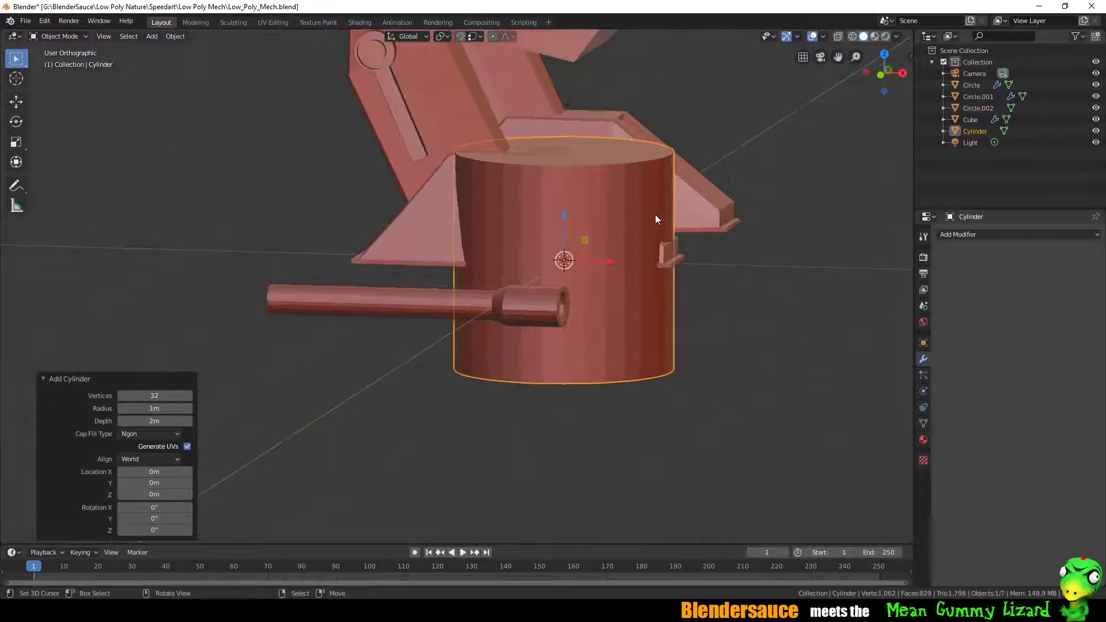
type("rx90")
key("Return")
key("s")
left_click(583, 254)
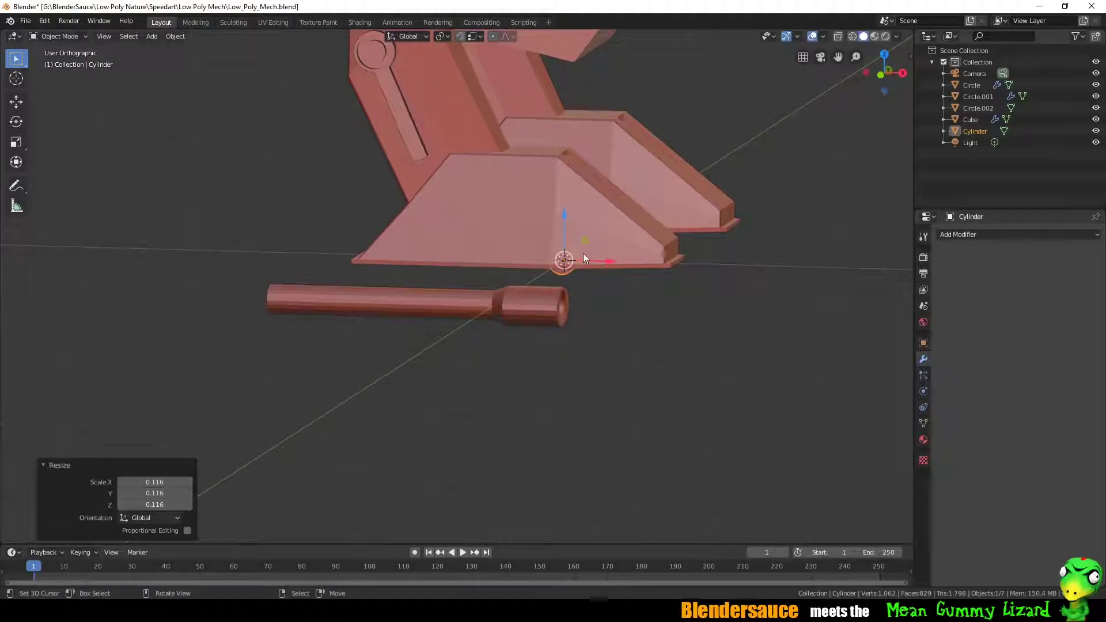
middle_click_drag(584, 254, 438, 311)
- Move the cylinder along Y across the muzzle and stretch it along X
key("g")
key("y")
left_click(337, 340)
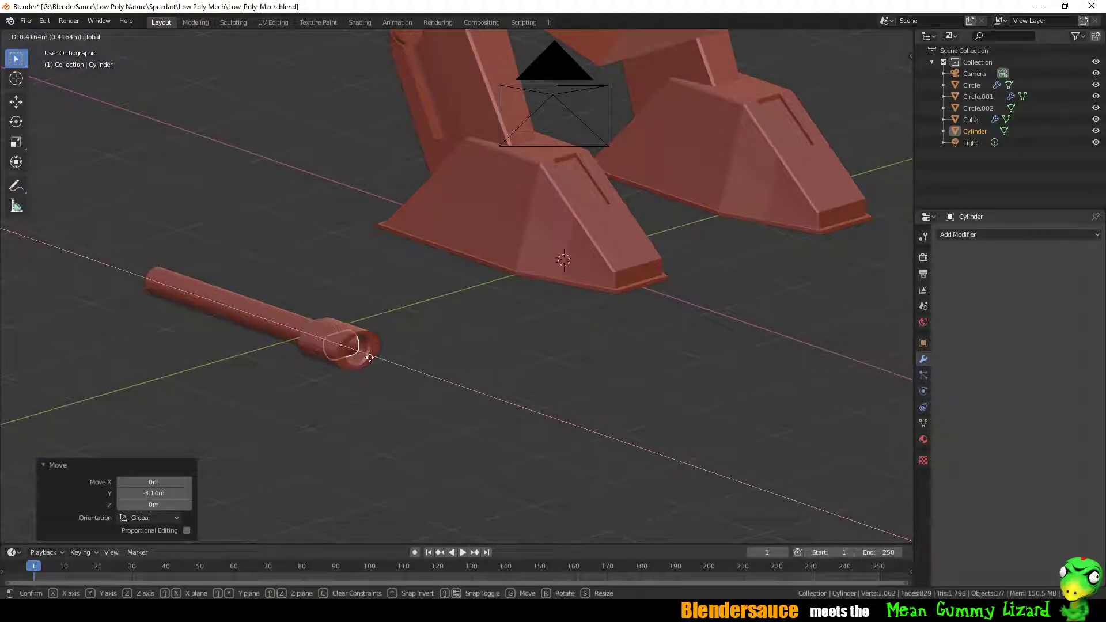
left_click(370, 358)
mouse_move(369, 358)
middle_mouse_down()
mouse_move(386, 344)
mouse_move(310, 336)
middle_mouse_up()
key("s")
key("x")
left_click(406, 343)
- Apply a Boolean Difference modifier to the barrel using the Cylinder as cutter
left_click(306, 339)
left_click(980, 235)
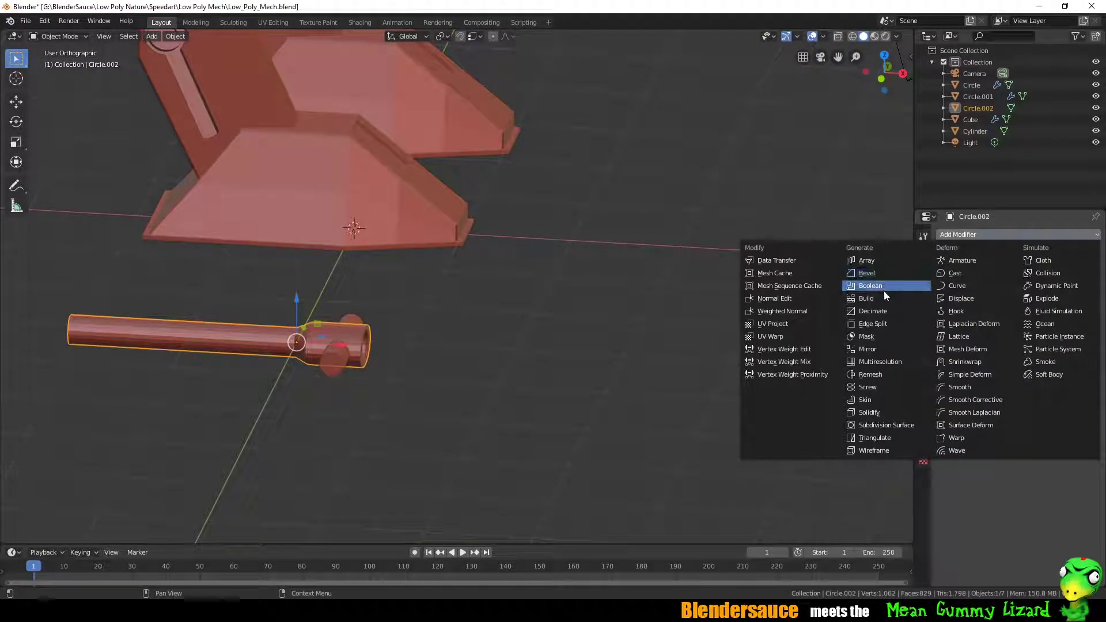
left_click(884, 288)
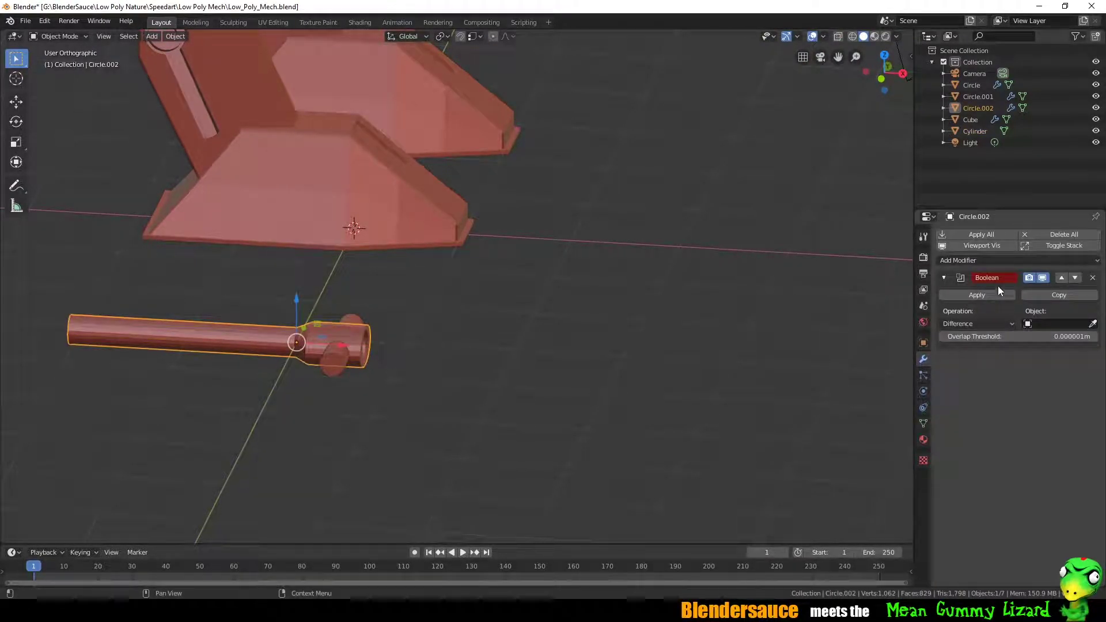
left_click(1058, 324)
left_click(1014, 377)
middle_click_drag(519, 323, 304, 372)
left_click(977, 295)
- Delete the cutter cylinder, leaving the port in the muzzle
key("Tab")
key("Tab")
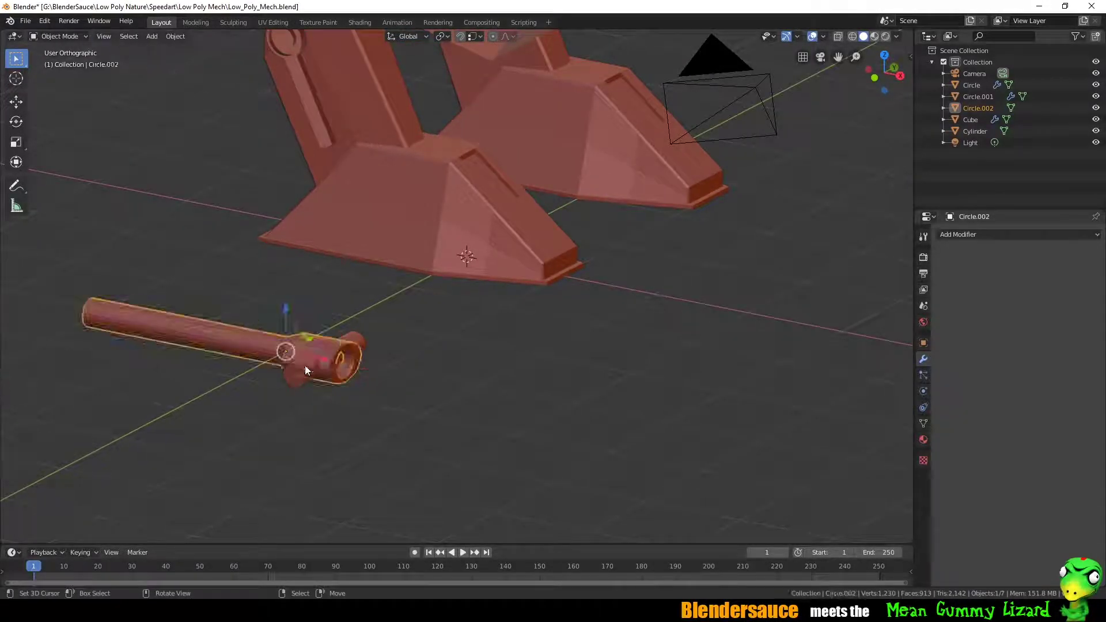
left_click(383, 339)
key("x")
left_click(513, 354)
mouse_move(513, 353)
middle_mouse_down()
mouse_move(326, 306)
mouse_move(438, 326)
middle_mouse_up()
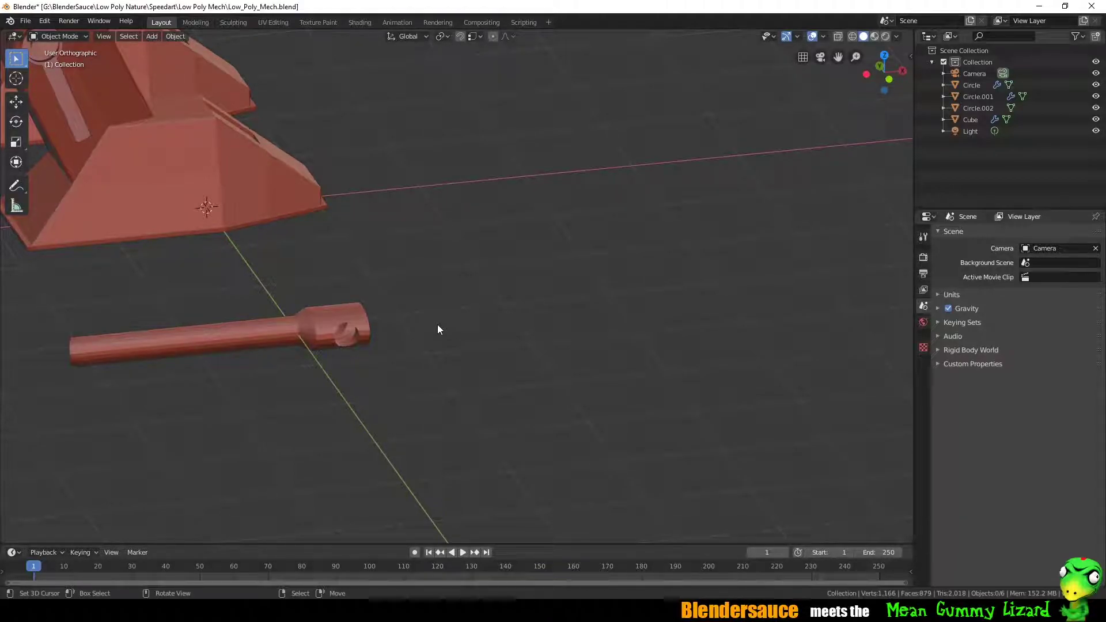
mouse_move(576, 263)
middle_mouse_down()
mouse_move(389, 306)
mouse_move(583, 285)
middle_mouse_up()
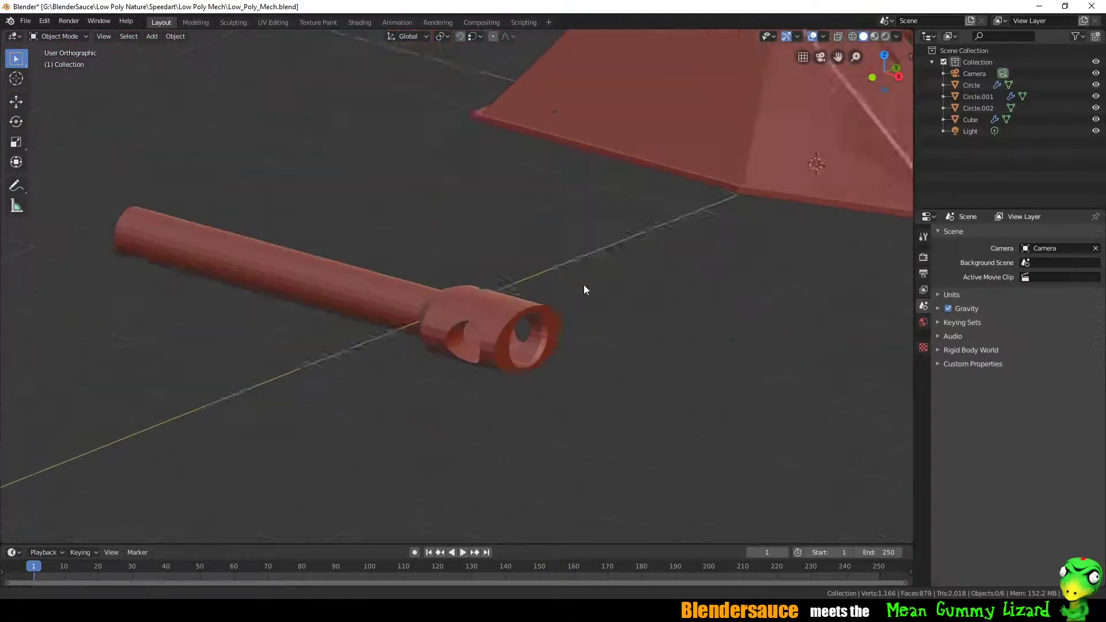
scroll(583, 285, "up", 4)
- Inspect the barrel's edge loops around the tube joint in Edit Mode
left_click(621, 308)
key("Tab")
left_click(624, 332, "alt")
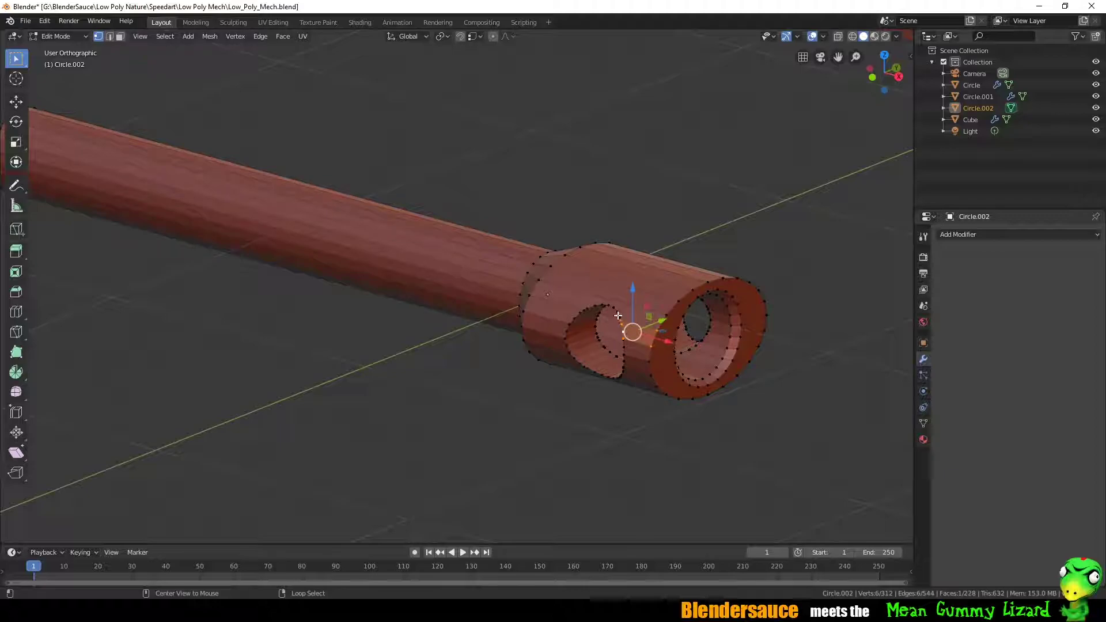
left_click(583, 316, "alt")
middle_click_drag(598, 316, 563, 314)
scroll(658, 380, "up", 2)
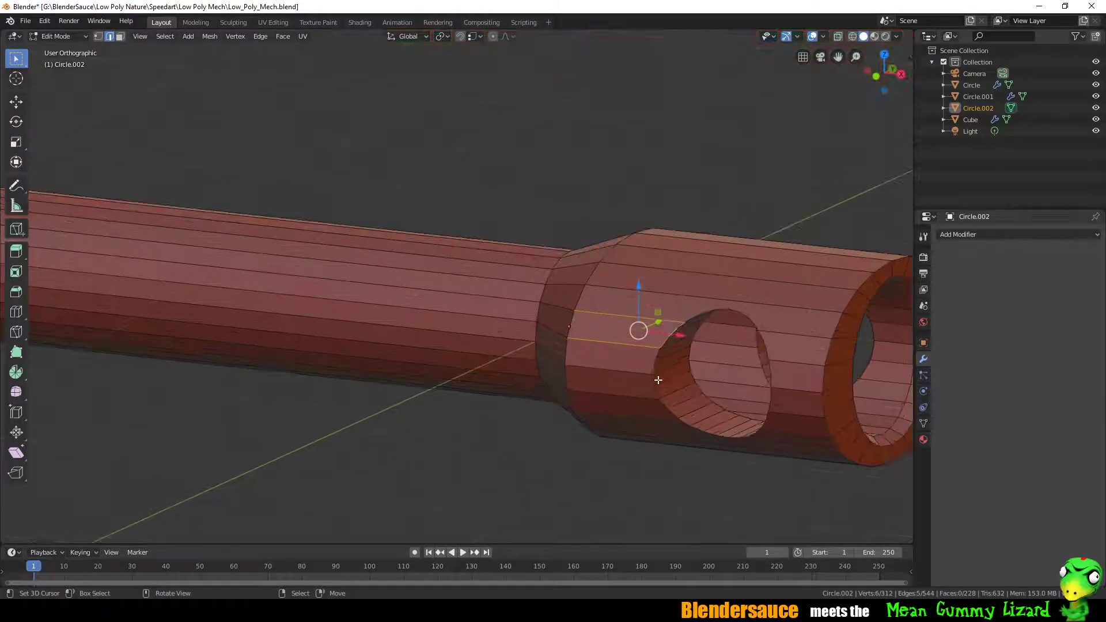
- Merge duplicate vertices across the whole barrel by distance
key("a")
middle_click_drag(680, 349, 670, 341)
right_click(670, 341)
left_click(209, 36)
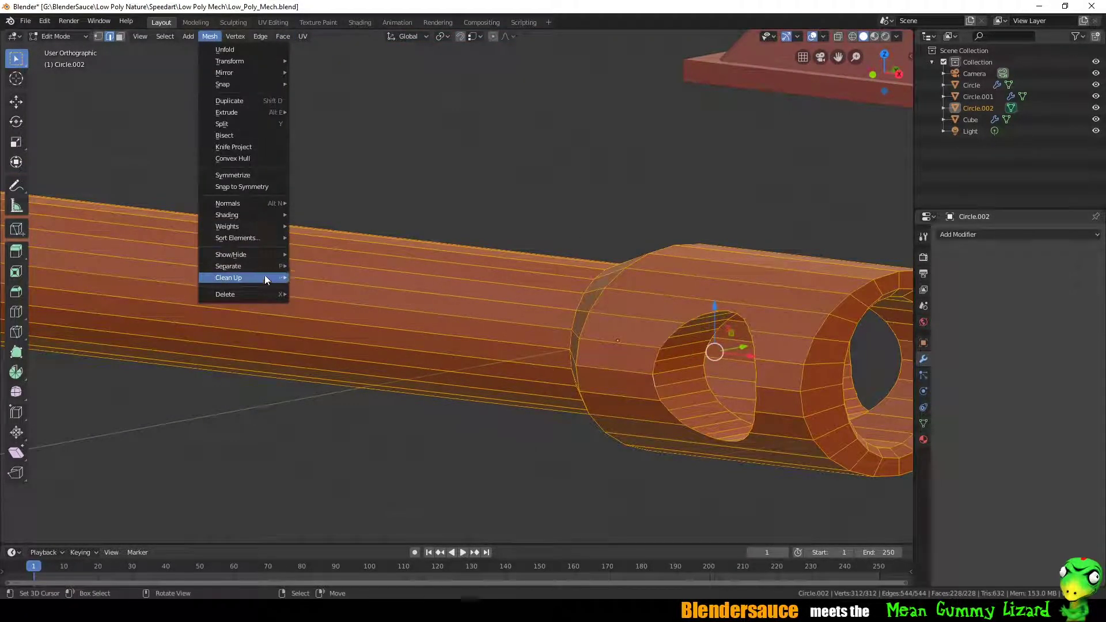
left_click(339, 369)
key("KP_1")
scroll(595, 260, "down", 5)
scroll(594, 259, "up", 2)
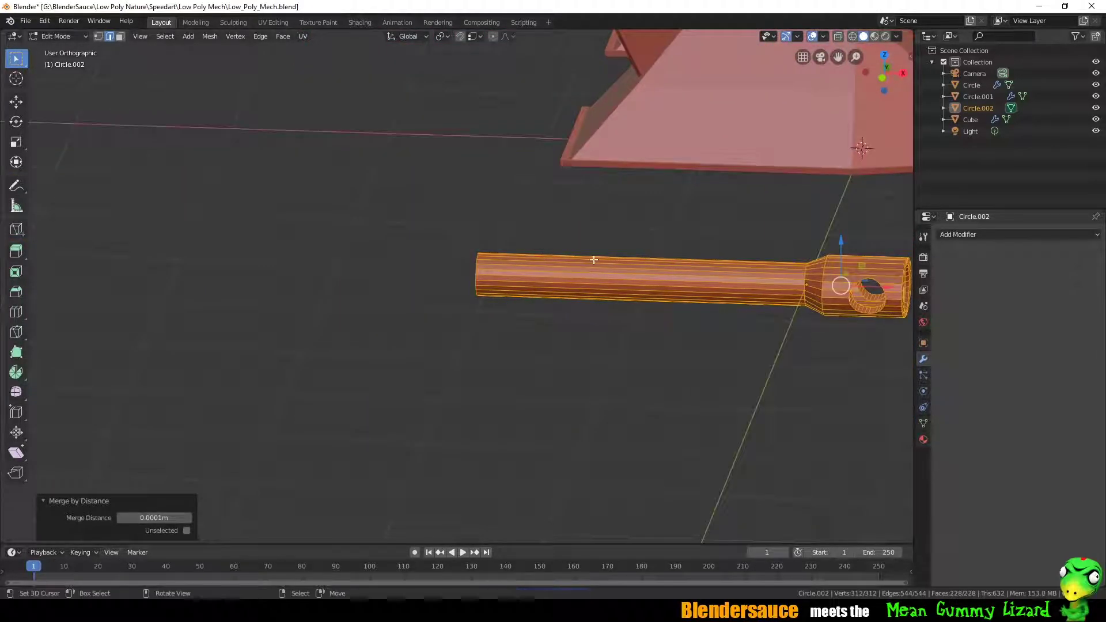
scroll(594, 259, "up", 2)
key("Tab")
- Add an Edge Split modifier to the barrel for crisp shading
middle_click_drag(594, 259, 557, 158, "shift")
left_click(1017, 234)
left_click(869, 318)
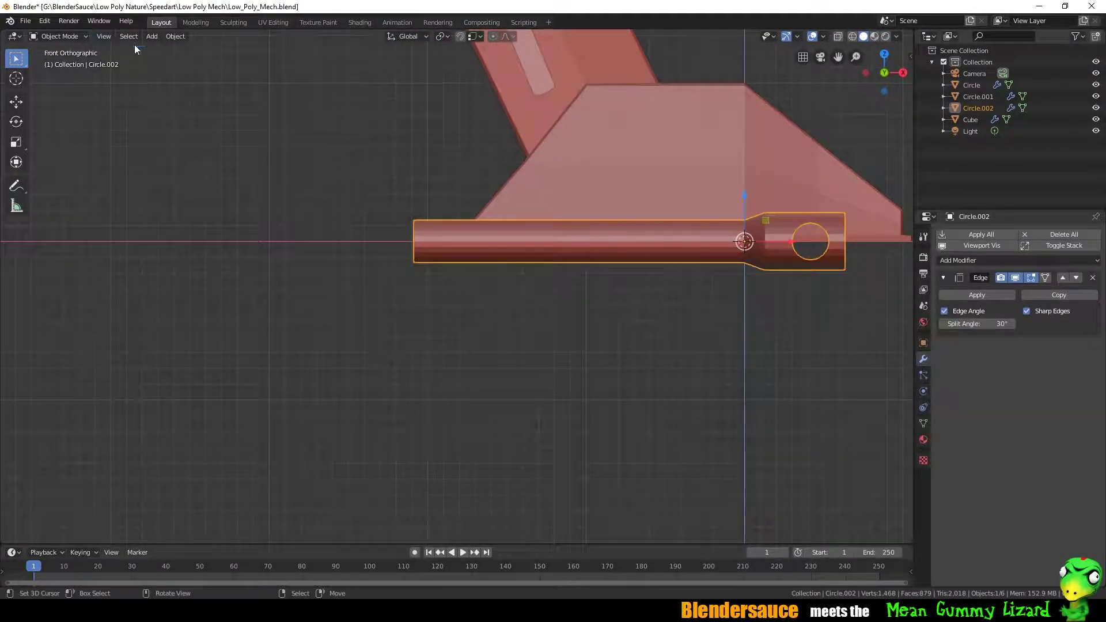
left_click(176, 36)
mouse_move(461, 277)
middle_mouse_down()
mouse_move(631, 204)
mouse_move(568, 221)
middle_mouse_up()
scroll(615, 220, "up", 4)
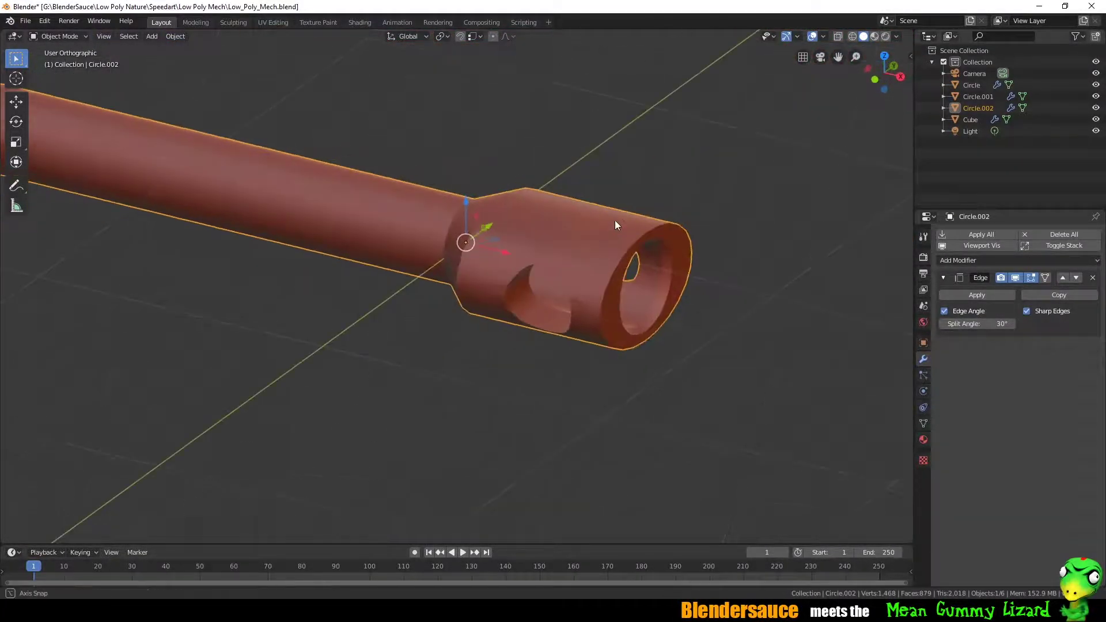
scroll(533, 261, "down", 5)
middle_click_drag(534, 261, 450, 212)
key("KP_1")
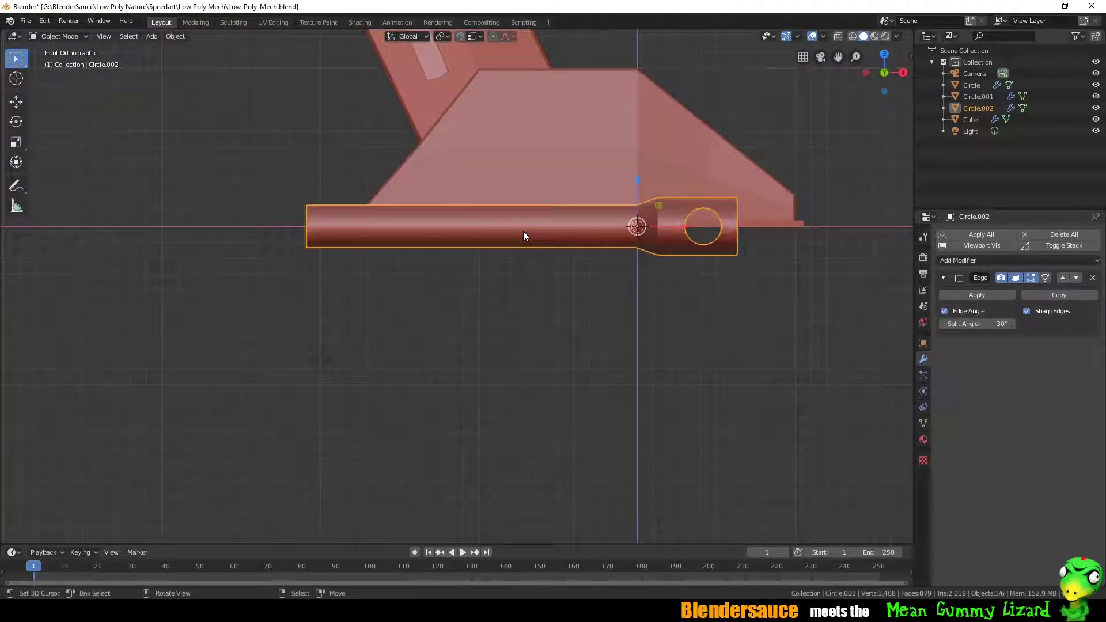
key("shift+a")
- Add a cube and scale it down to 0.170
left_click(562, 244)
middle_click_drag(593, 227, 679, 209)
left_click_drag(679, 210, 661, 193)
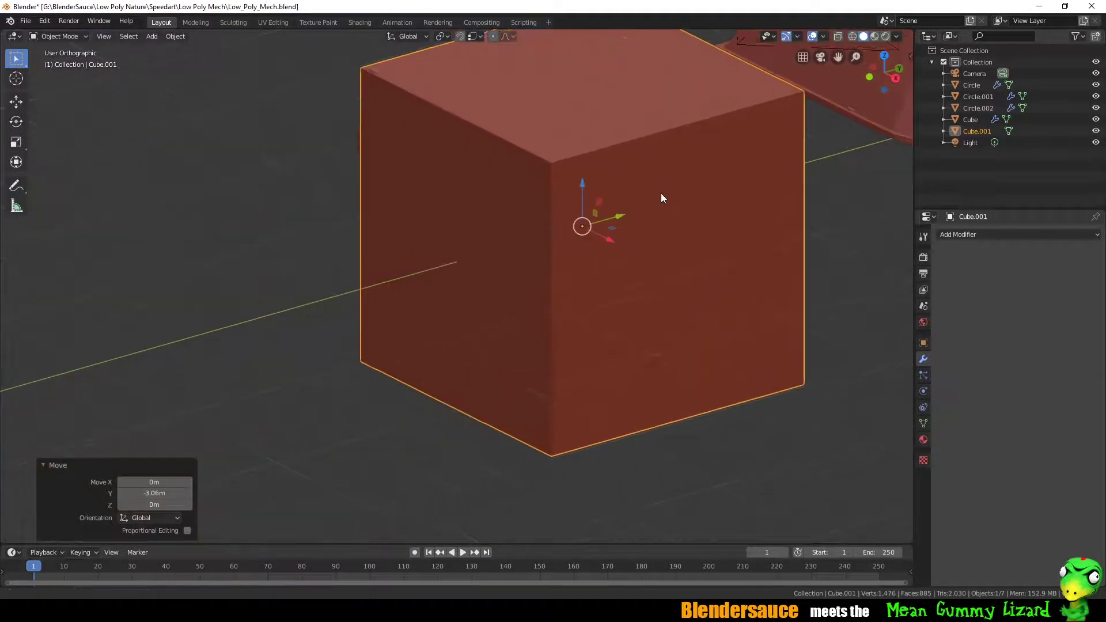
key("g")
left_click(352, 139)
middle_click_drag(352, 139, 438, 152)
key("s")
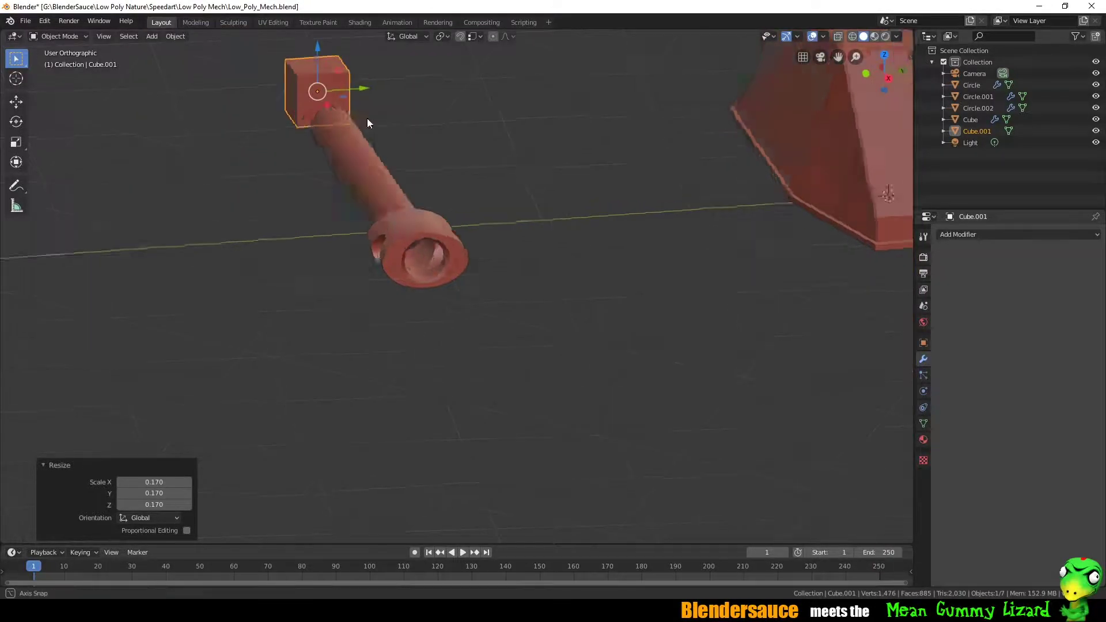
left_click(368, 119)
- Move the small cube to the barrel's rear end
scroll(461, 219, "up", 4)
key("g")
left_click(537, 228)
key("g")
mouse_move(537, 229)
middle_mouse_down()
mouse_move(546, 213)
mouse_move(518, 242)
middle_mouse_up()
- Stretch the box along the barrel's line and raise its top face
key("Tab")
scroll(555, 223, "down", 3)
left_click(562, 248)
scroll(600, 258, "up", 3)
left_click_drag(600, 258, 438, 311)
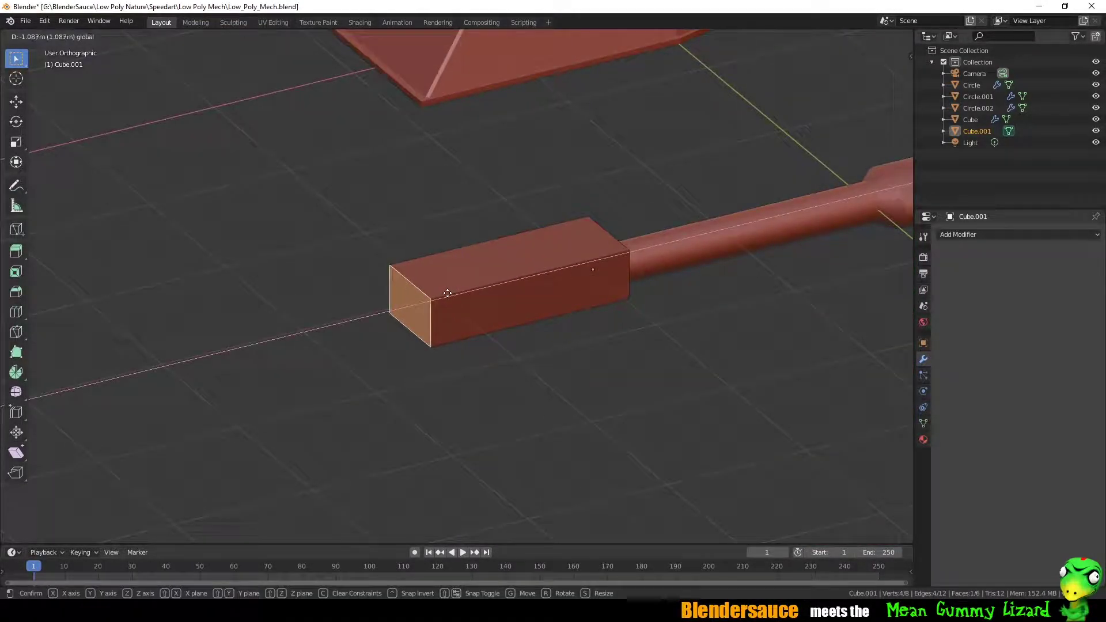
left_click(518, 253)
mouse_move(438, 311)
middle_mouse_down()
mouse_move(507, 242)
mouse_move(490, 305)
mouse_move(593, 240)
middle_mouse_up()
key("g")
key("z")
left_click(523, 209)
- Lower the box's bottom face and extend its left end along X
left_click(489, 378)
key("g")
key("z")
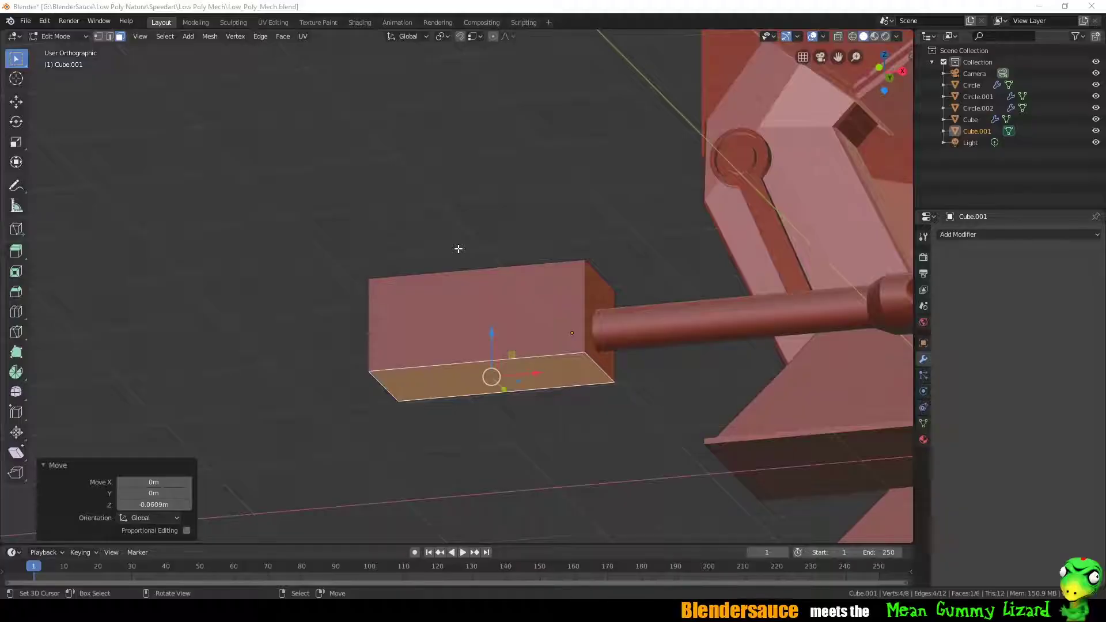
mouse_move(459, 247)
middle_mouse_down()
mouse_move(494, 303)
mouse_move(430, 276)
mouse_move(449, 367)
middle_mouse_up()
key("g")
key("x")
left_click(481, 307)
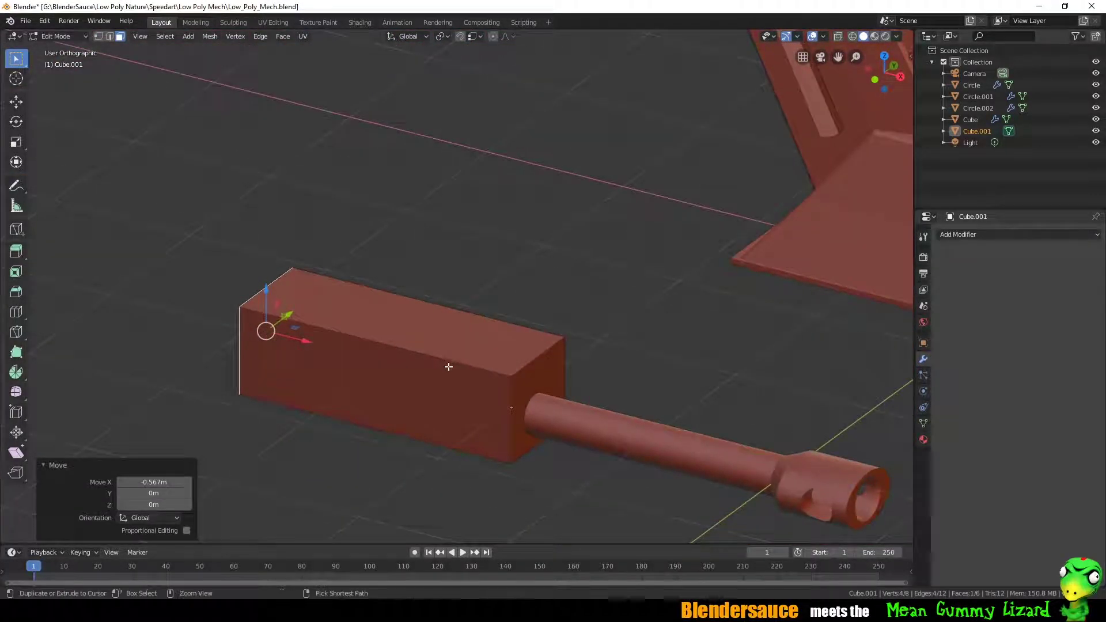
- Add two loop cuts near the box's ends and inset a strip on the top face
left_click(334, 355)
mouse_move(334, 355)
middle_mouse_down()
mouse_move(448, 417)
mouse_move(487, 361)
middle_mouse_up()
left_click(484, 417)
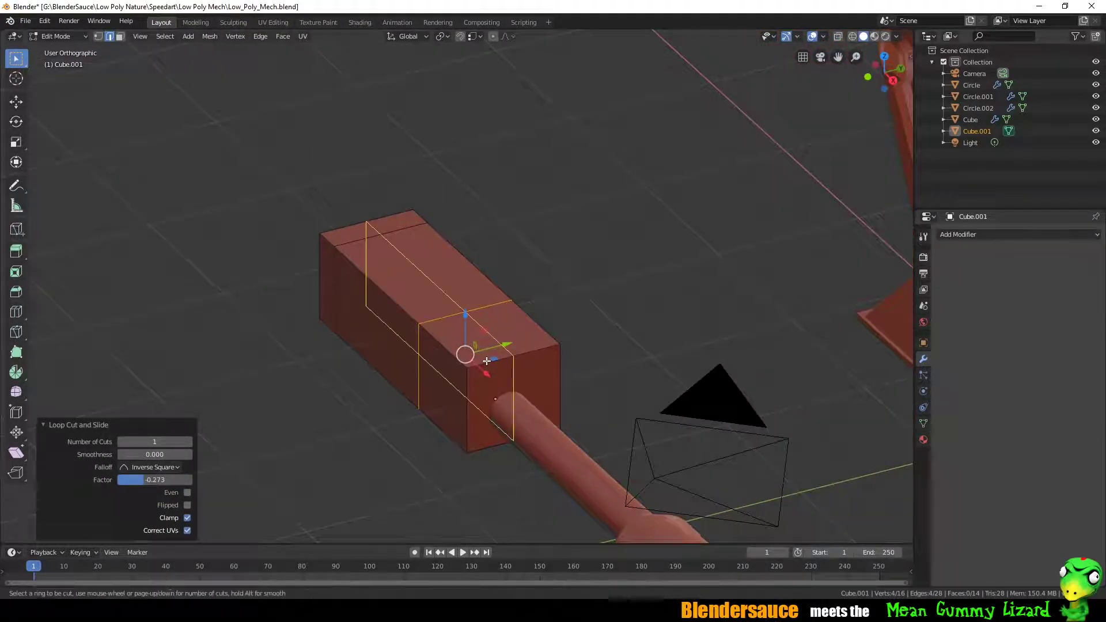
key("3")
left_click(482, 266)
middle_click_drag(482, 267, 457, 279, "alt")
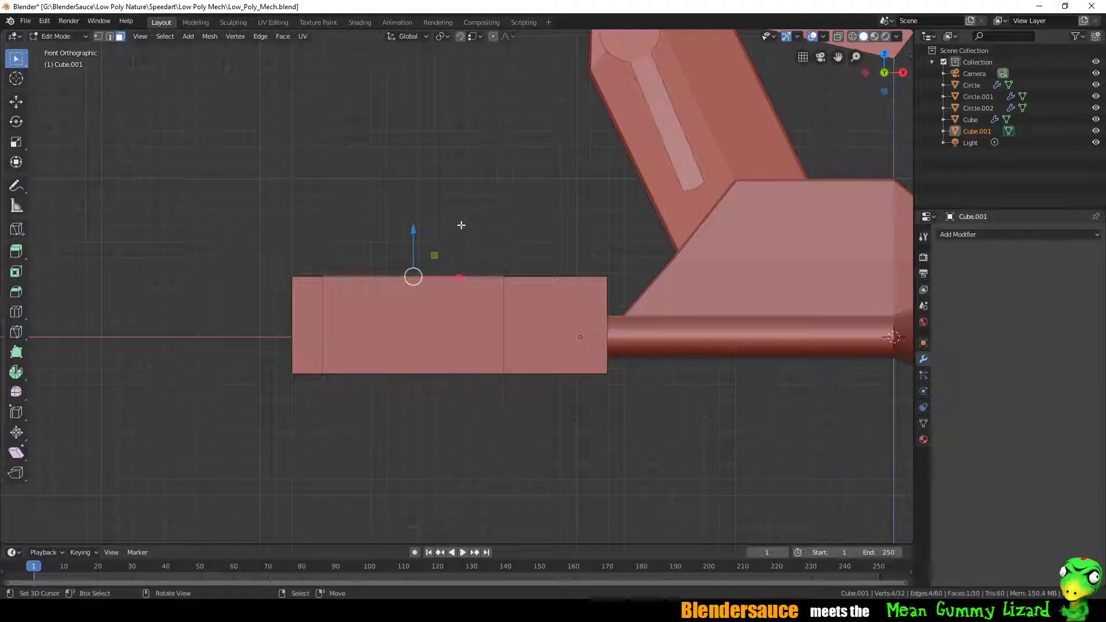
middle_click_drag(461, 226, 468, 262)
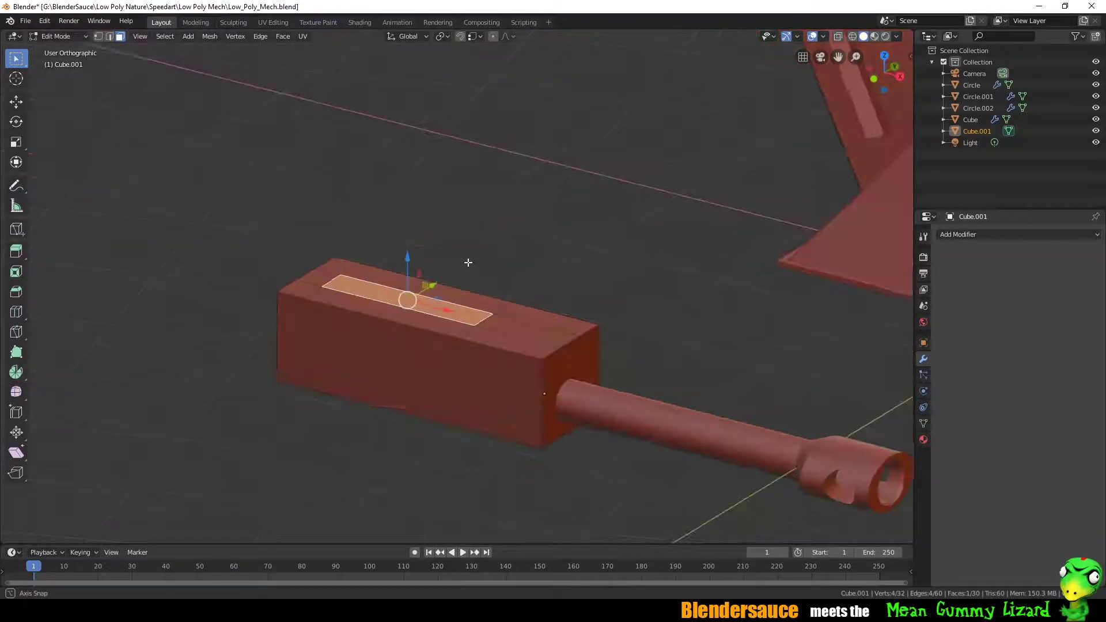
left_click(499, 264)
- Extrude and slightly shrink the top strip, then separate it into its own object
key("e")
key("s")
left_click(499, 268)
middle_click_drag(499, 268, 498, 275)
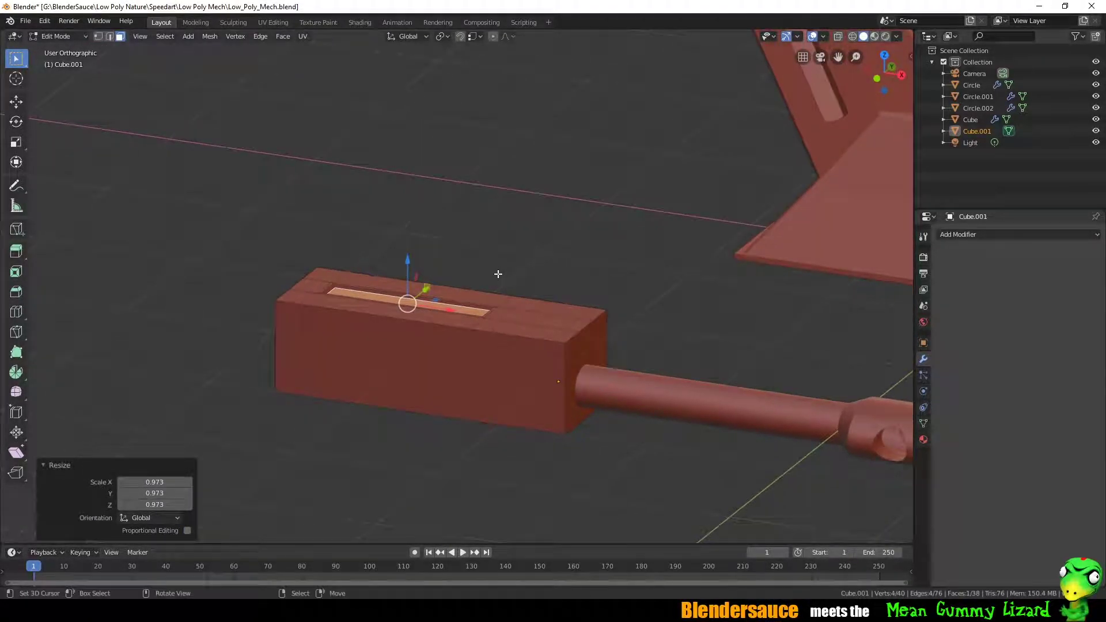
key("7")
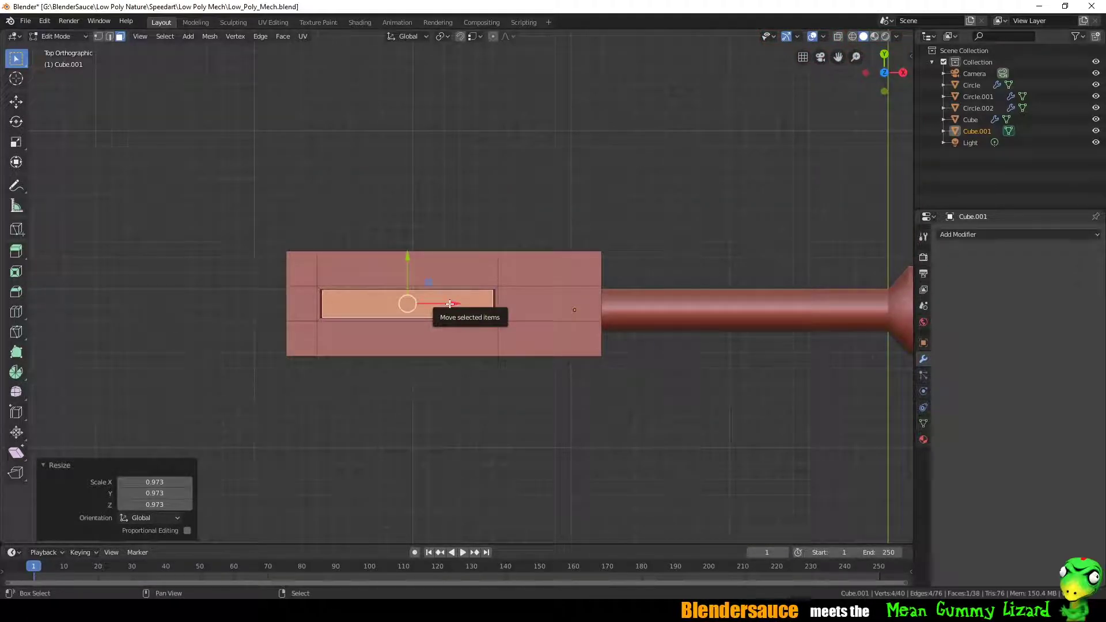
key("p")
key("Tab")
middle_click_drag(449, 304, 576, 317)
- Extrude the thin strip's top face upward twice, slightly enlarging the new top face
key("g")
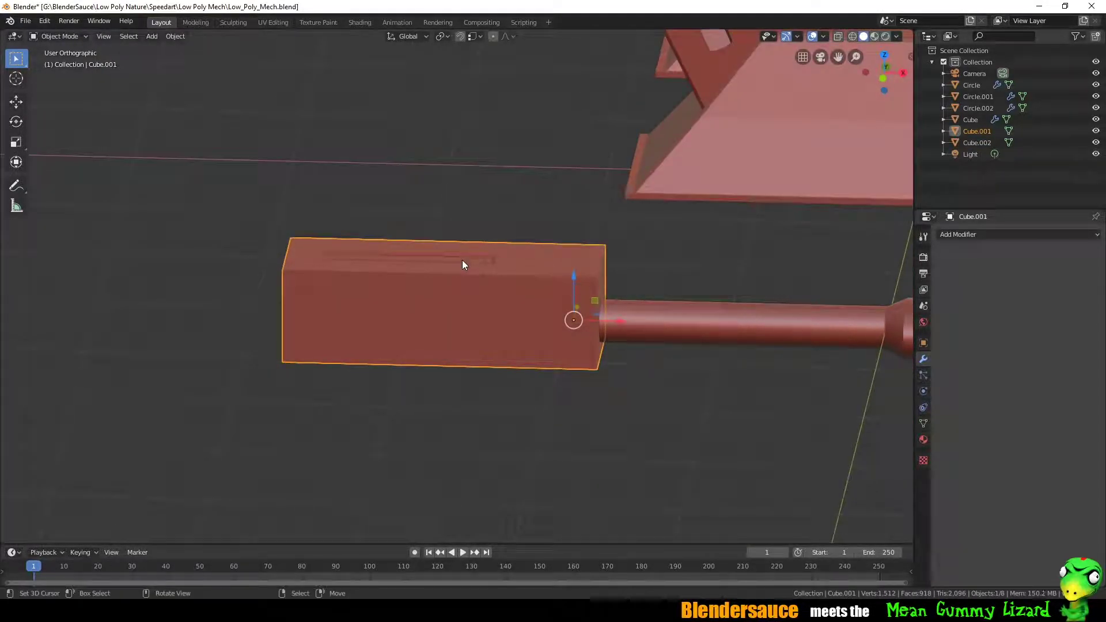
right_click(575, 299)
key("Tab")
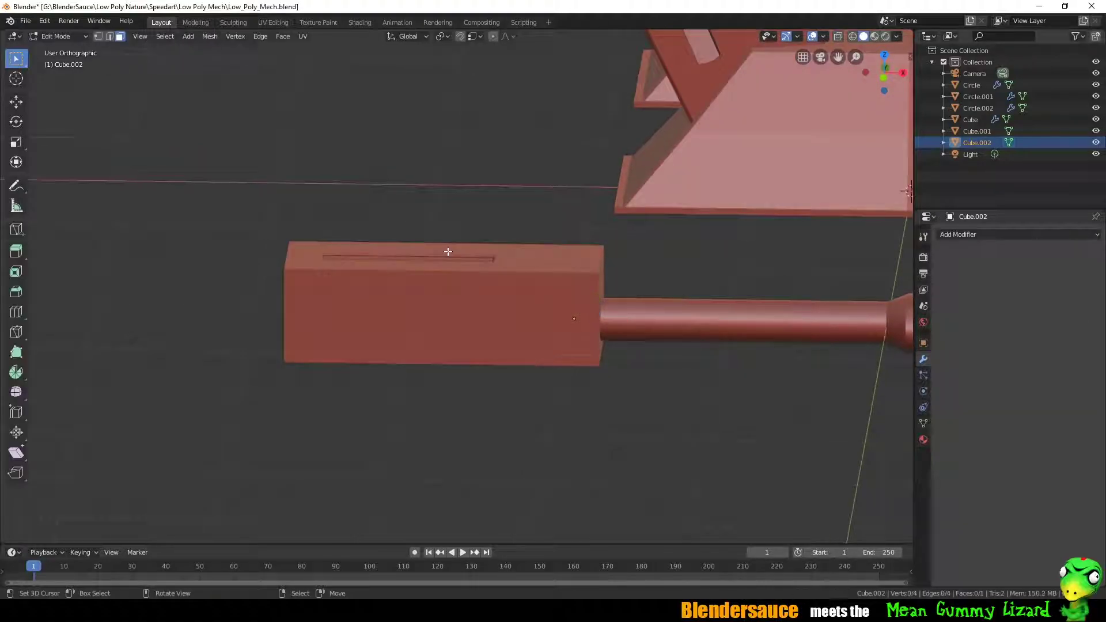
key("a")
key("1")
key("e")
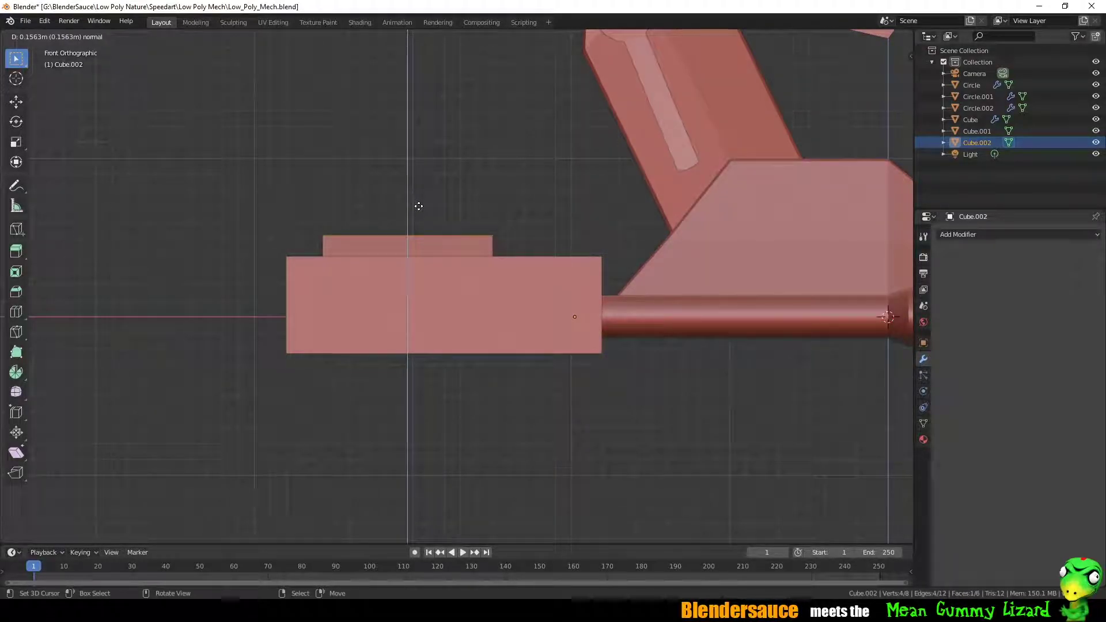
left_click(419, 206)
middle_click_drag(419, 208, 455, 215)
key("e")
left_click(452, 209)
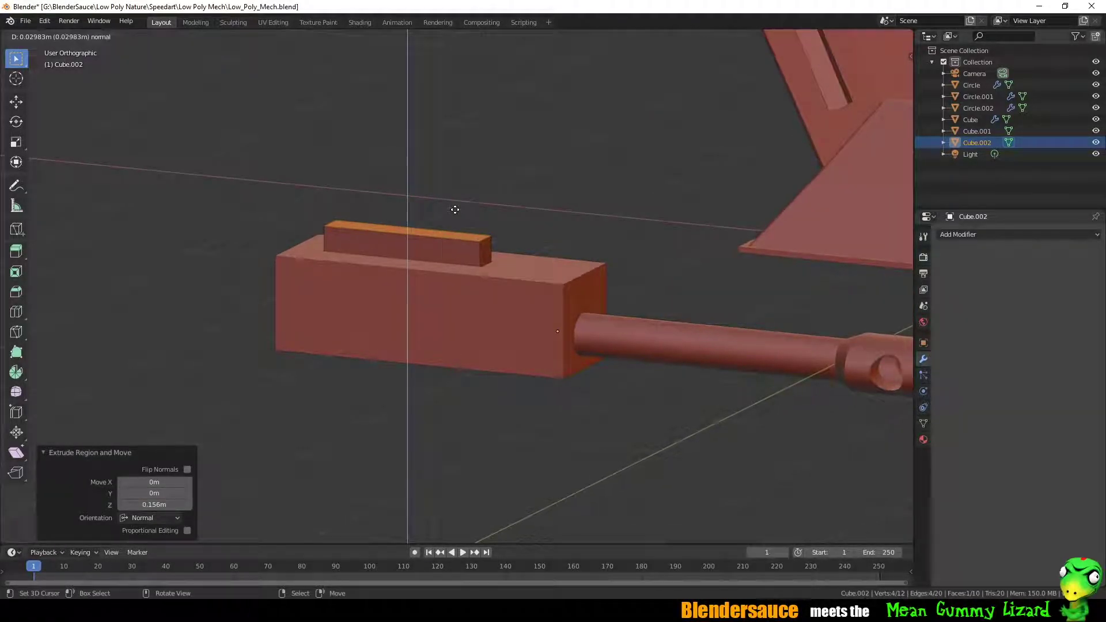
key("s")
- Set the strip's origin to the 3D cursor and add an Array modifier with count 6
key("Tab")
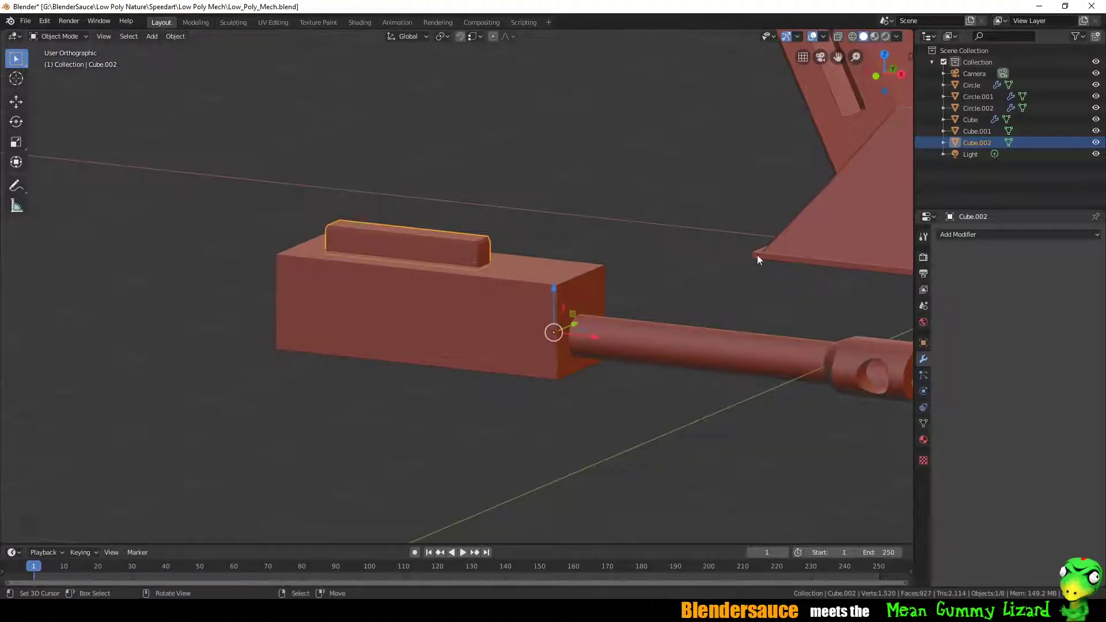
key("Tab")
key("Tab")
left_click(175, 36)
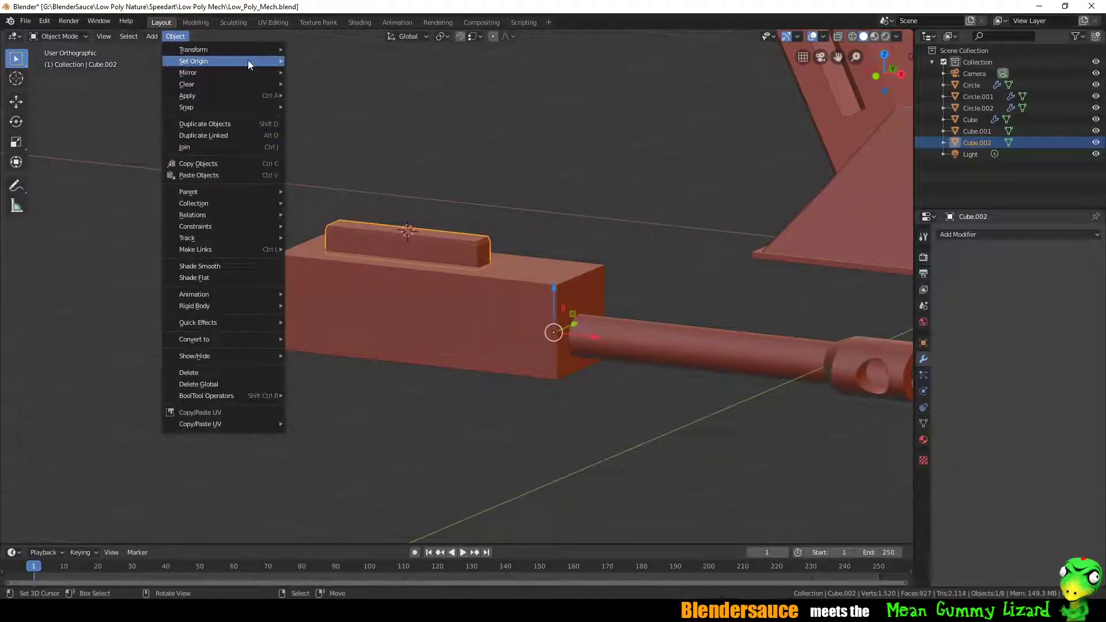
left_click(381, 86)
left_click(971, 235)
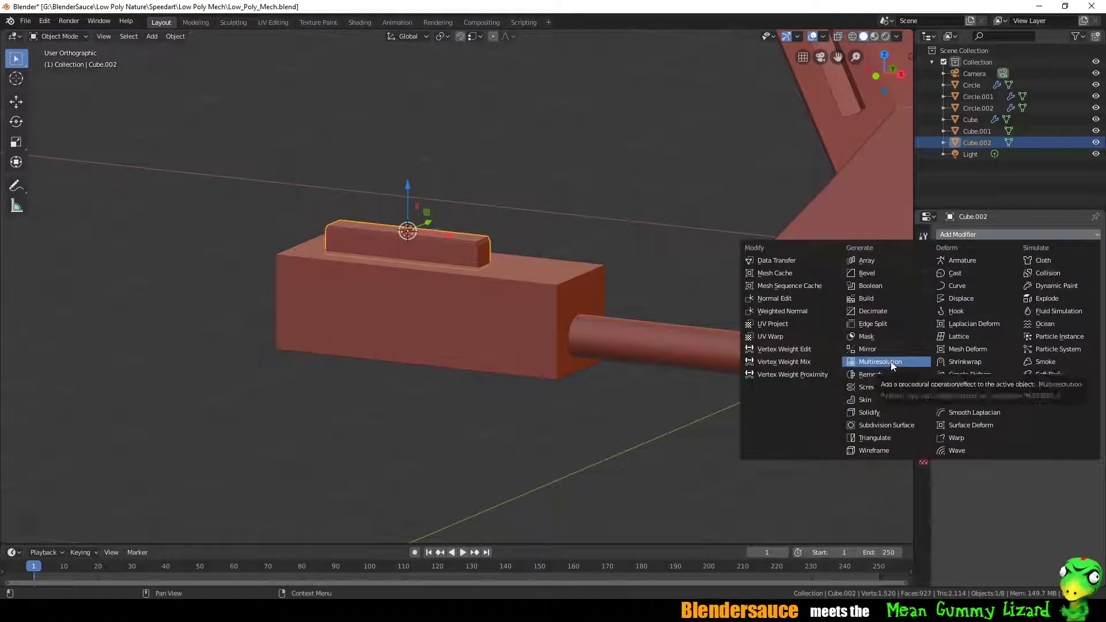
left_click(866, 260)
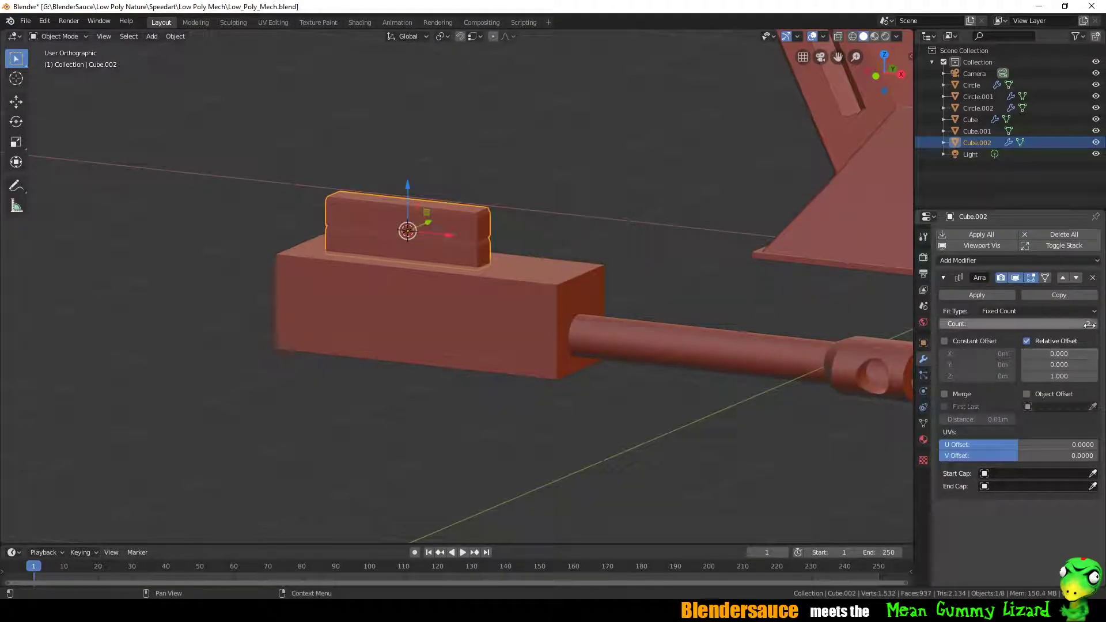
left_click_drag(1089, 324, 1098, 325)
middle_click_drag(528, 283, 461, 206)
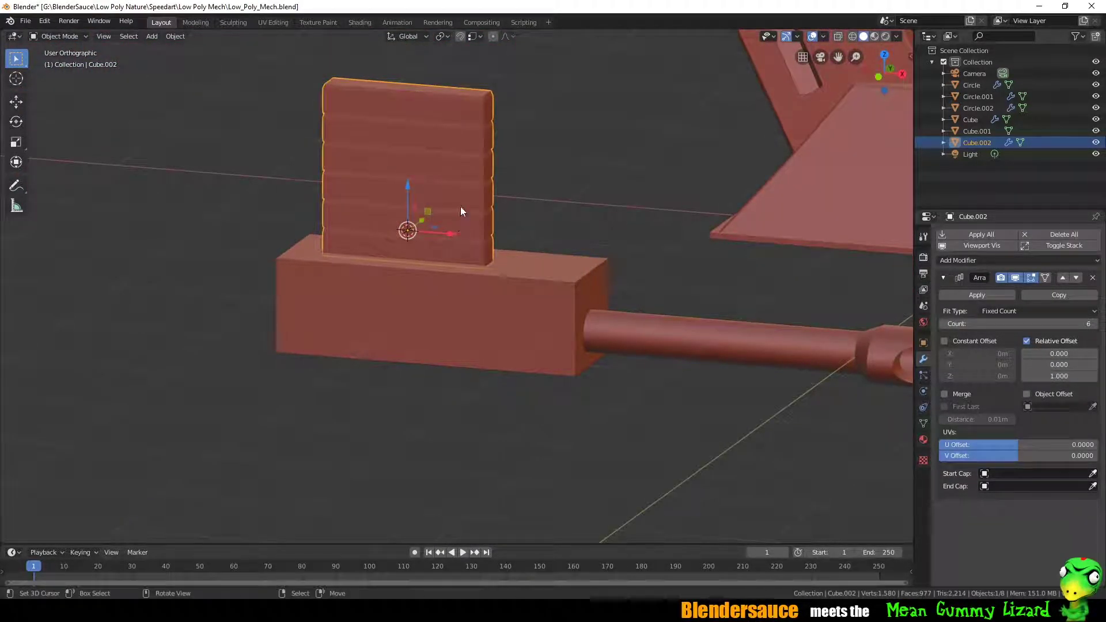
middle_click_drag(627, 302, 435, 311)
- Add two loop cuts around the gun's base block in Edit Mode
left_click(424, 309)
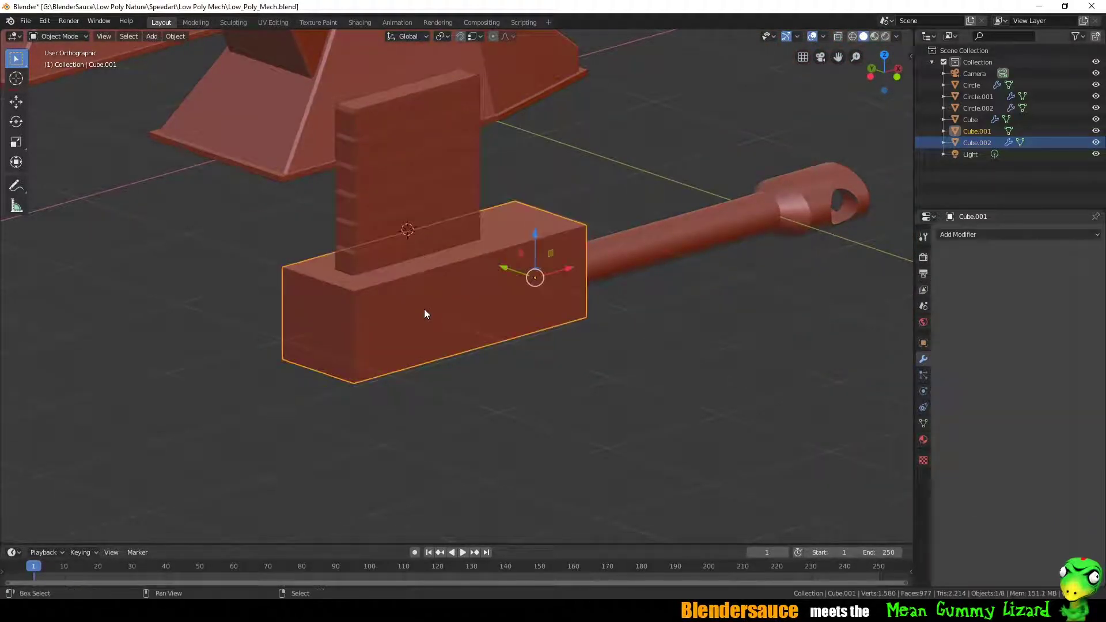
key("Tab")
scroll(424, 309, "up", 2)
key("ctrl+r")
left_click(354, 322)
key("ctrl+r")
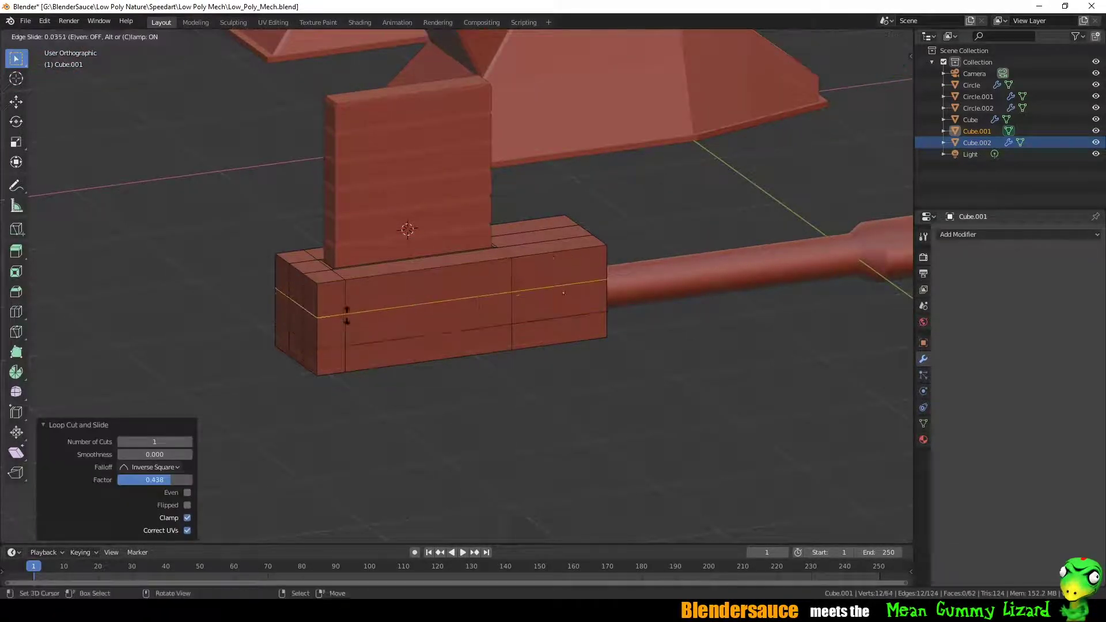
left_click(348, 319)
mouse_move(347, 319)
middle_mouse_down()
mouse_move(425, 311)
mouse_move(408, 314)
middle_mouse_up()
- Push the side panel face inward into a groove and bevel the block's corner edge
left_click(400, 314)
key("e")
left_click(465, 309)
left_click(584, 278)
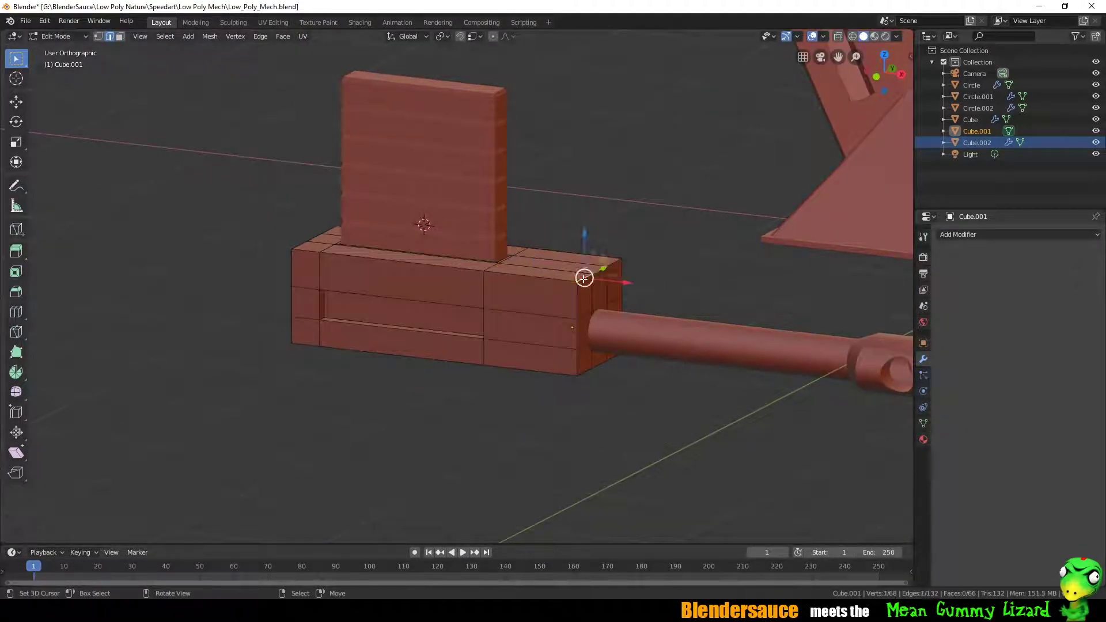
key("ctrl+b")
left_click(628, 275)
- Extrude the block's rear-end faces outward into an extension
middle_click_drag(634, 278, 397, 359)
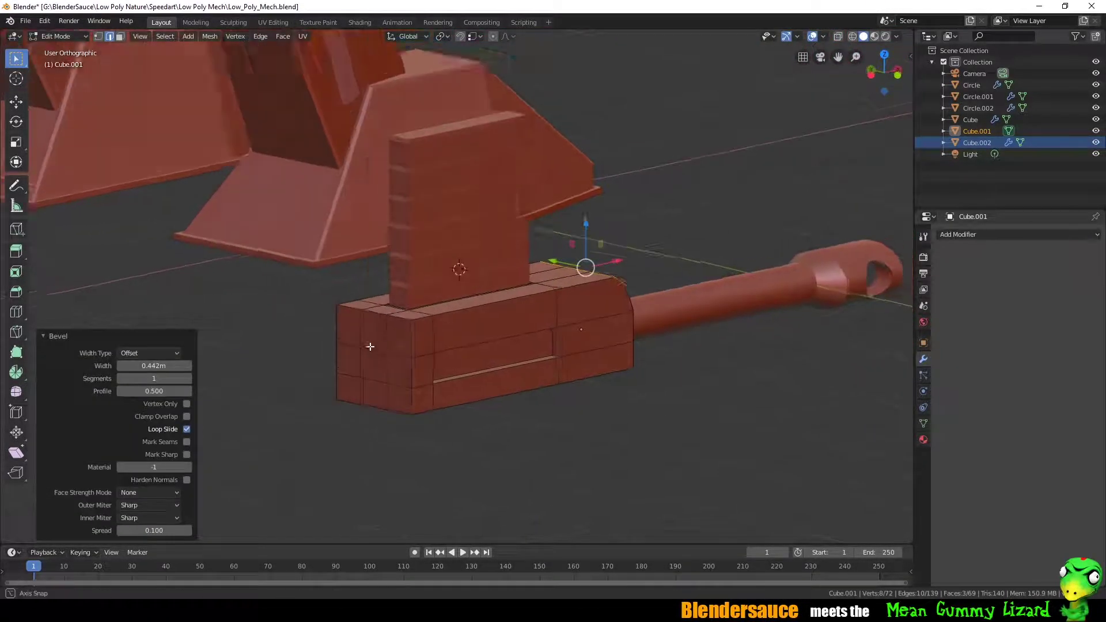
key("3")
left_click(409, 339)
left_click(369, 332, "shift")
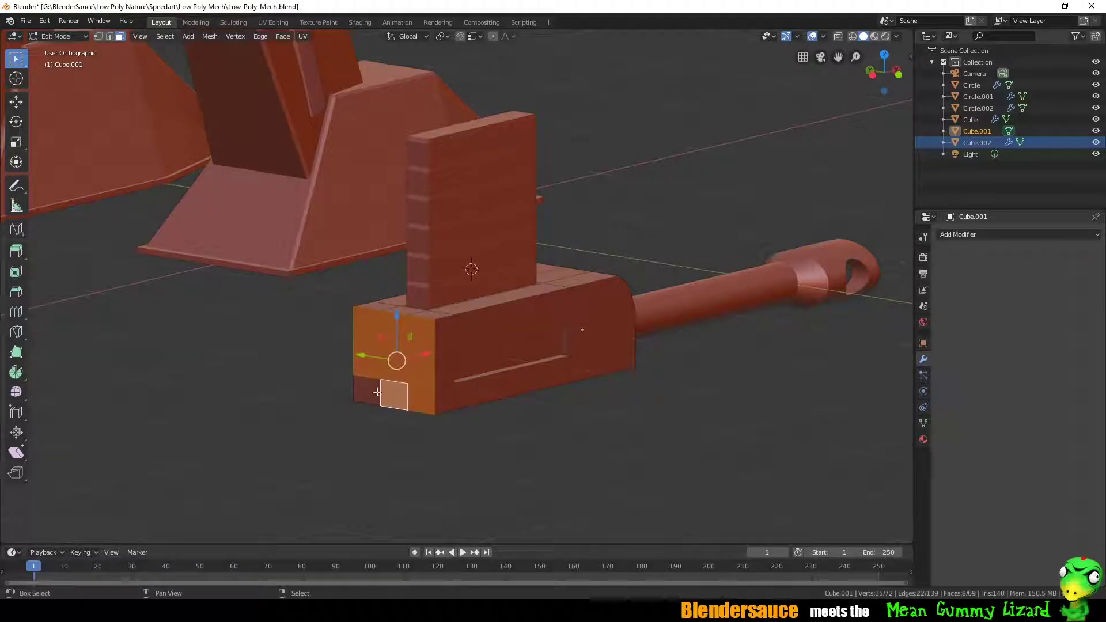
left_click_drag(377, 392, 369, 403)
key("e")
left_click(346, 368)
mouse_move(345, 369)
middle_mouse_down()
mouse_move(517, 346)
mouse_move(449, 368)
middle_mouse_up()
scroll(449, 367, "up", 3)
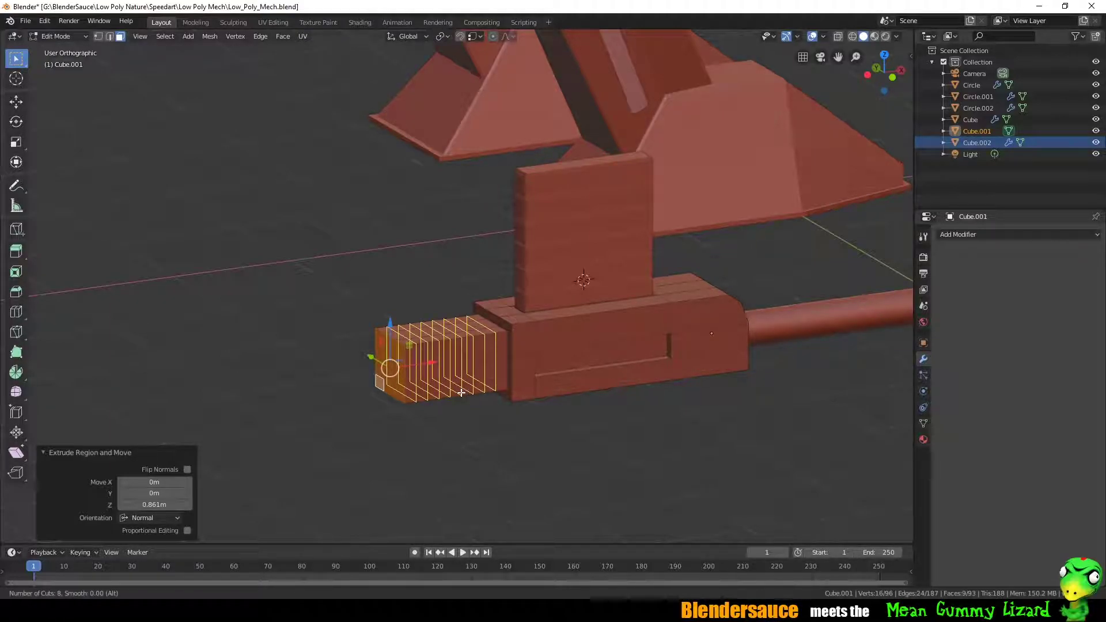
- Add eight loop cuts along the extension, then extrude and shrink alternate strips into ribs
left_click(461, 393)
left_click(423, 363)
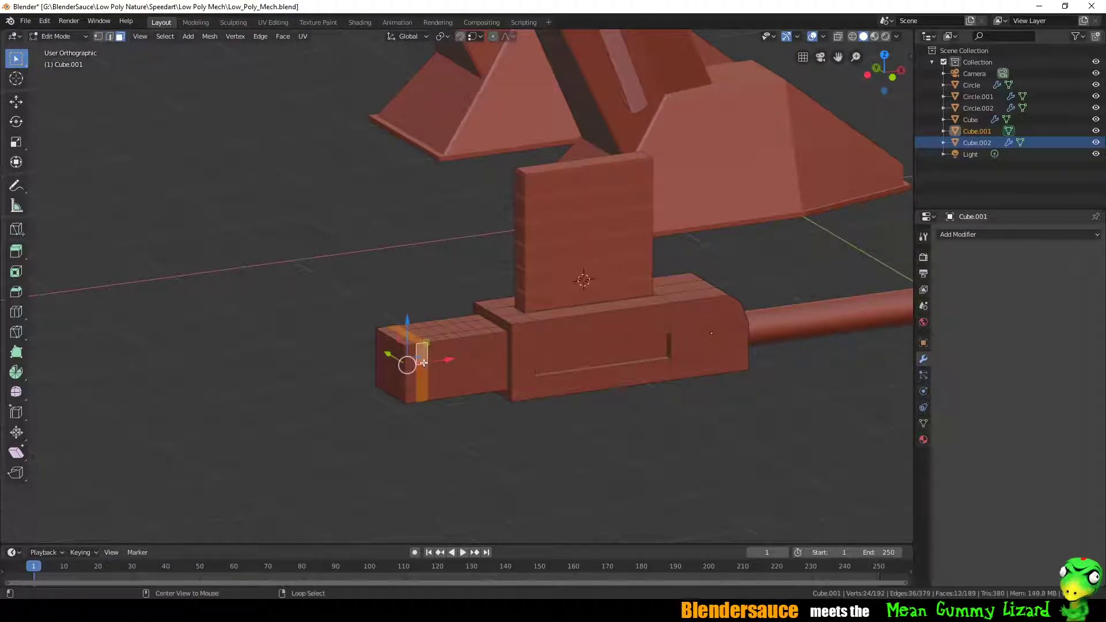
key("e")
right_click(493, 388)
key("s")
left_click(496, 385)
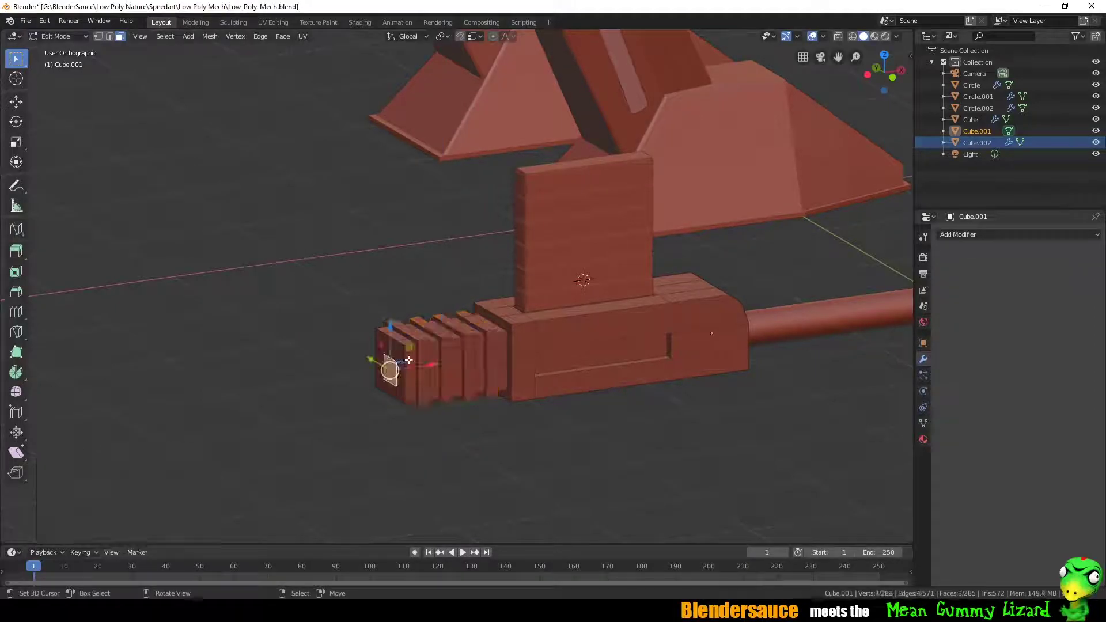
- Inspect the body's bottom edge loop from side angles and return to Object Mode
key("Tab")
mouse_move(496, 384)
middle_mouse_down()
mouse_move(606, 335)
mouse_move(455, 317)
mouse_move(570, 306)
mouse_move(618, 315)
mouse_move(404, 375)
middle_mouse_up()
key("Tab")
left_click(403, 375, "alt+shift")
middle_click_drag(426, 422, 245, 315)
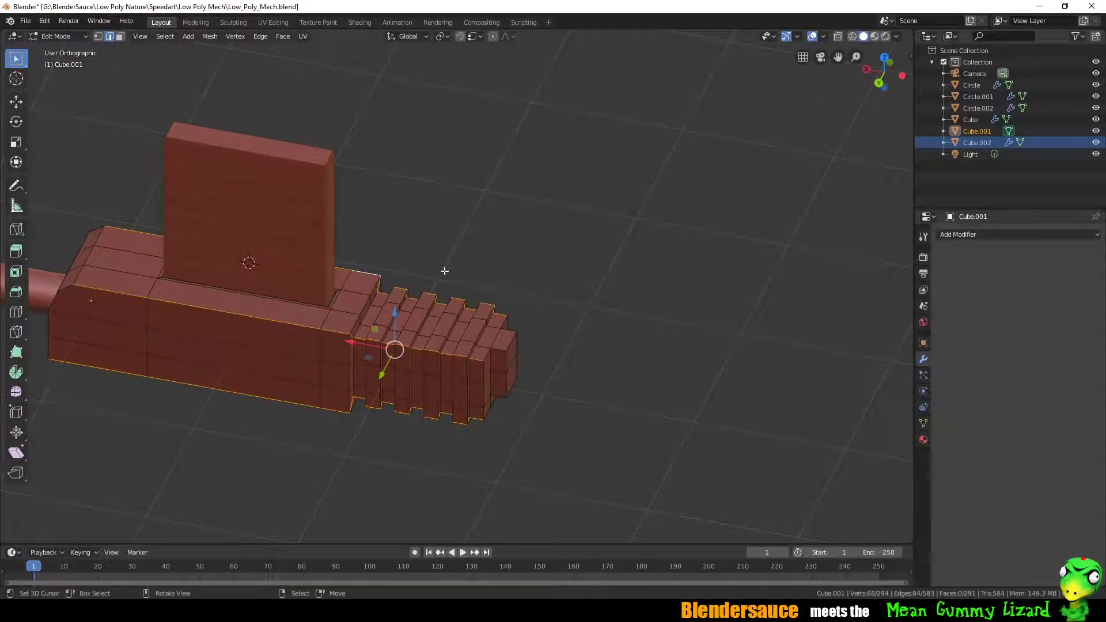
mouse_move(444, 271)
middle_mouse_down()
mouse_move(417, 406)
mouse_move(536, 357)
mouse_move(649, 355)
mouse_move(438, 236)
middle_mouse_up()
key("Tab")
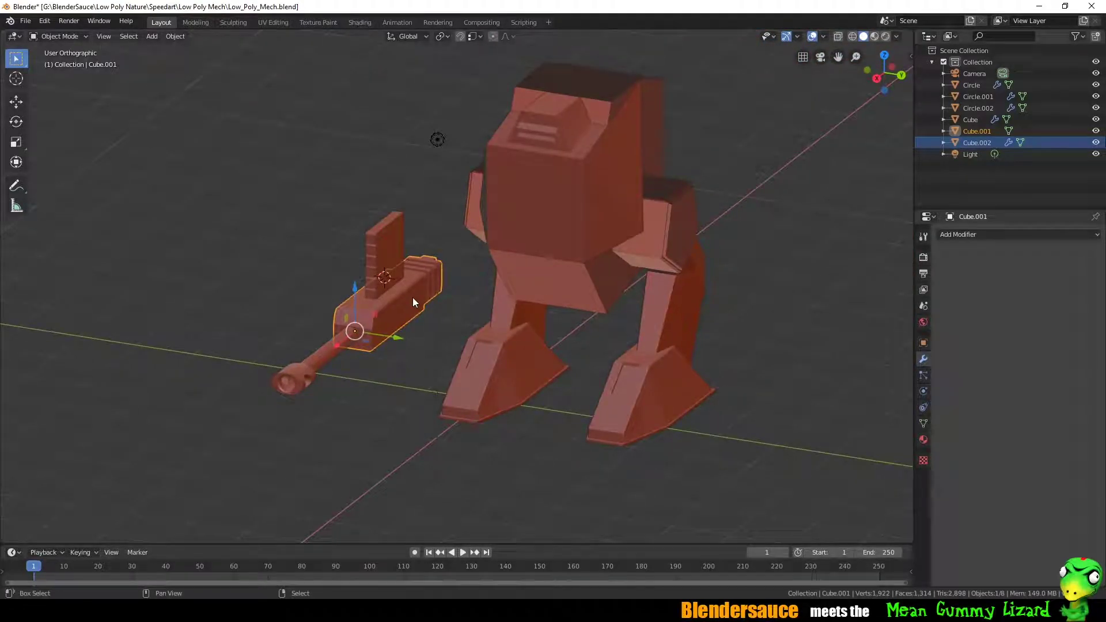
key("Tab")
key("Tab")
- Add a cylinder, rotate it 90° on X and scale it down to drum size
key("shift+a")
left_click(484, 360)
key("r")
key("x")
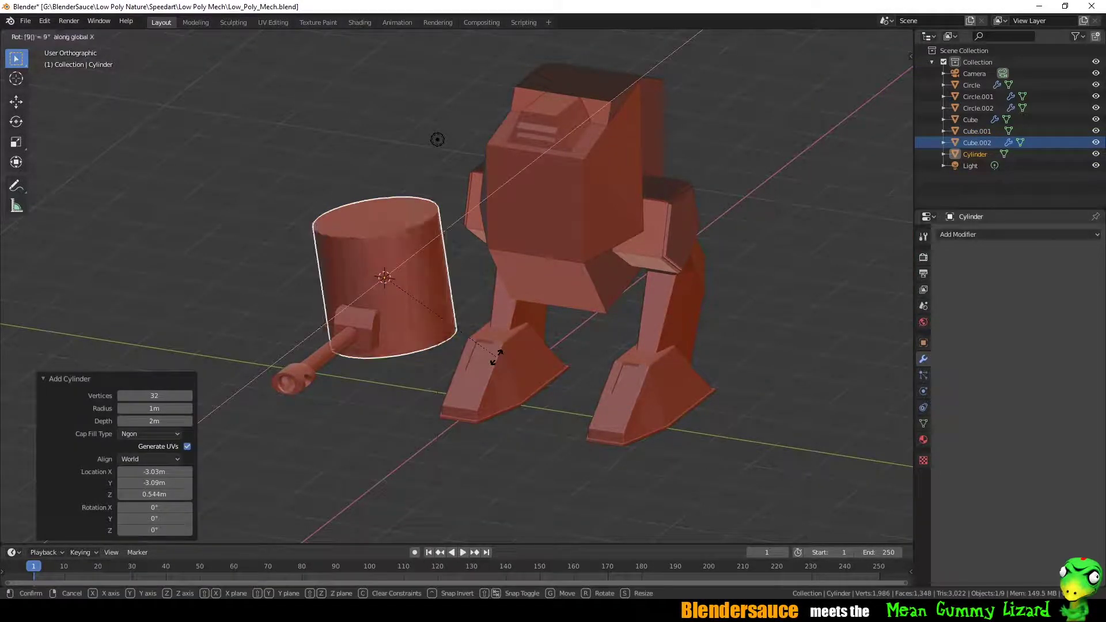
key("0")
key("Return")
key("s")
left_click(396, 284)
- Move the cylinder along Z and Y to sit beside the gun body
key("g")
key("z")
left_click(412, 234)
key("g")
key("y")
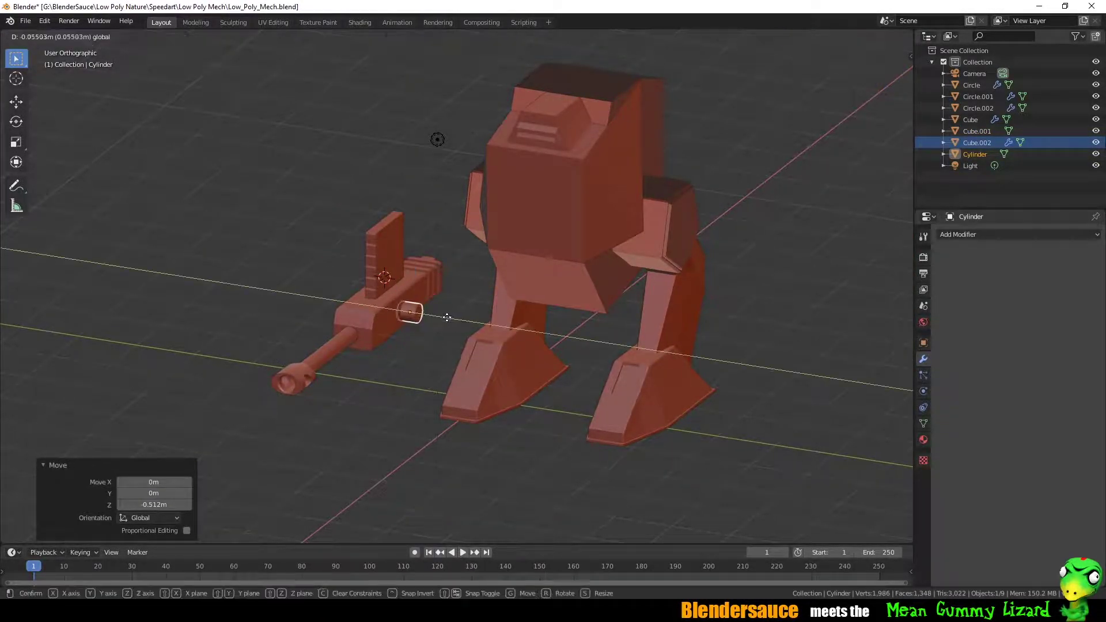
left_click(409, 274)
scroll(426, 358, "up", 5)
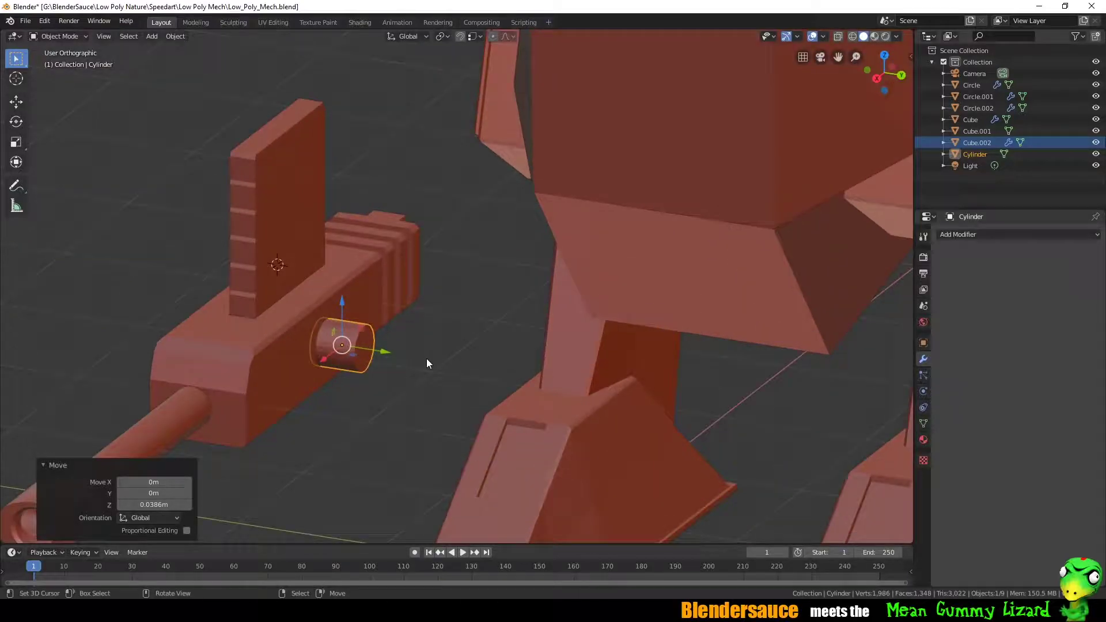
left_click(423, 329)
middle_click_drag(424, 329, 370, 340)
- Extrude the cylinder's outer cap and scale it into stepped rings
key("Tab")
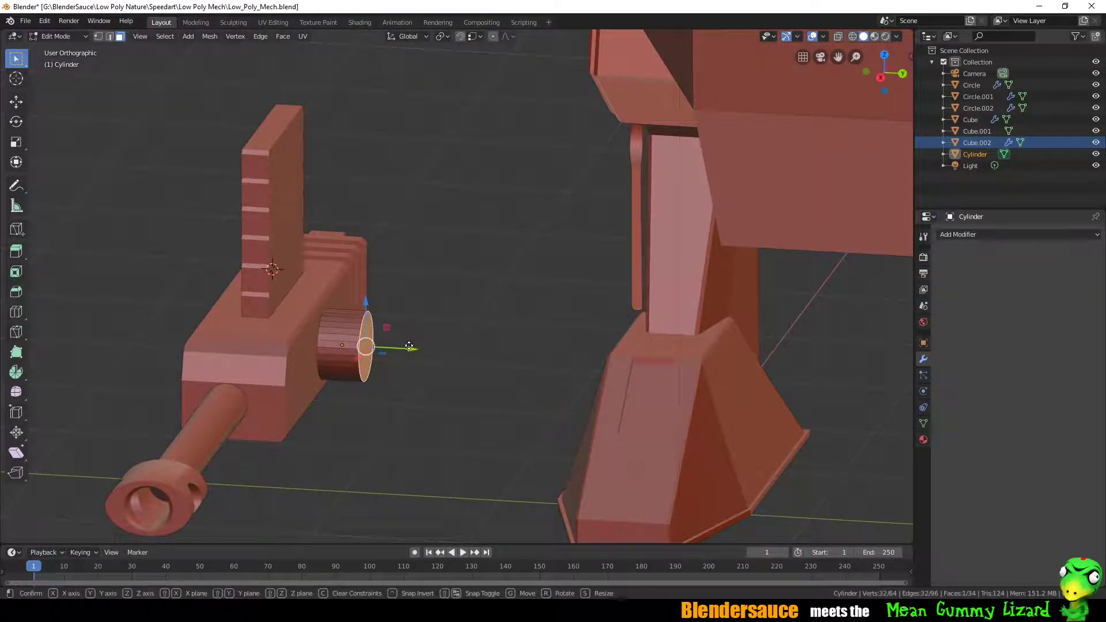
left_click_drag(410, 346, 398, 348)
key("s")
left_click(405, 348)
key("g")
key("y")
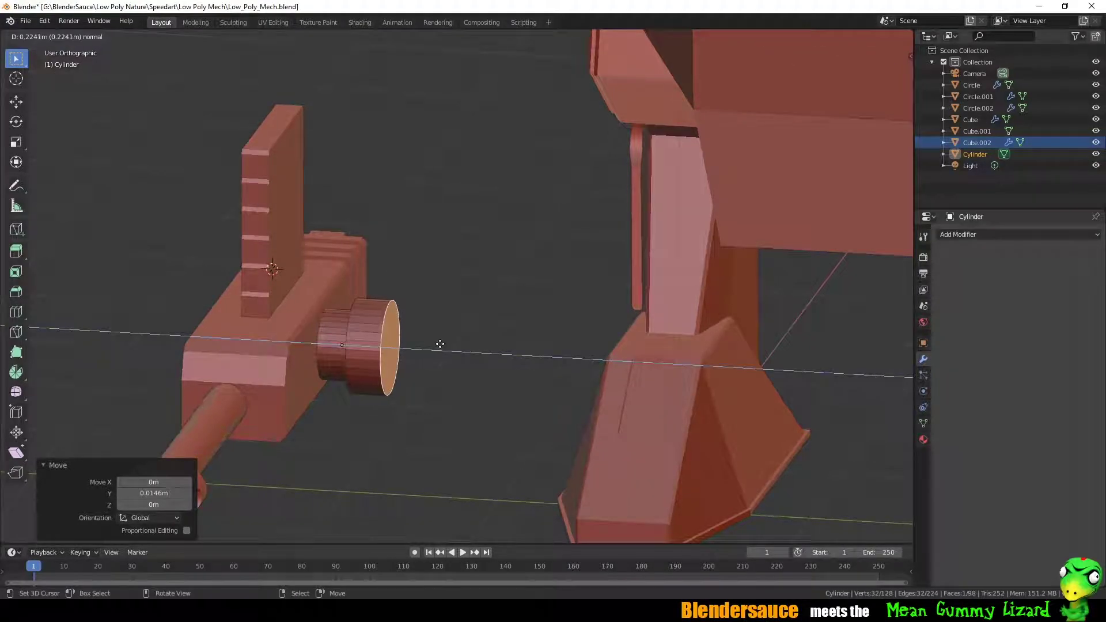
right_click(453, 343)
mouse_move(404, 363)
middle_mouse_down()
mouse_move(370, 358)
mouse_move(383, 368)
middle_mouse_up()
key("s")
left_click(404, 362)
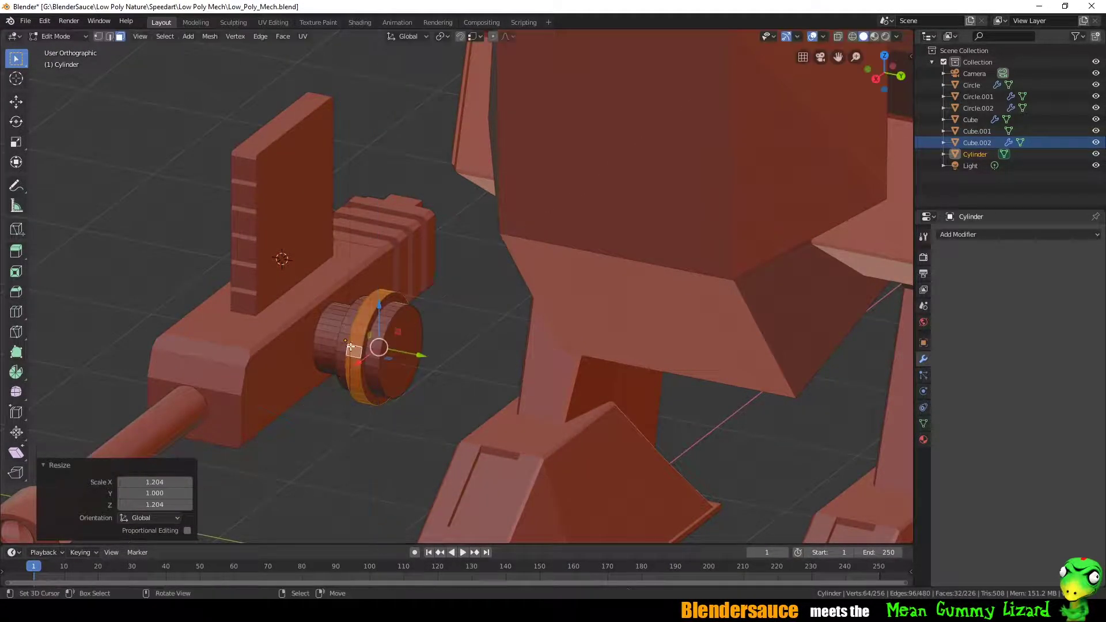
- Bevel an edge loop on the ring and add an Edge Split modifier to the drum
left_click(358, 340, "alt")
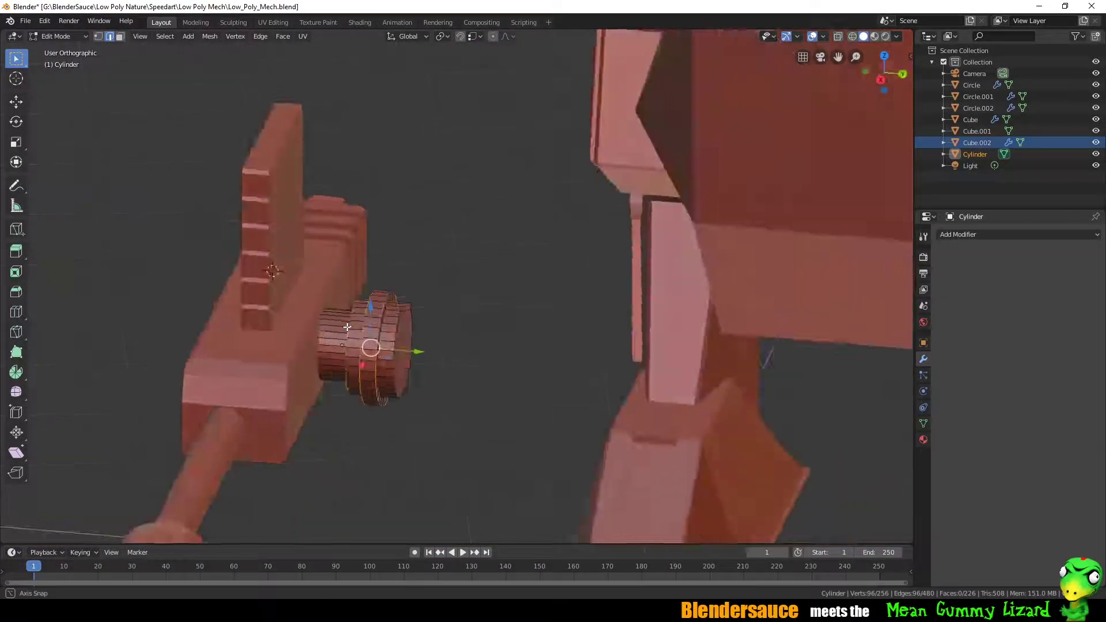
left_click(413, 327)
key("Tab")
left_click(958, 235)
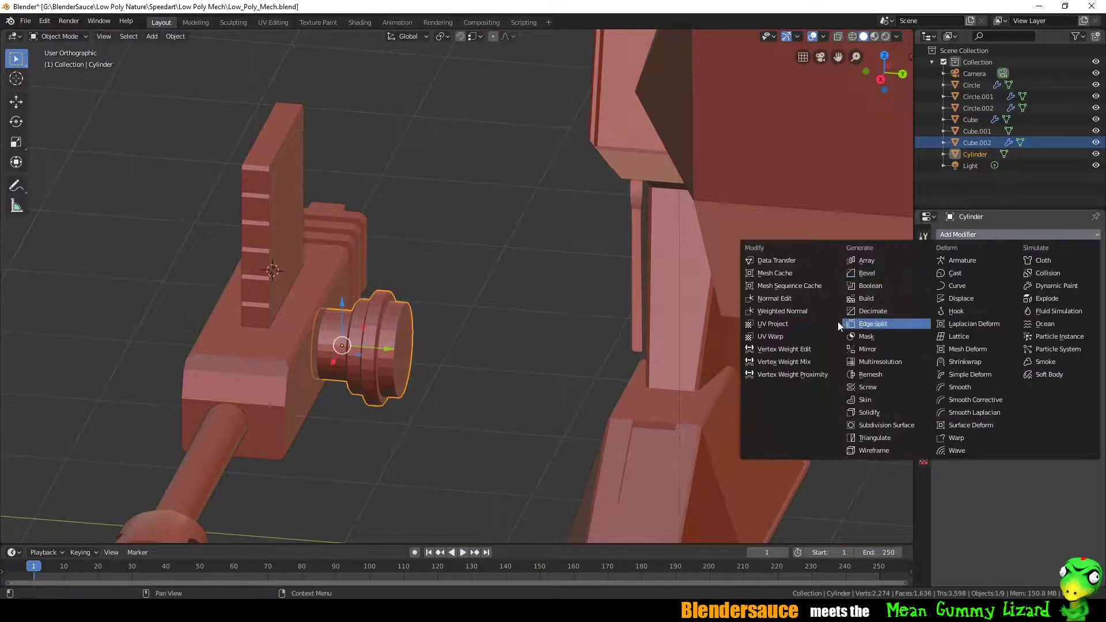
left_click(838, 322)
left_click(175, 36)
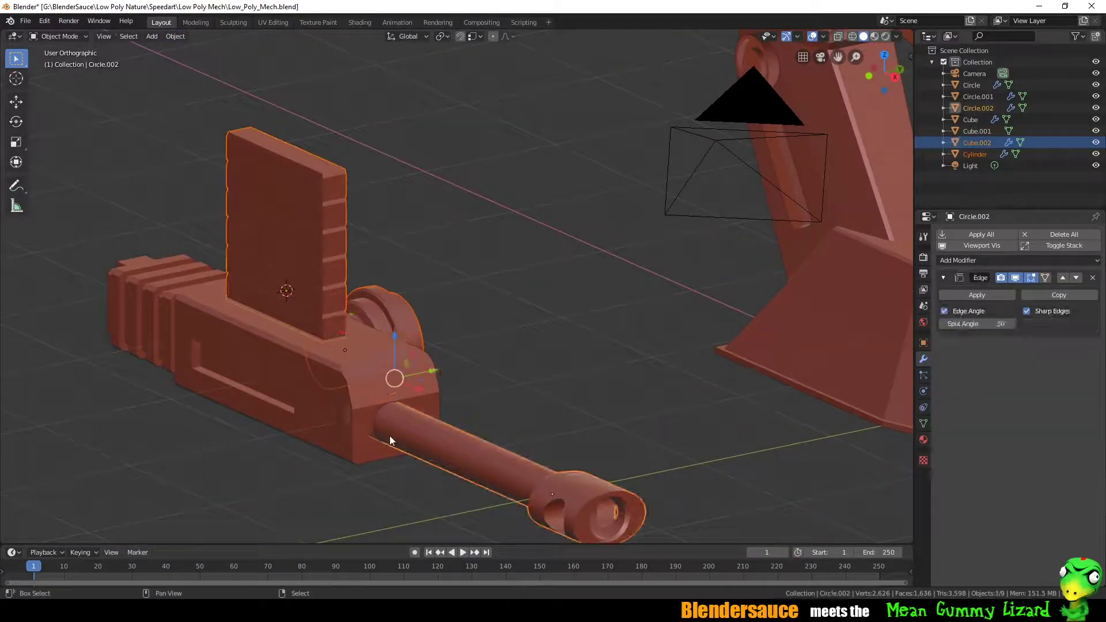
- Move the gun parts into place along the side of the mech
middle_click_drag(541, 203, 596, 293)
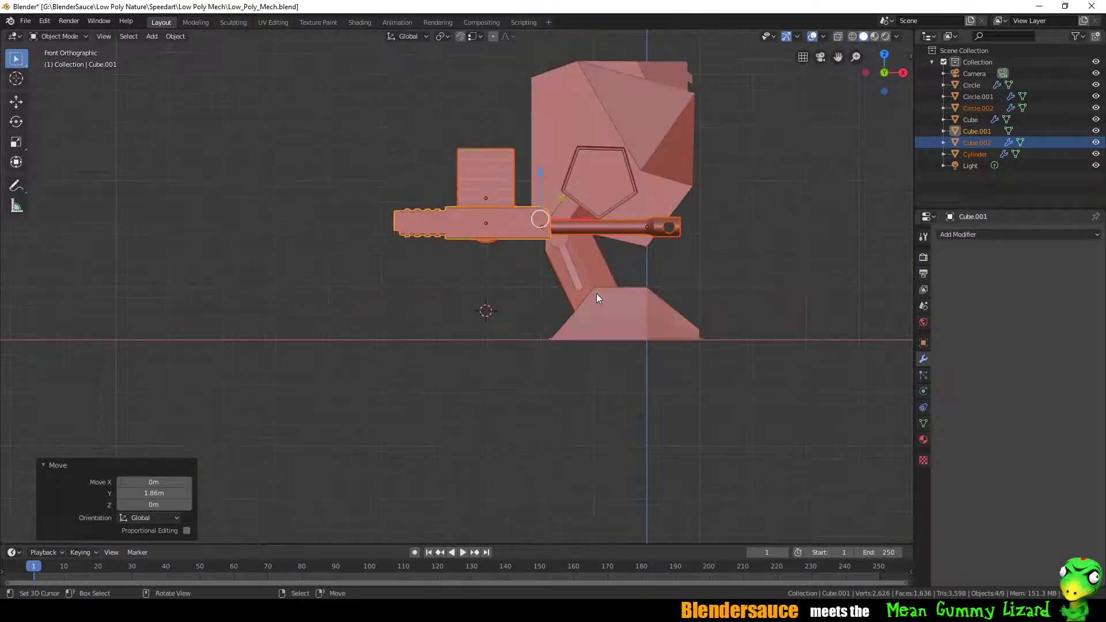
key("g")
left_click(690, 125)
mouse_move(690, 125)
middle_mouse_down()
mouse_move(627, 267)
mouse_move(651, 268)
mouse_move(597, 182)
mouse_move(628, 199)
mouse_move(636, 227)
middle_mouse_up()
- Scale the drum's front edge ring up about 1.241 to form a shoulder joint
left_click(627, 267)
key("Tab")
key("s")
left_click(653, 266)
key("Tab")
scroll(592, 174, "down", 4)
scroll(628, 200, "up", 2)
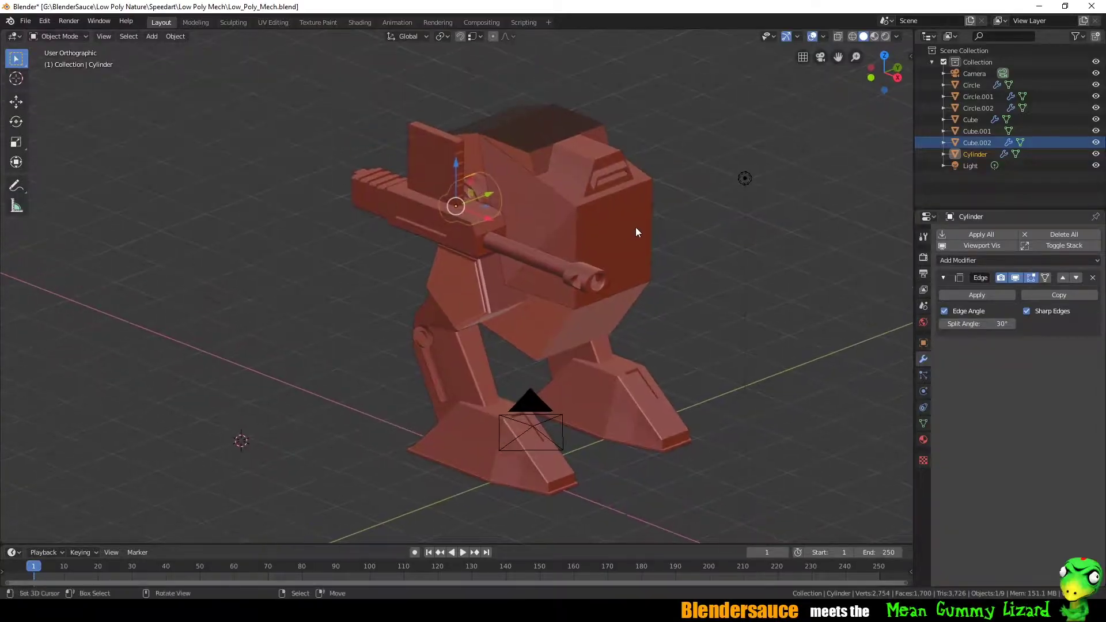